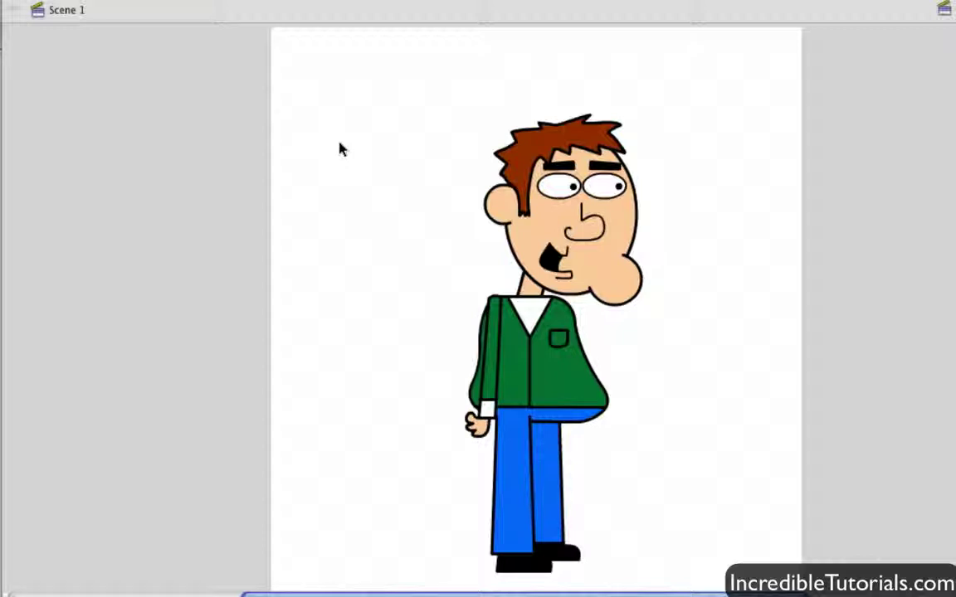
Step: Open the cartoon character's Character Walk 1 symbol for editing
left_click(605, 214)
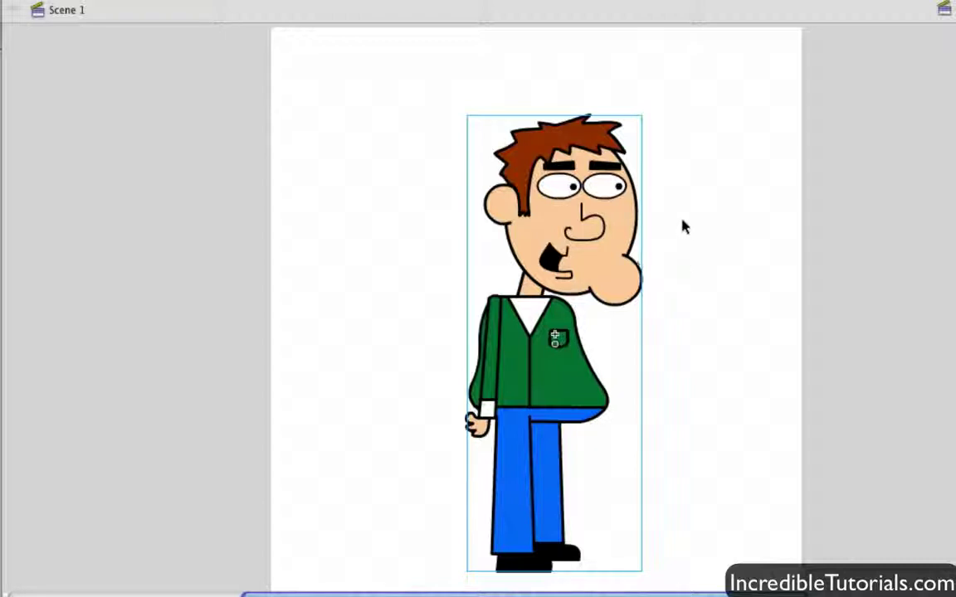
double_click(585, 175)
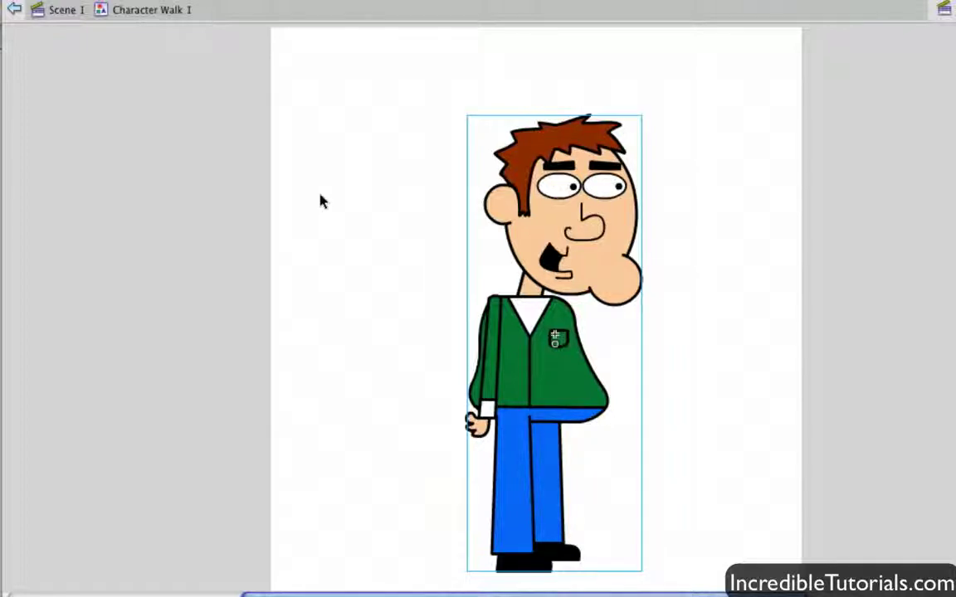
double_click(523, 185)
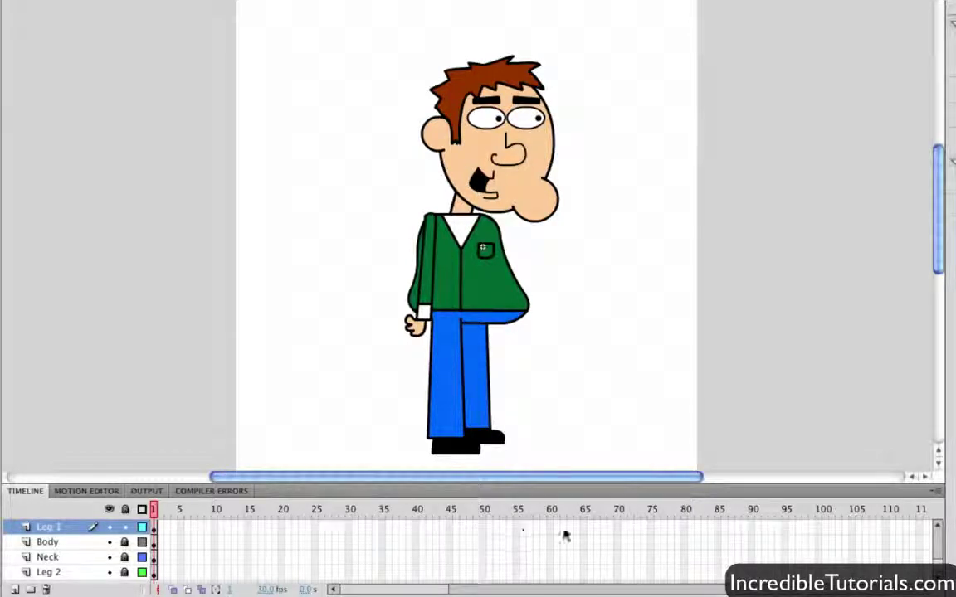
Step: Unlock all layers and select the front leg's complete artwork, including the shoe, on the Leg 1 layer
scroll(79, 549, "up", 5)
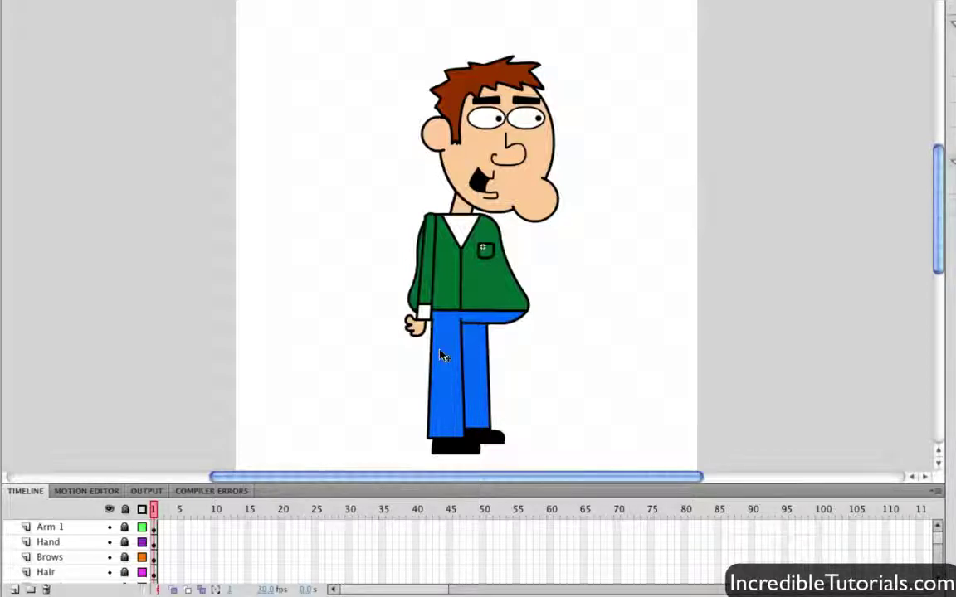
left_click(125, 509)
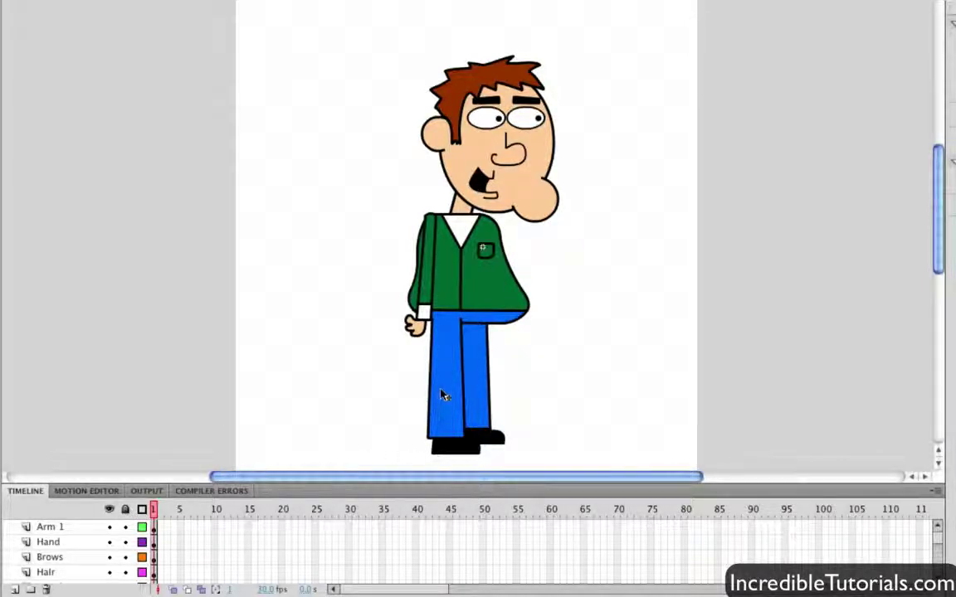
left_click(444, 396)
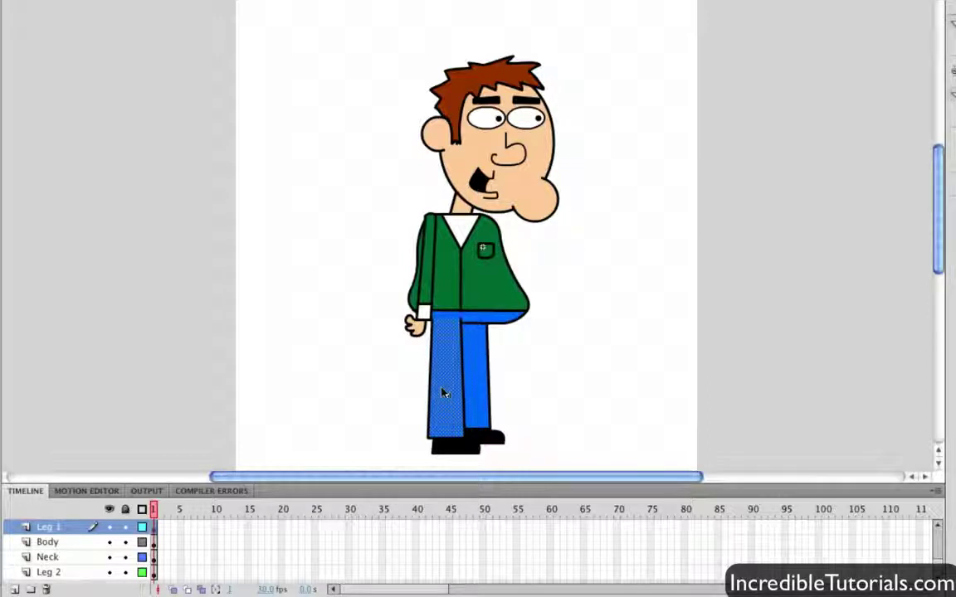
left_click(455, 455)
left_click(449, 402)
left_click(155, 530)
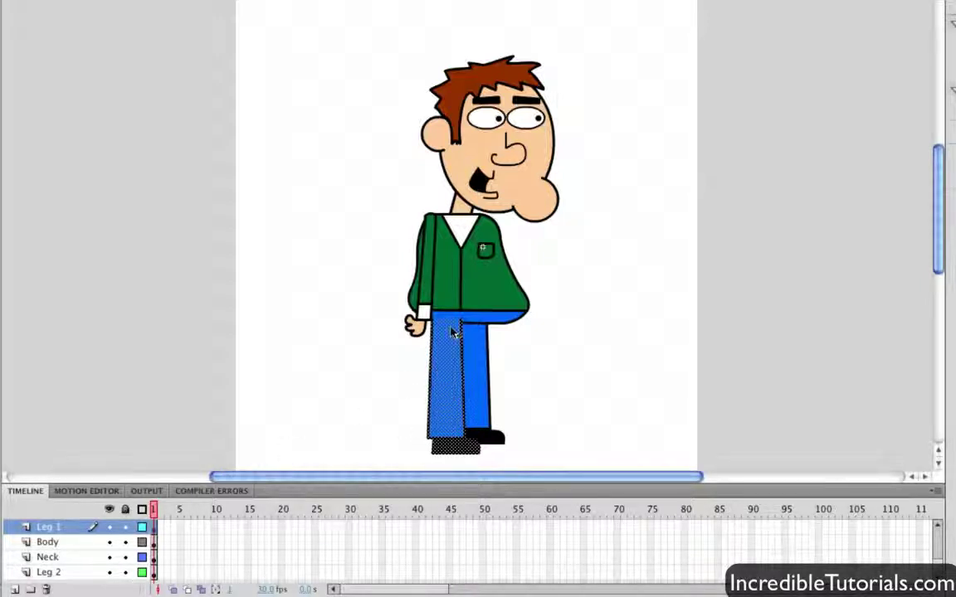
Step: Lock every layer except Leg 1 and add two bones to the front leg, from hip to knee and from knee to shoe
left_click(125, 510)
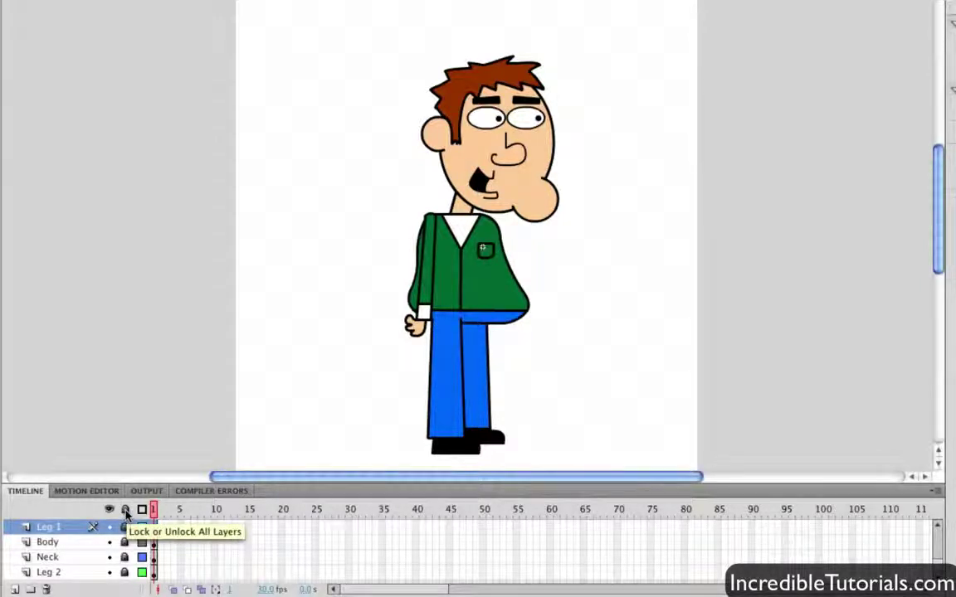
left_click(124, 526)
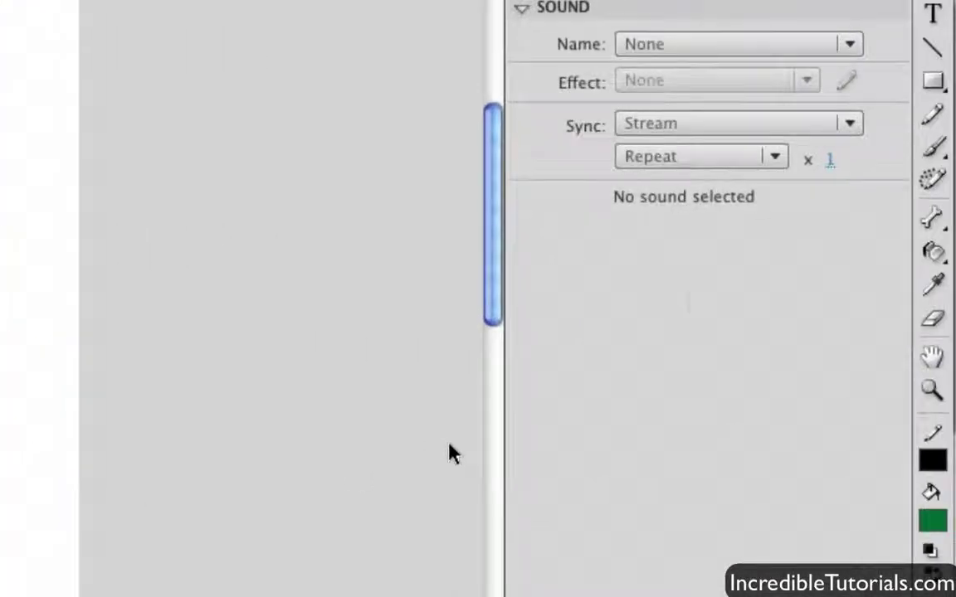
left_click(930, 220)
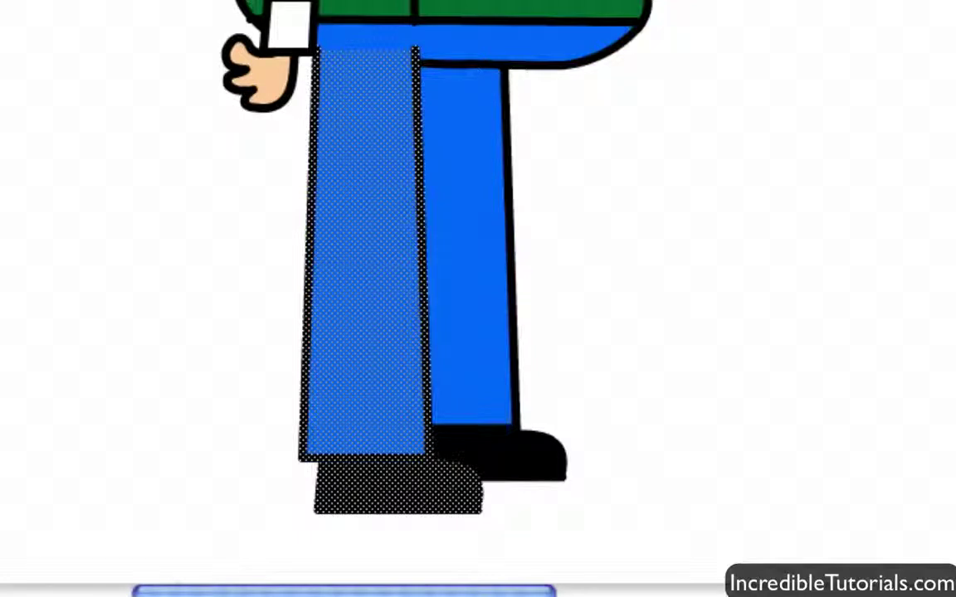
left_click(371, 79)
left_click_drag(366, 61, 371, 249)
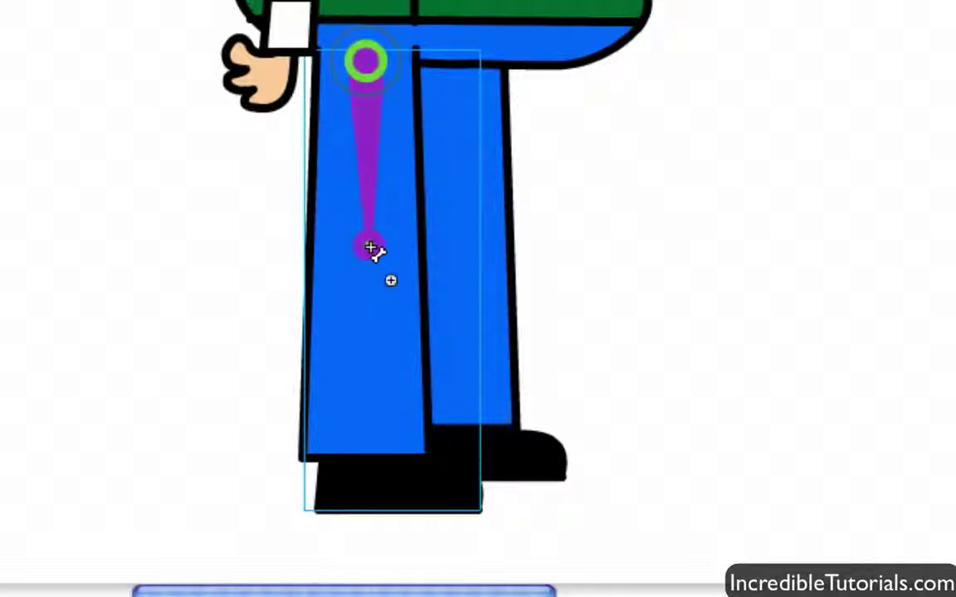
mouse_move(370, 247)
left_mouse_down()
mouse_move(354, 478)
mouse_move(368, 487)
left_mouse_up()
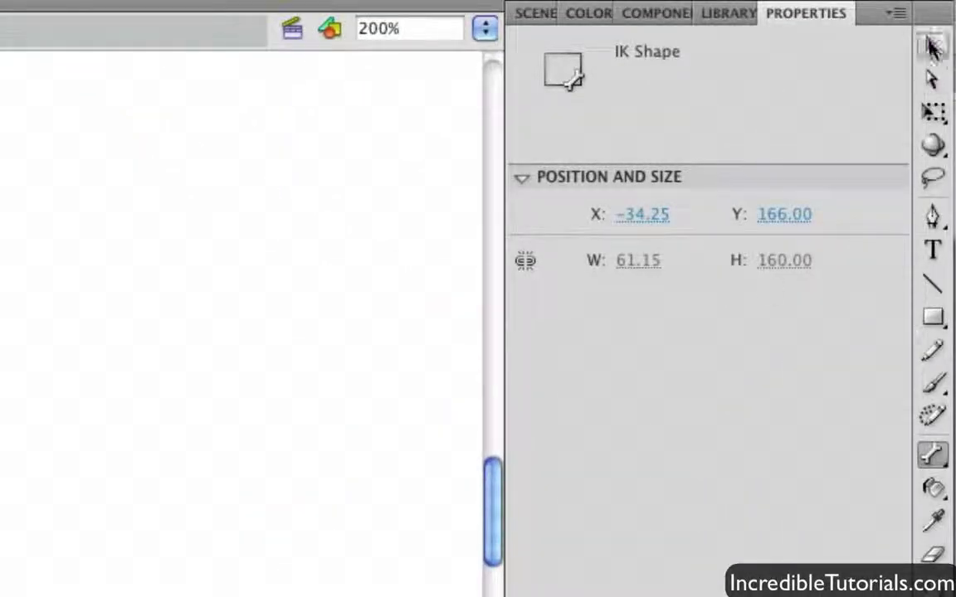
Step: Test the front leg's armature by bending the lower leg far backward, and return the leg to a straight stance
left_click(931, 52)
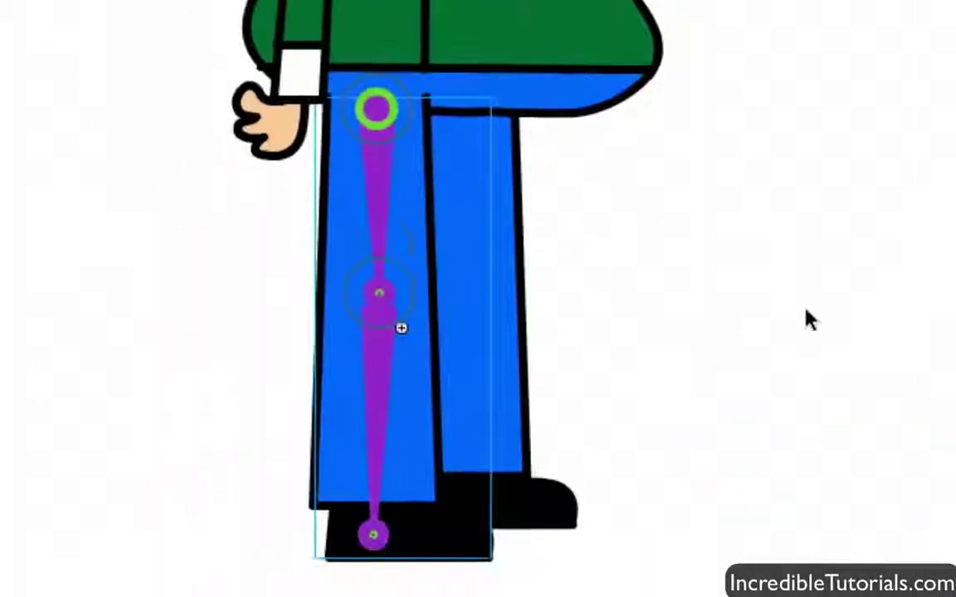
left_click_drag(378, 541, 161, 377)
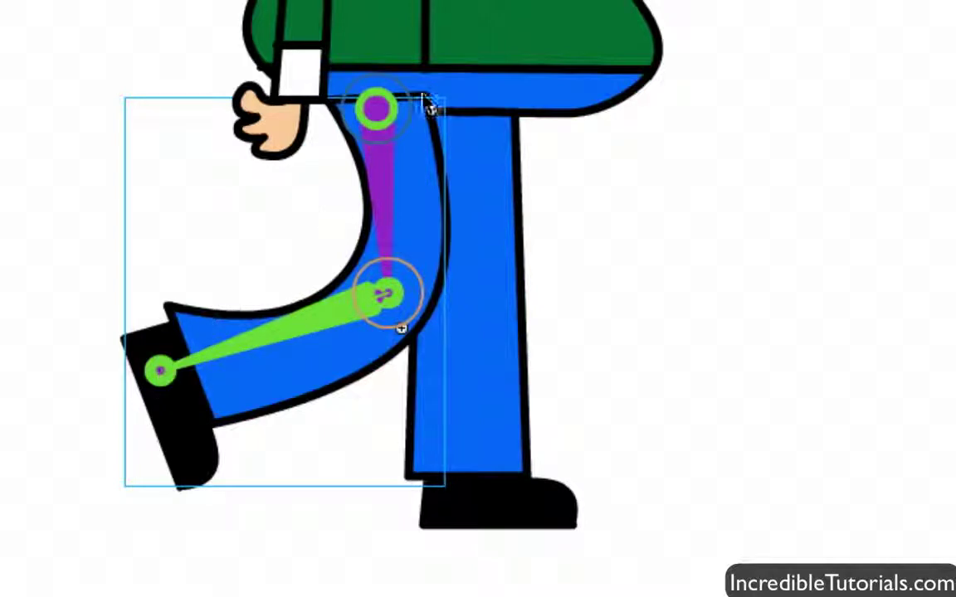
left_click(559, 149)
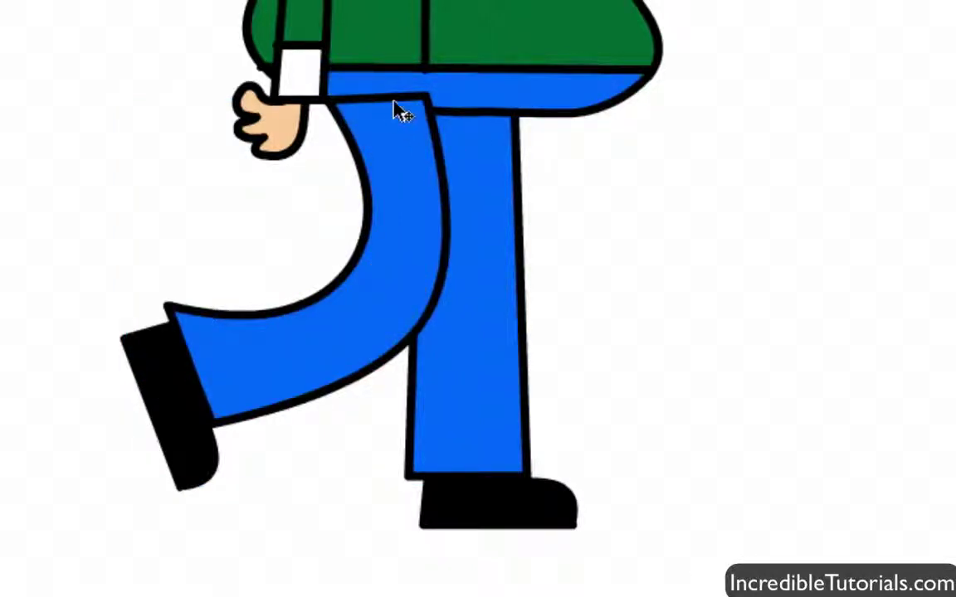
left_click(392, 201)
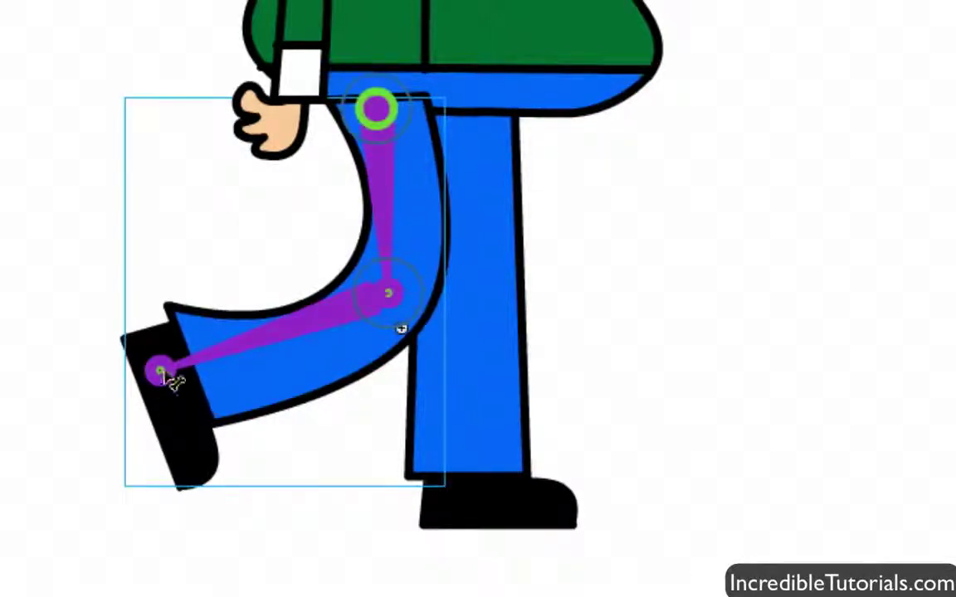
left_click_drag(166, 377, 384, 578)
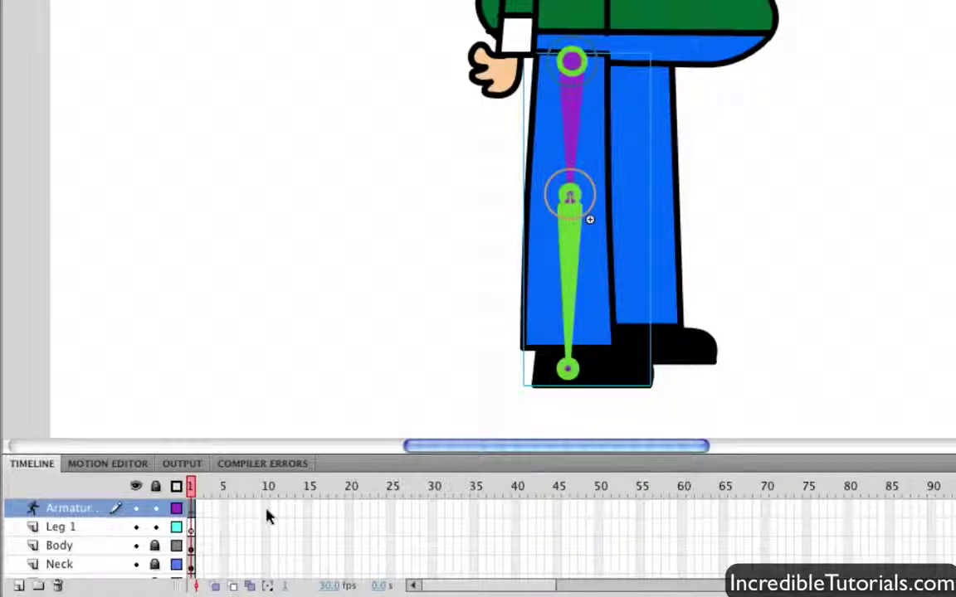
Step: Insert poses at frames 10 and 20 on the front leg's armature layer
right_click(267, 516)
left_click(336, 486)
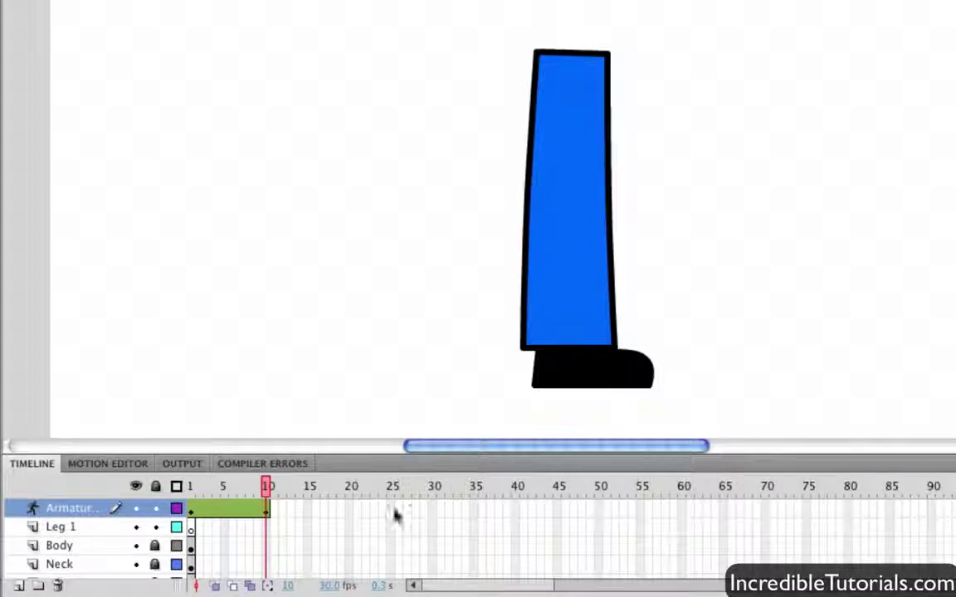
left_click(564, 278)
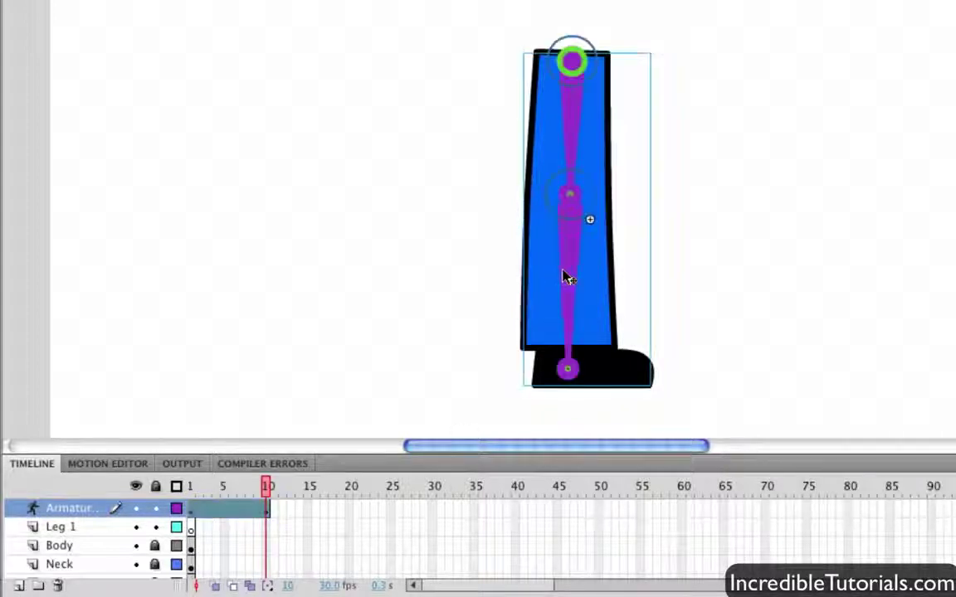
right_click(349, 509)
left_click(419, 481)
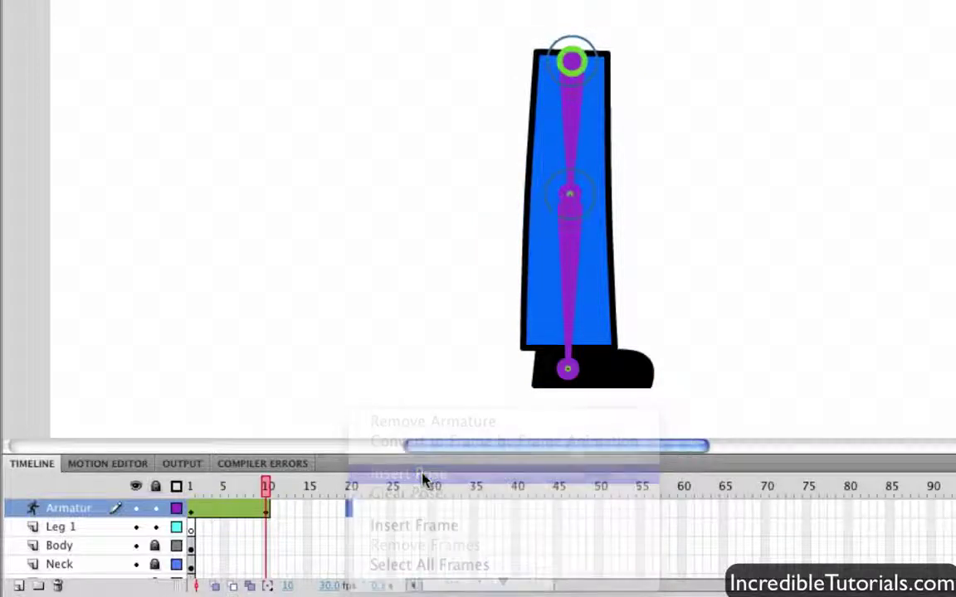
Step: Insert frames so that the character's other layers extend to frame 20
left_click(350, 531)
scroll(352, 530, "down", 5)
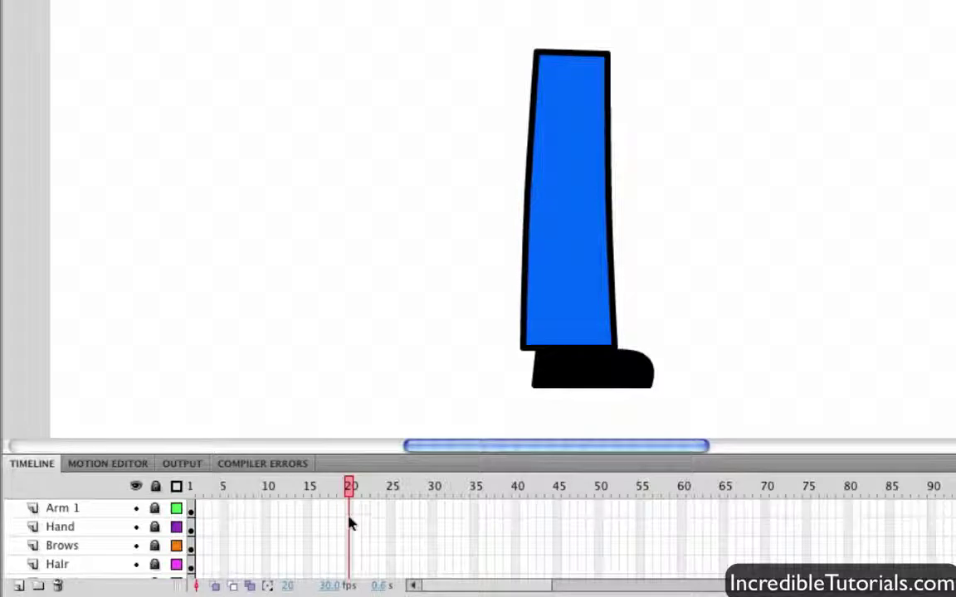
scroll(354, 530, "down", 3)
left_click(349, 545)
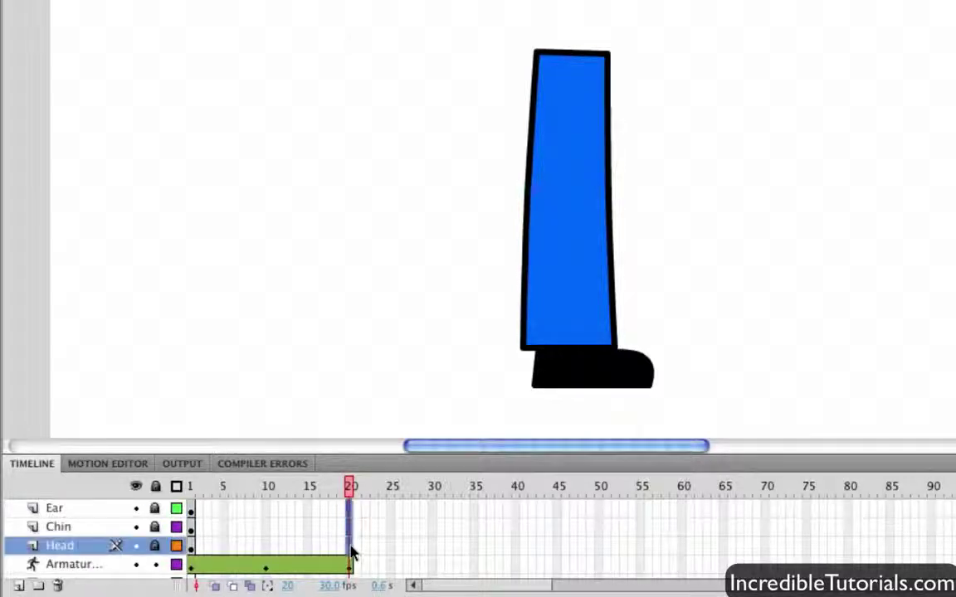
right_click(350, 547)
left_click(437, 113)
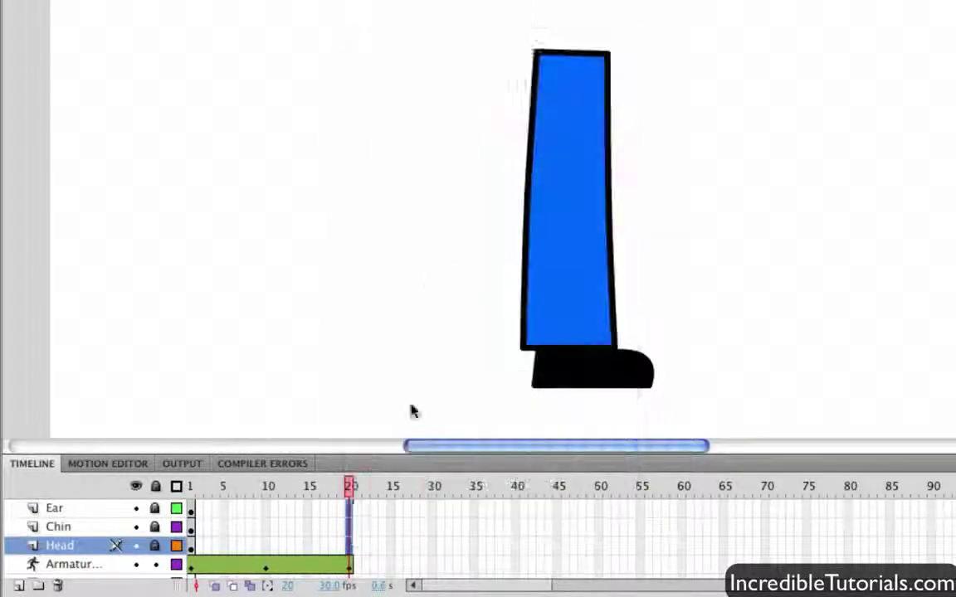
scroll(373, 540, "down", 4)
scroll(352, 532, "up", 1)
left_click(350, 530)
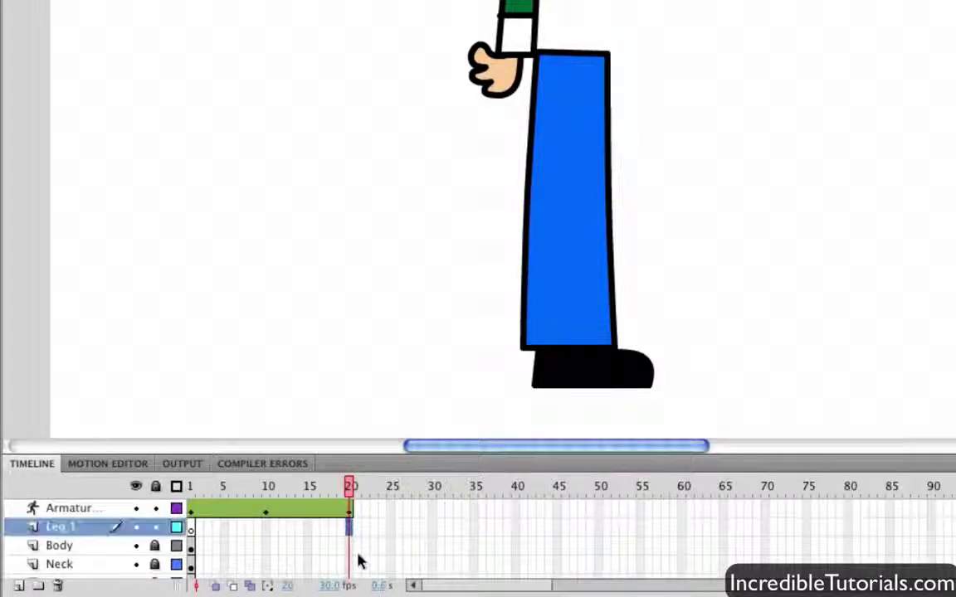
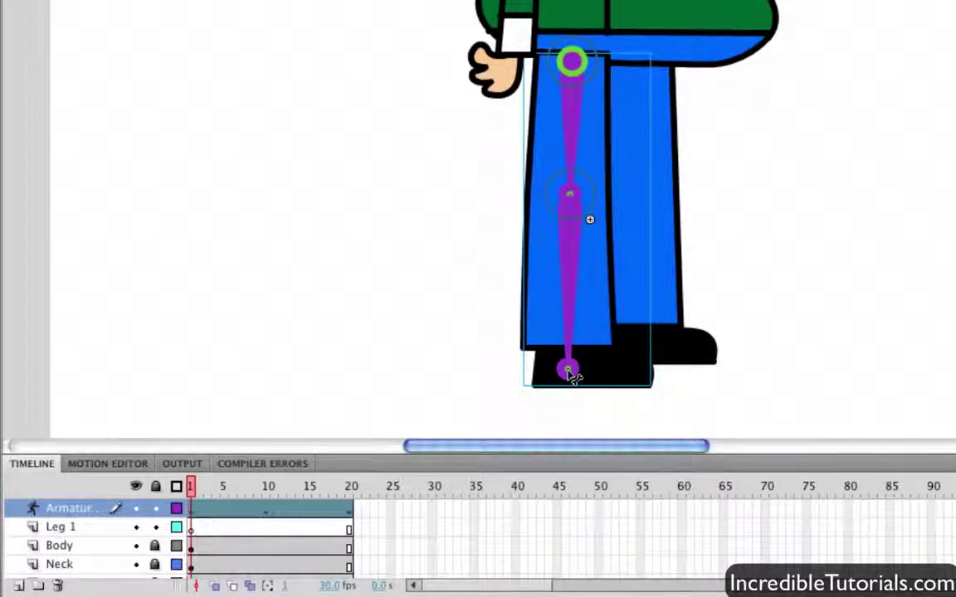
Step: Pose the front leg bent backward at frame 1 and stepping forward with a slightly bent knee at frame 10
left_click_drag(570, 375, 474, 332)
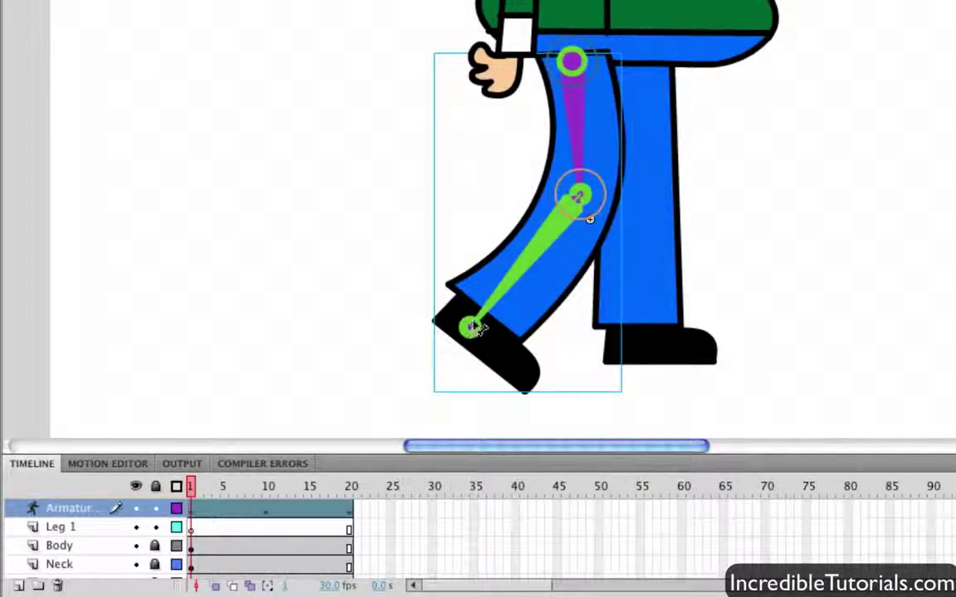
left_click(268, 531)
left_click(266, 511)
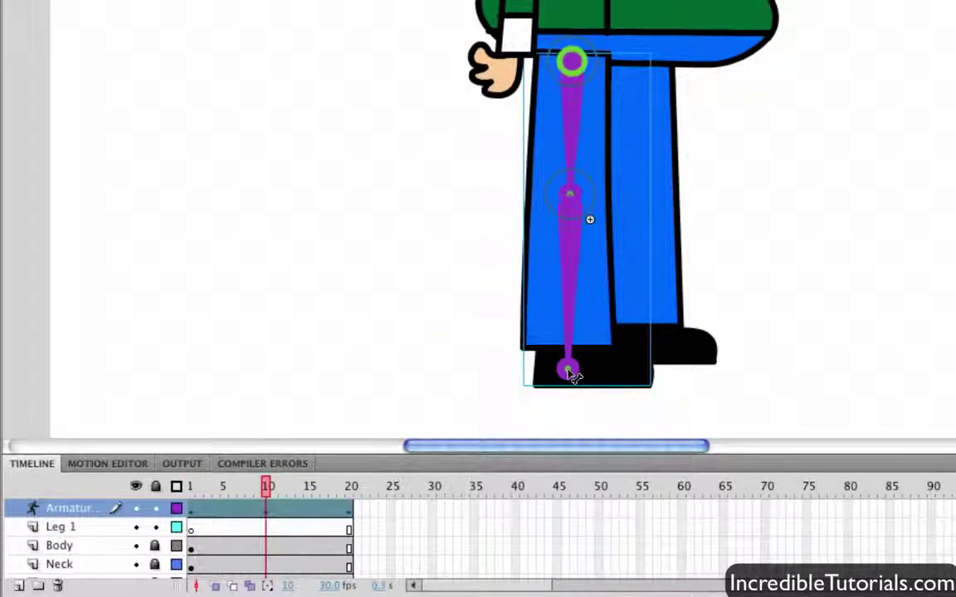
left_click_drag(569, 373, 668, 418)
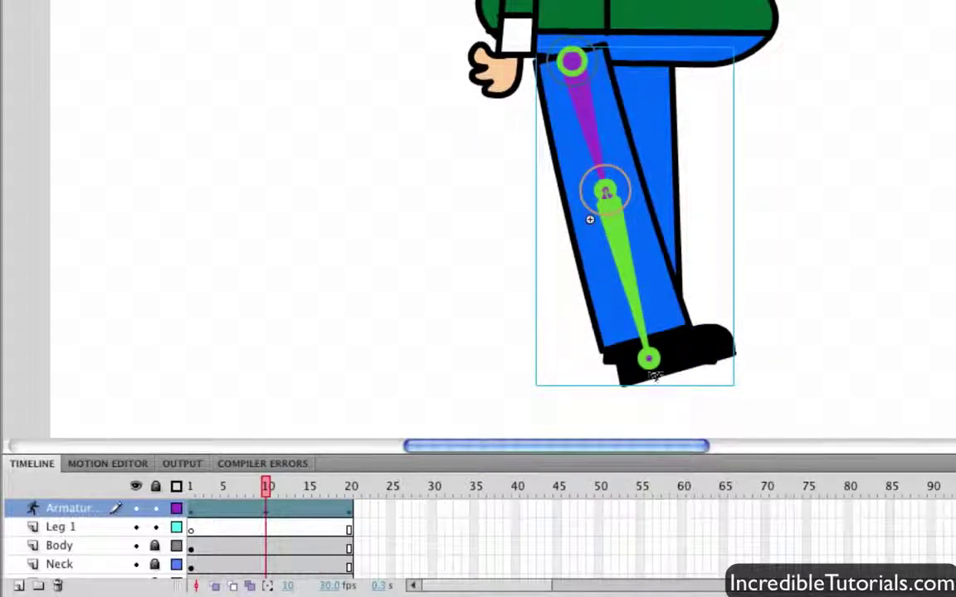
mouse_move(653, 369)
left_mouse_down()
mouse_move(640, 357)
mouse_move(639, 370)
left_mouse_up()
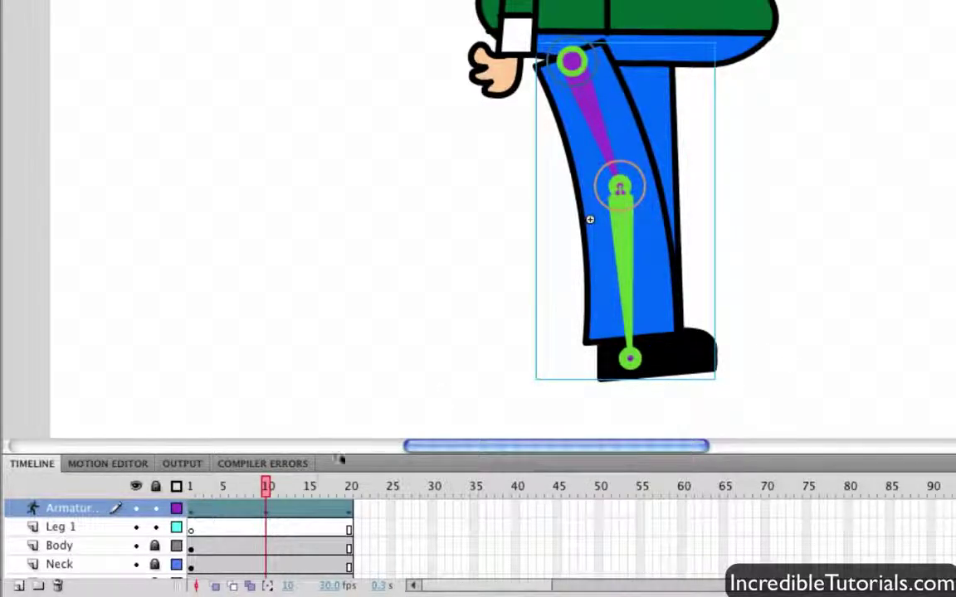
Step: Copy the front leg's pose from frame 1 and paste it at frame 20 of its armature layer
left_click(191, 531)
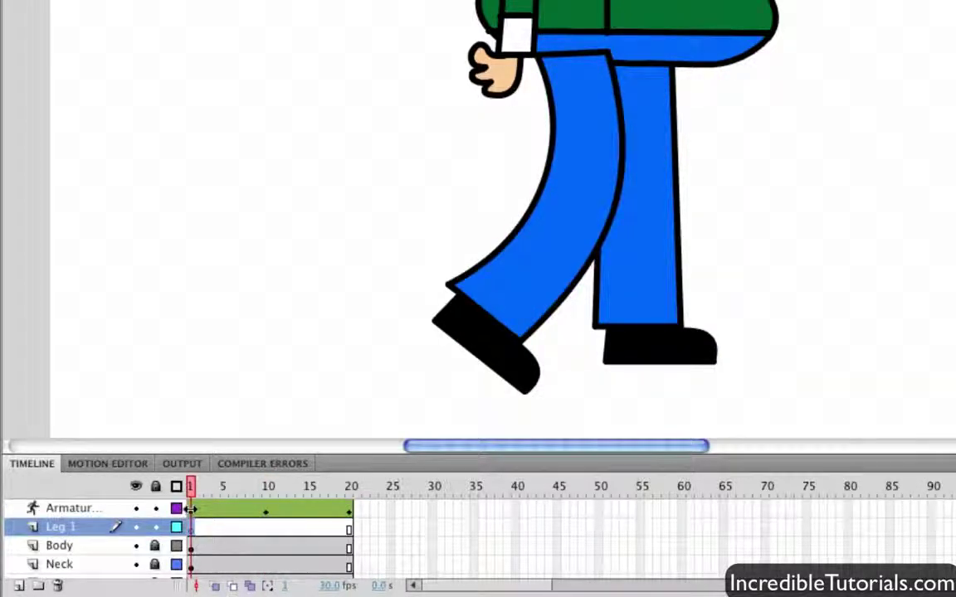
right_click(191, 510)
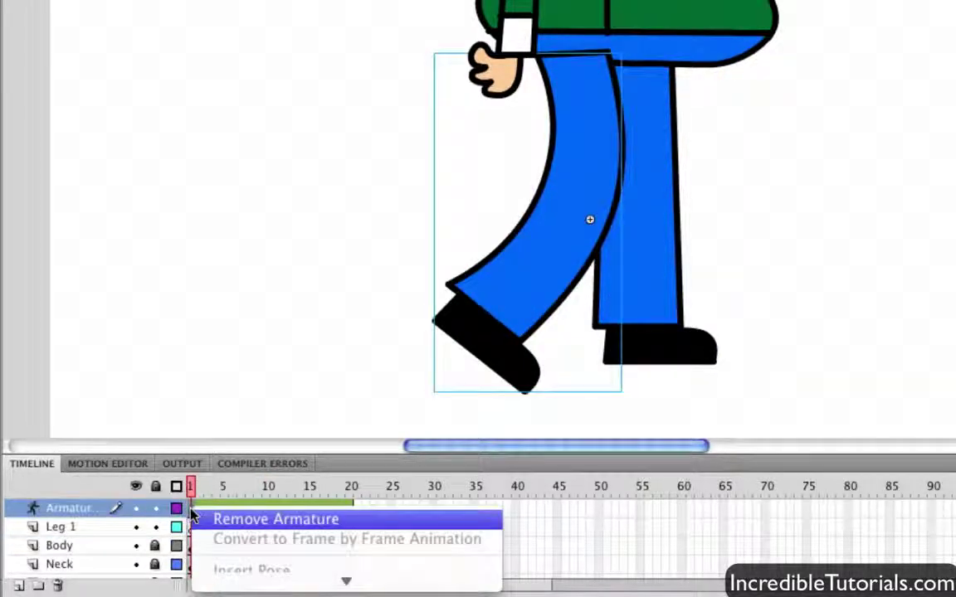
mouse_move(220, 580)
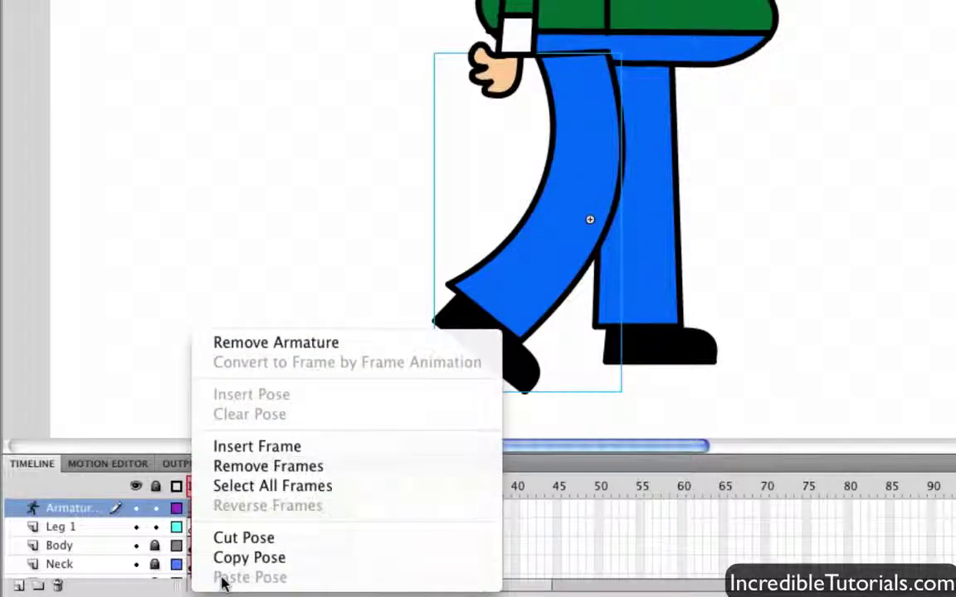
left_click(230, 561)
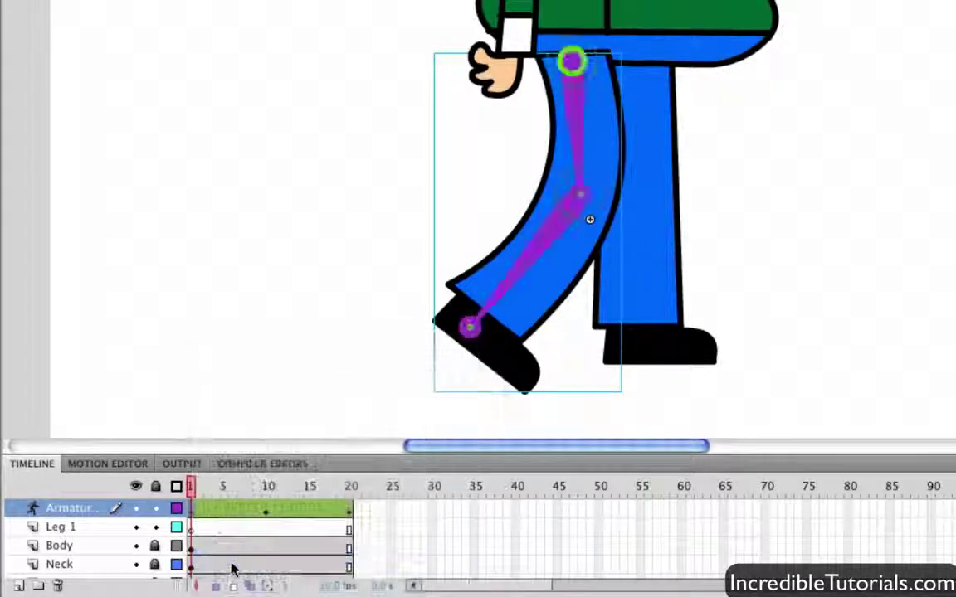
right_click(352, 516)
mouse_move(406, 580)
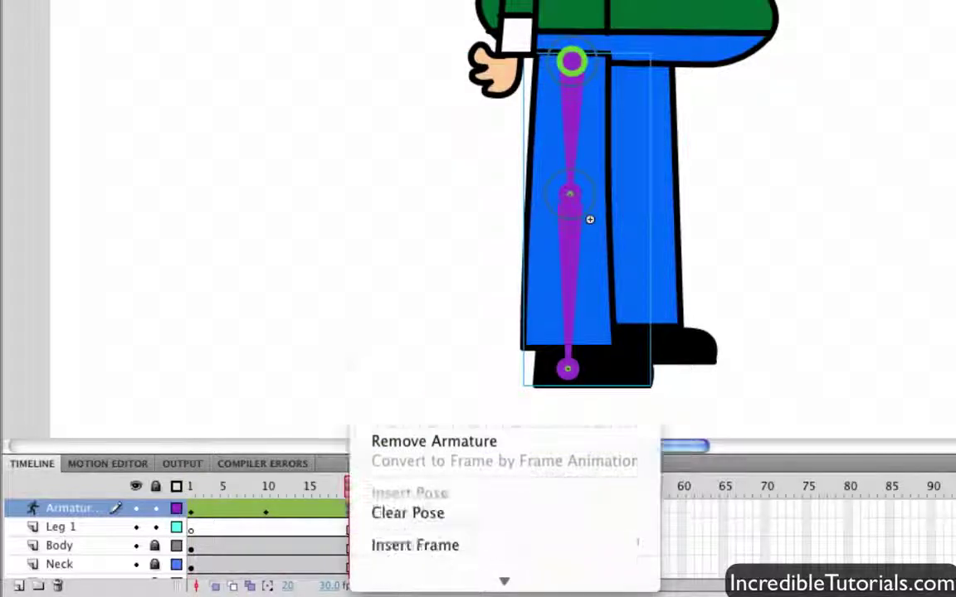
left_click(406, 577)
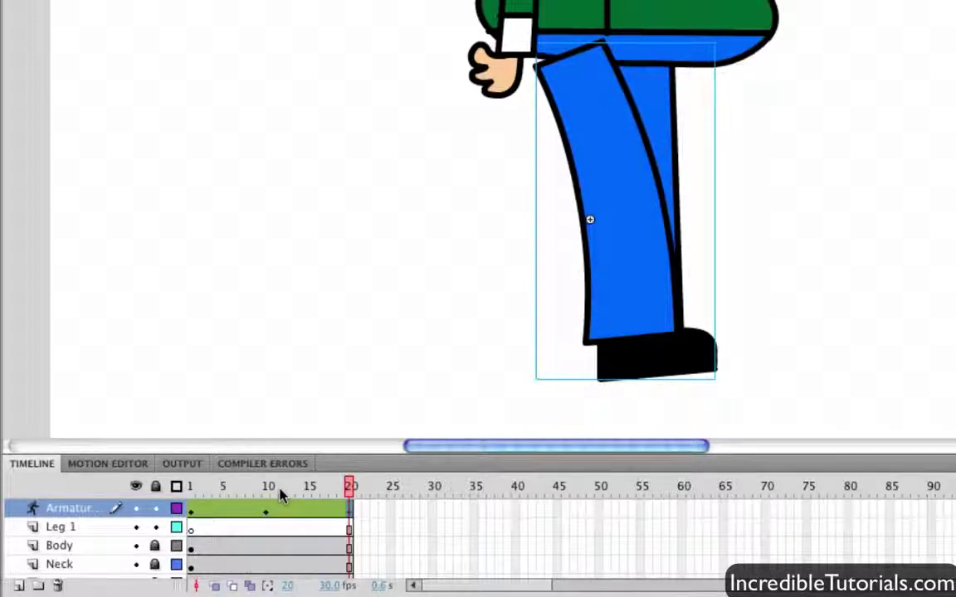
left_click(281, 497)
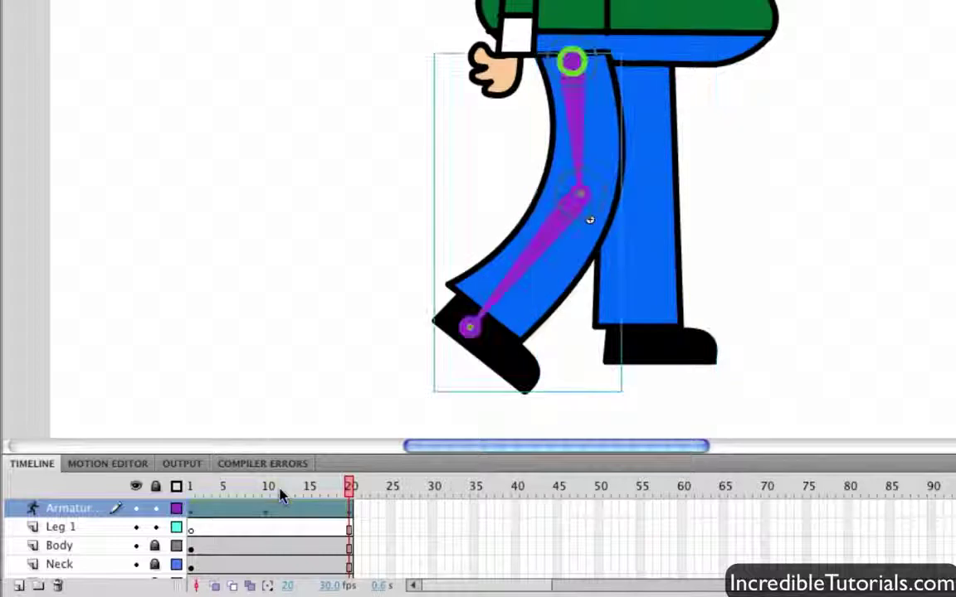
Step: Scrub from frame 1 to frame 20 to review the front leg's motion
left_click(192, 528)
left_click_drag(195, 516, 347, 508)
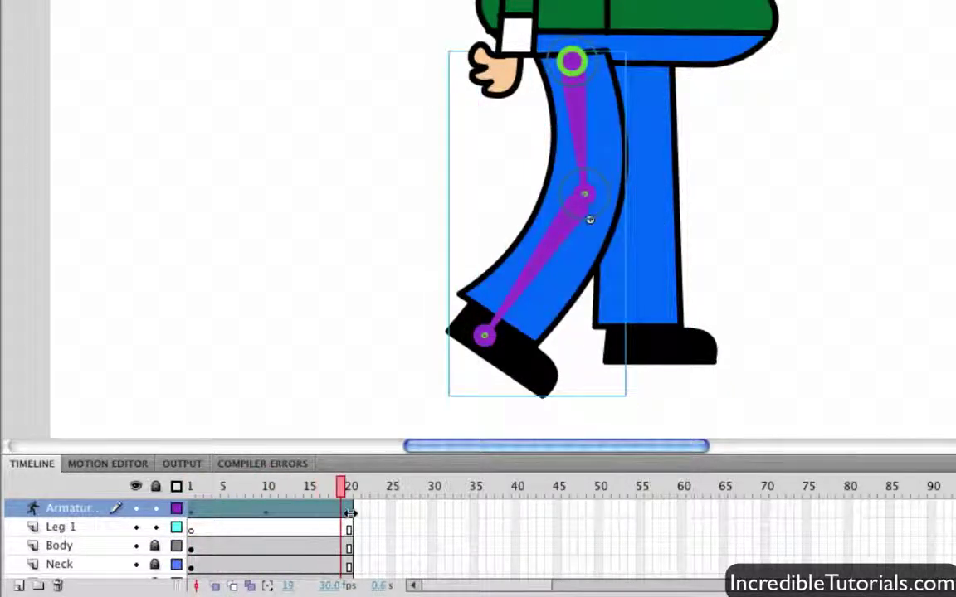
left_click(348, 510)
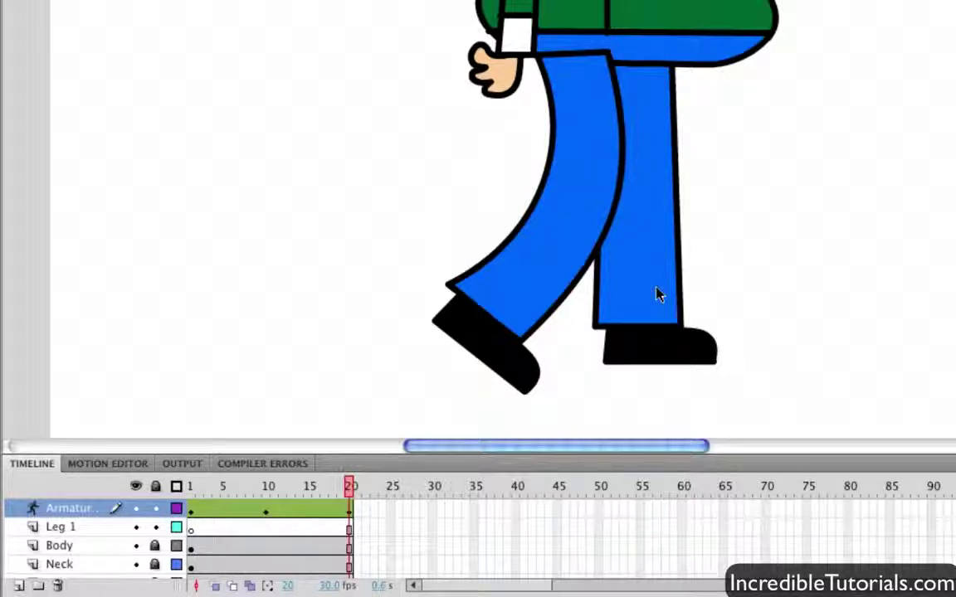
Step: Lock every layer except Leg 2 and select that layer's artwork at frame 1
left_click(156, 487)
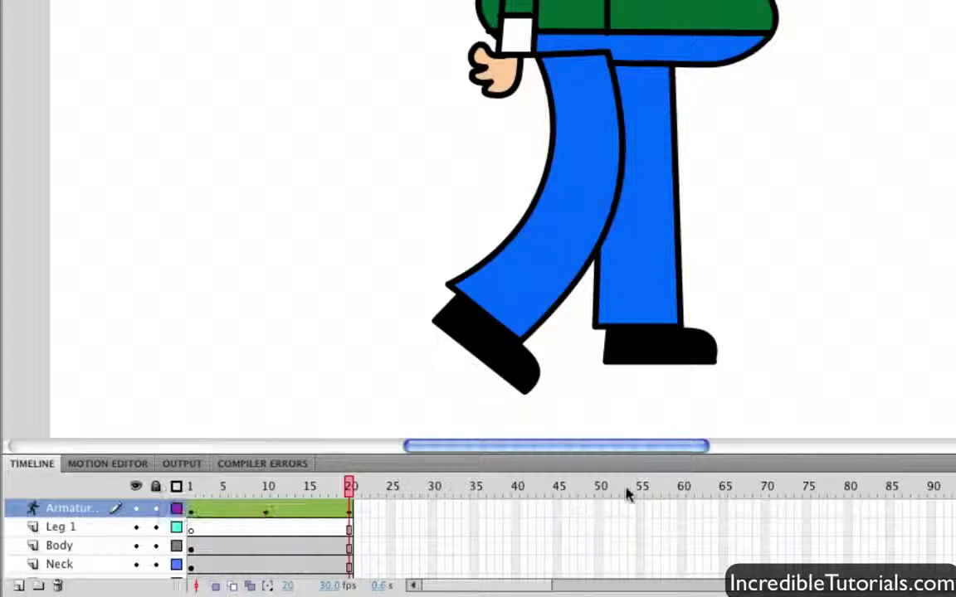
left_click(671, 303)
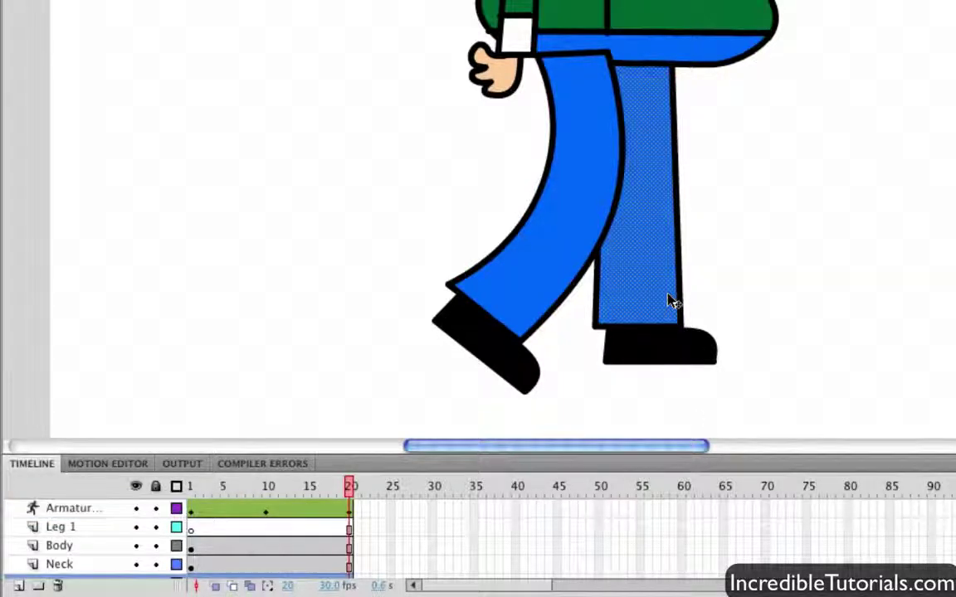
scroll(150, 516, "down", 1)
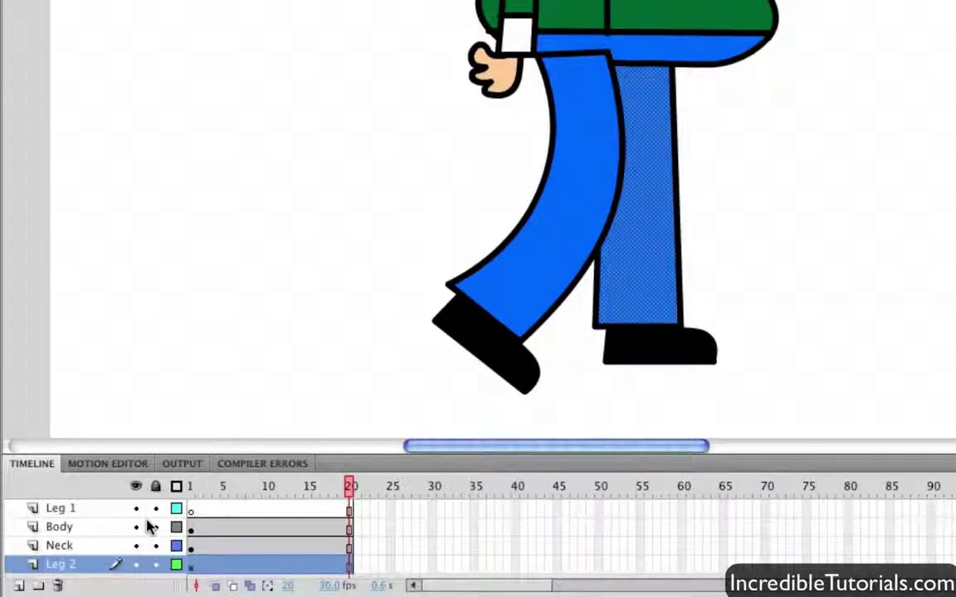
left_click(215, 565)
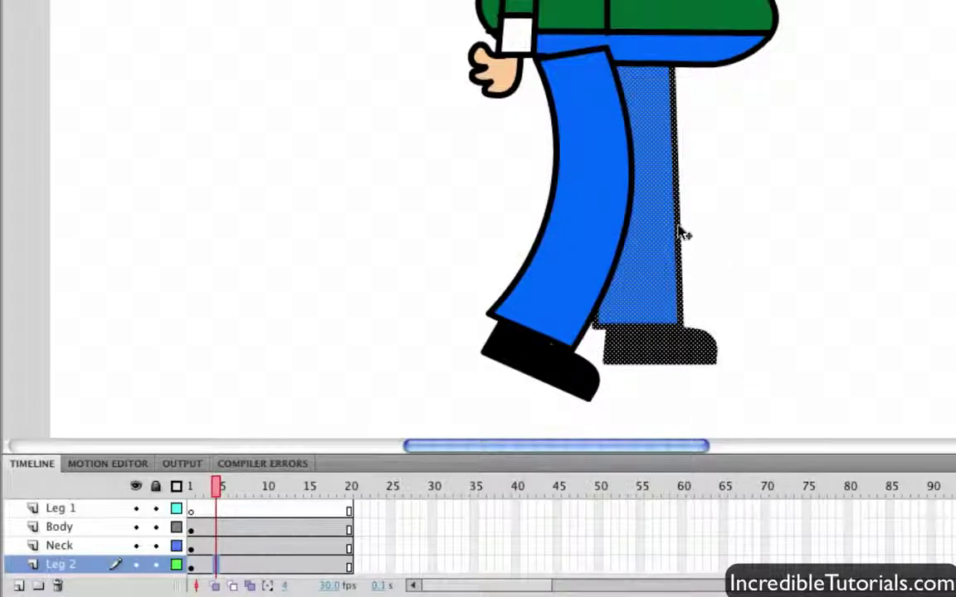
left_click(155, 486)
left_click(155, 565)
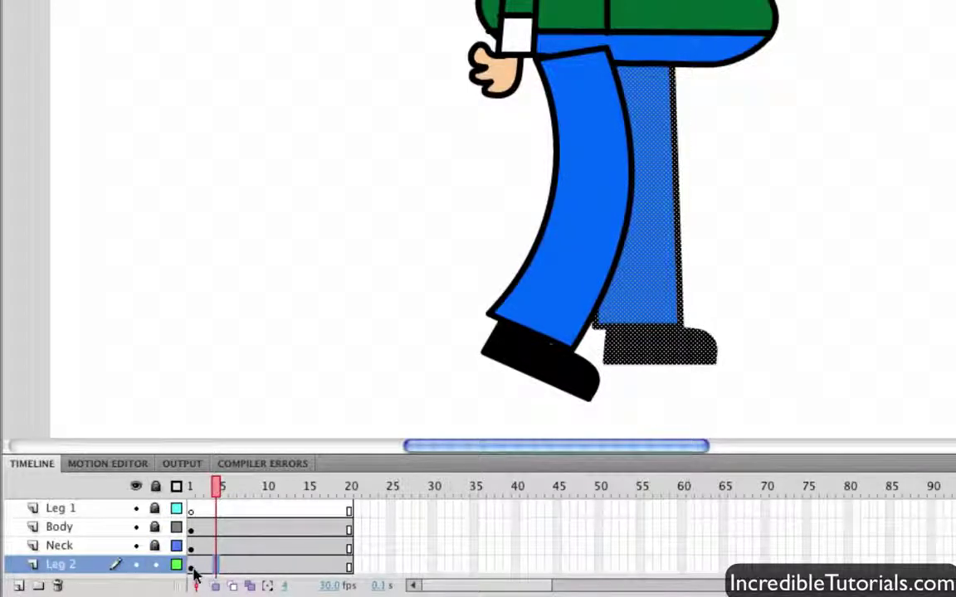
left_click(191, 567)
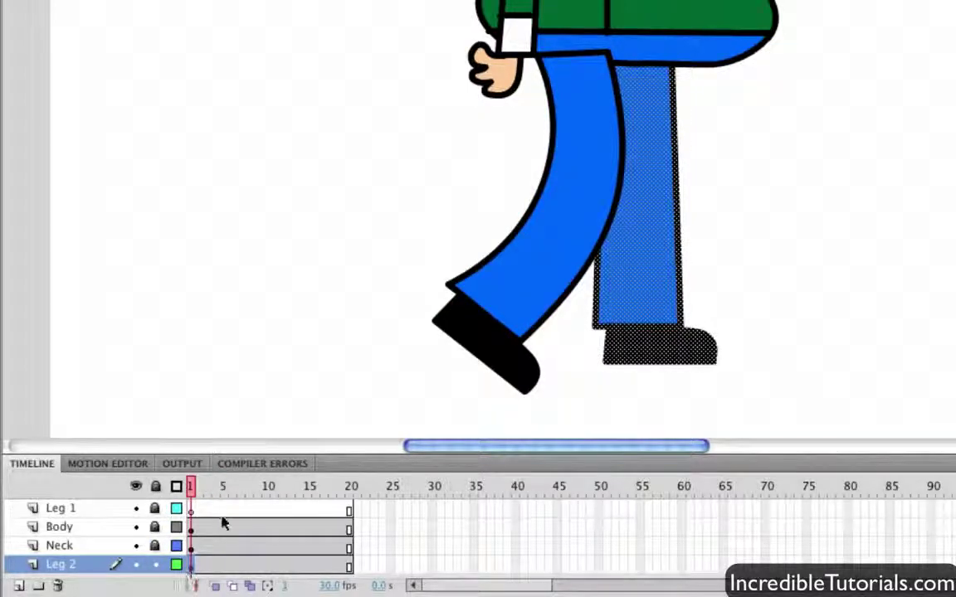
Step: Hide the front leg's armature layer and the Body layer to expose the entire back leg
scroll(78, 543, "up", 1)
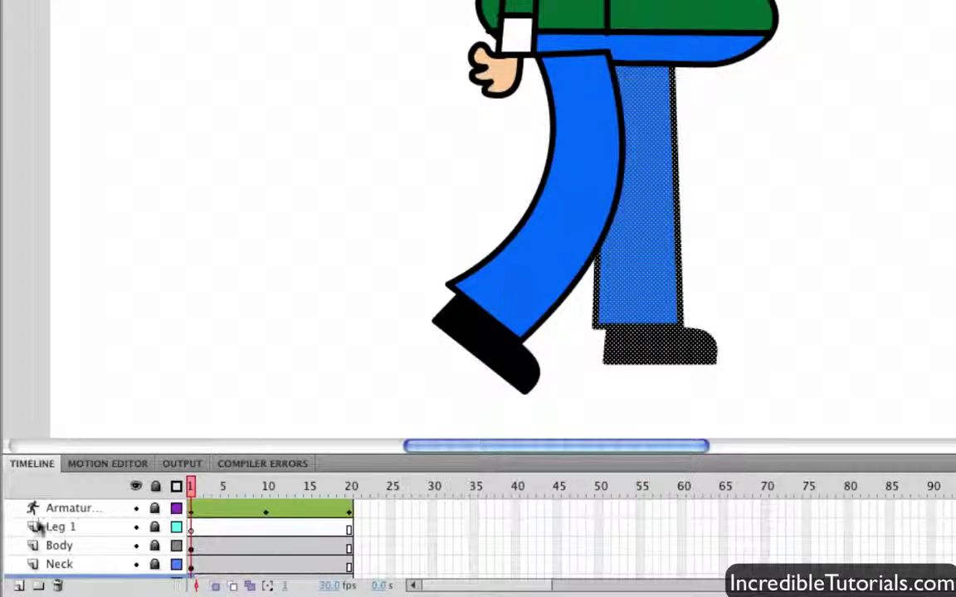
left_click(137, 509)
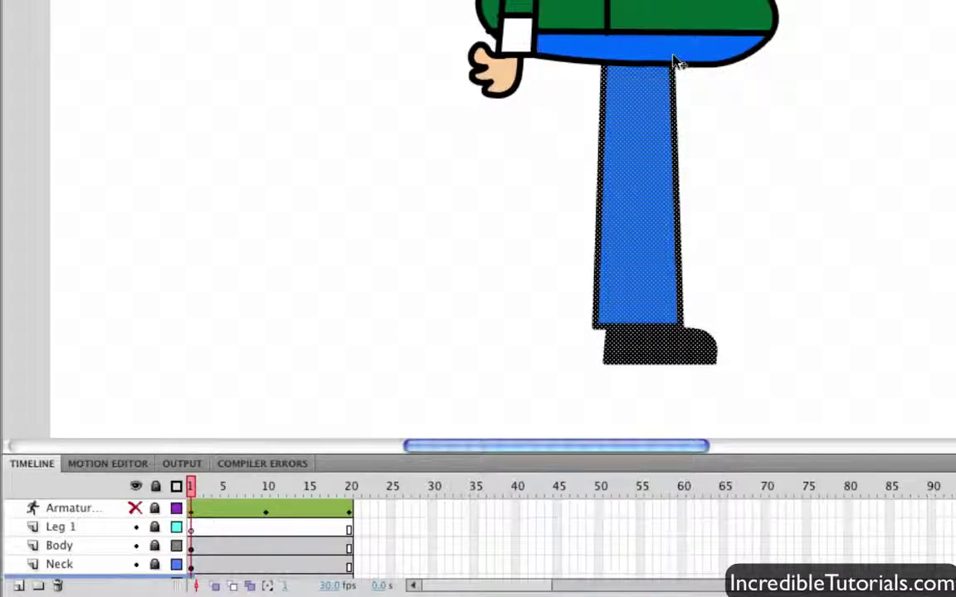
scroll(86, 548, "down", 1)
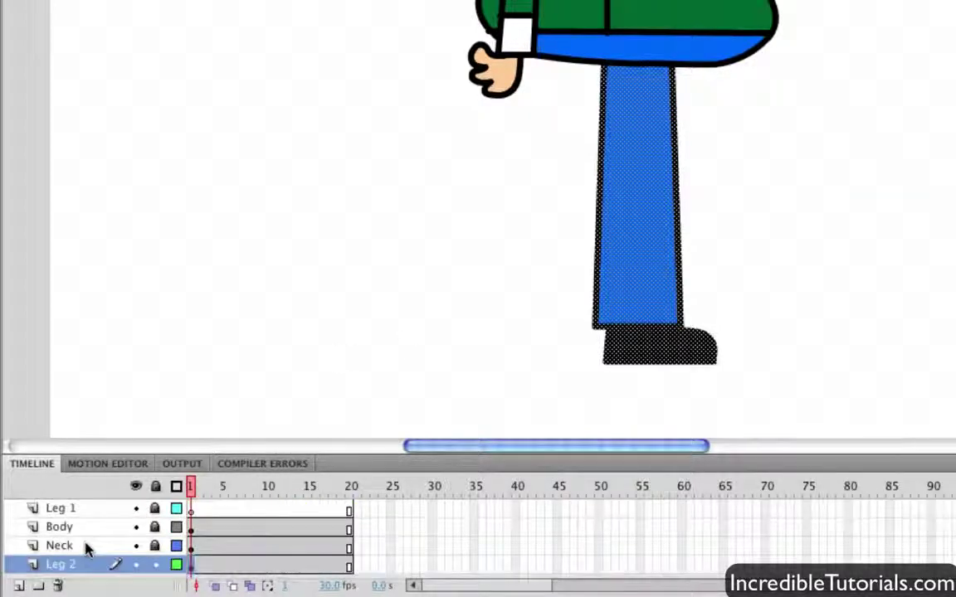
scroll(92, 546, "up", 4)
scroll(91, 546, "down", 4)
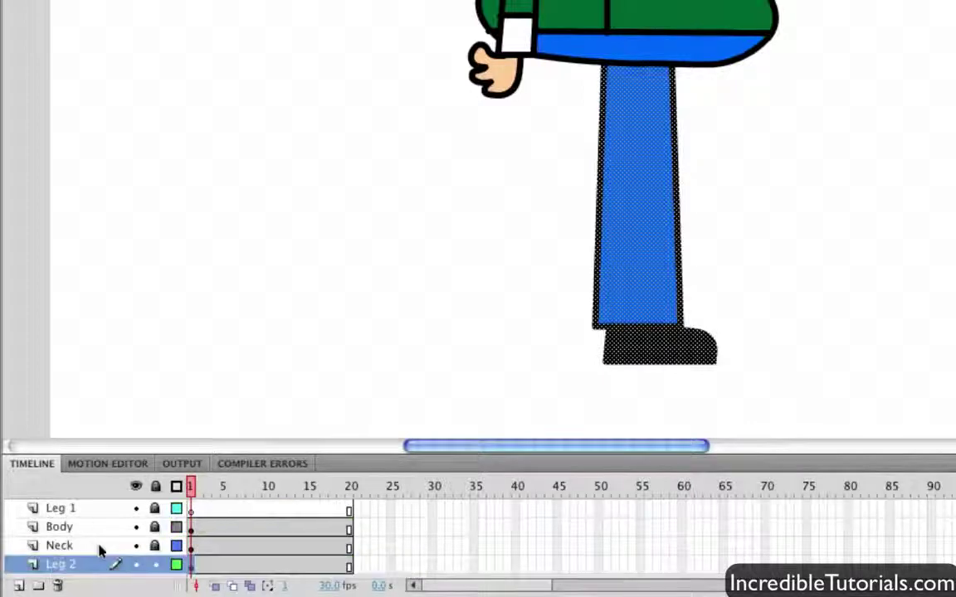
left_click(136, 527)
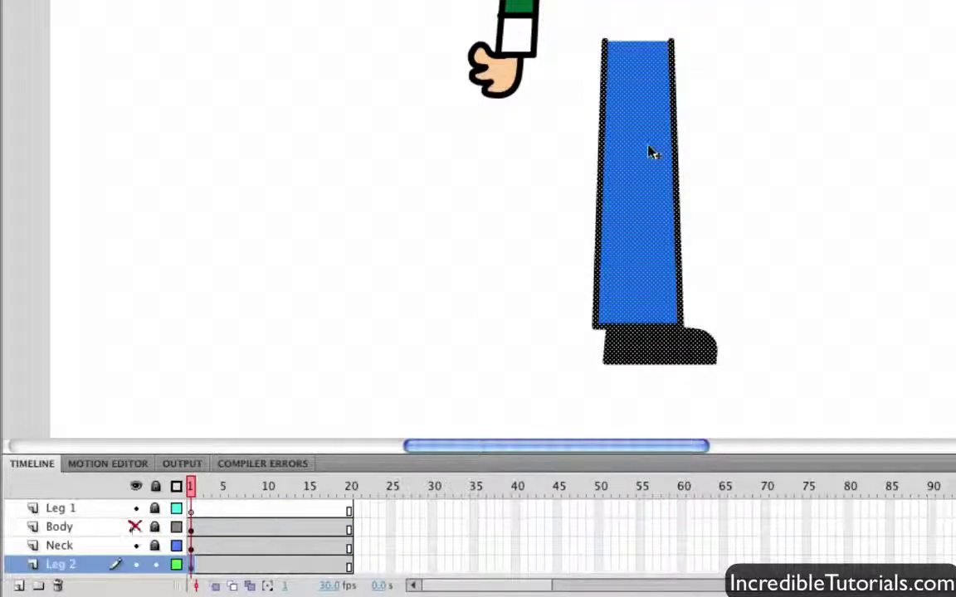
Step: Select the back leg's artwork, add bones from hip to knee and knee to foot, and test them by moving the foot
left_click(798, 166)
left_click(196, 569)
left_click(191, 573)
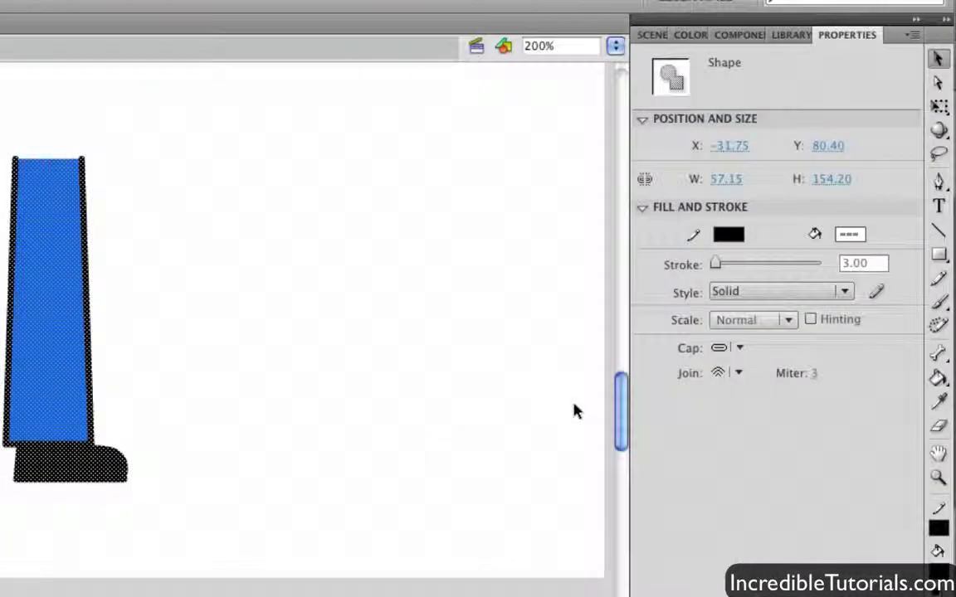
left_click(937, 352)
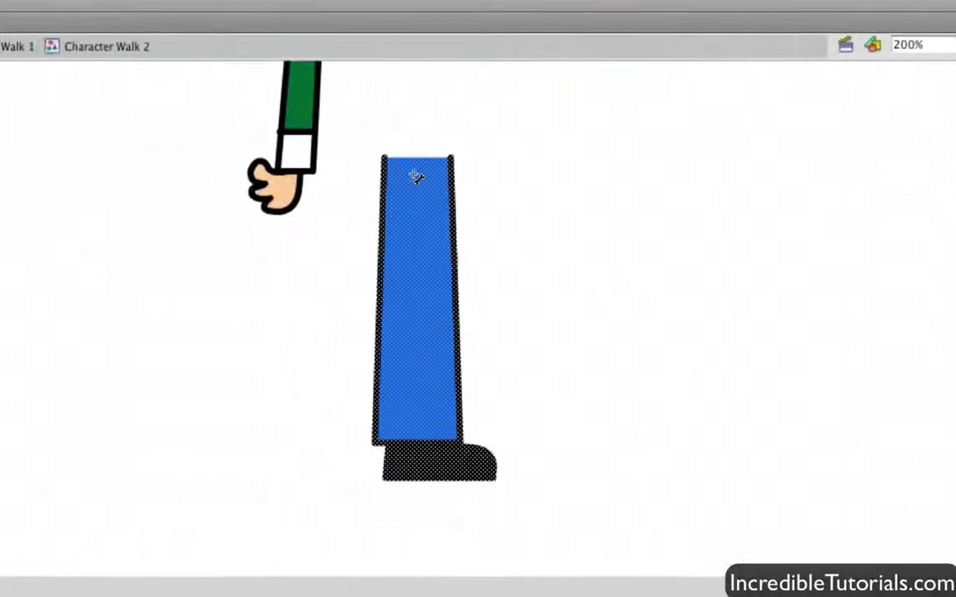
left_click_drag(419, 170, 422, 462)
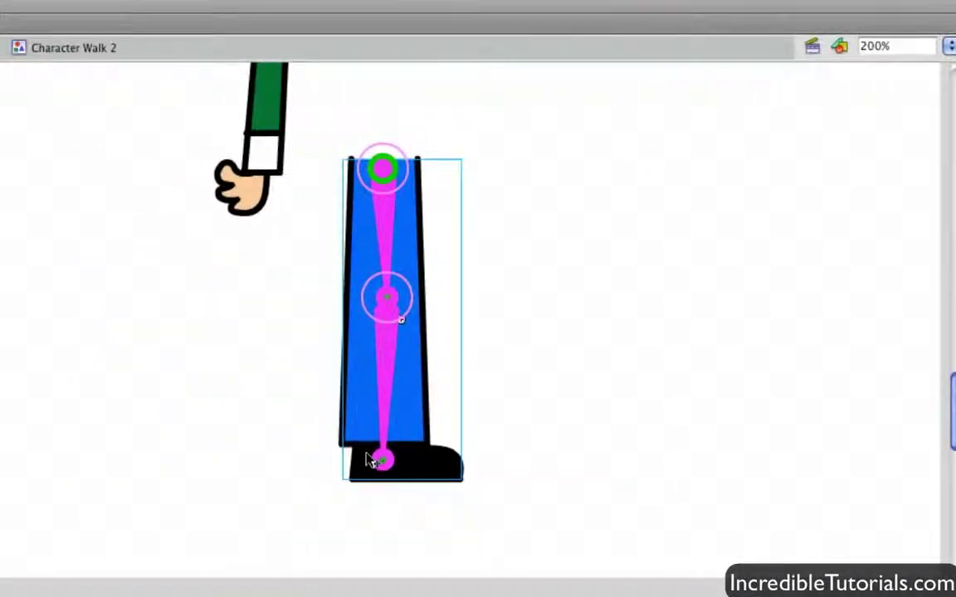
left_click_drag(387, 466, 392, 520)
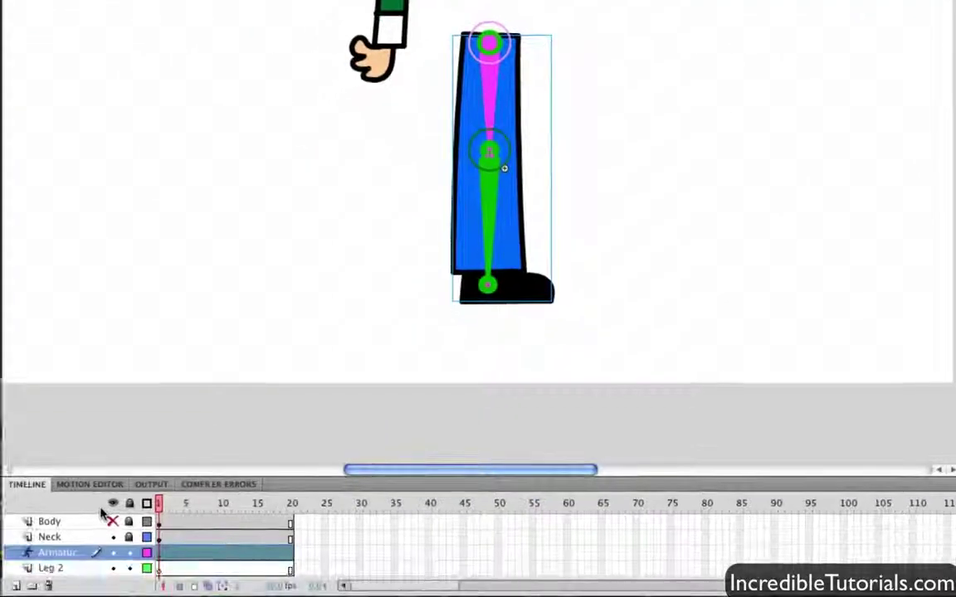
Step: Make all of the character's hidden layers visible again
left_click(111, 521)
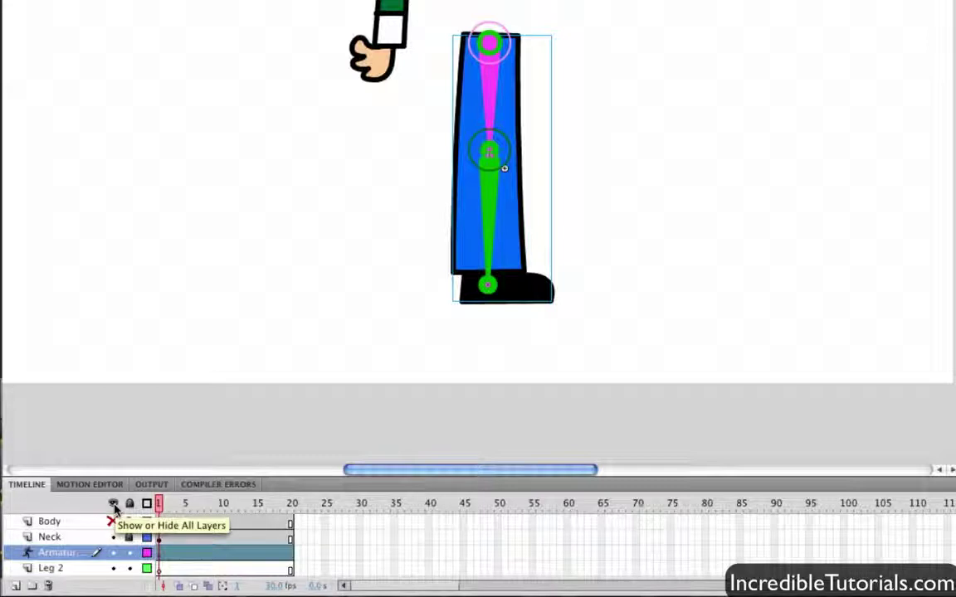
left_click(113, 504)
left_click(113, 503)
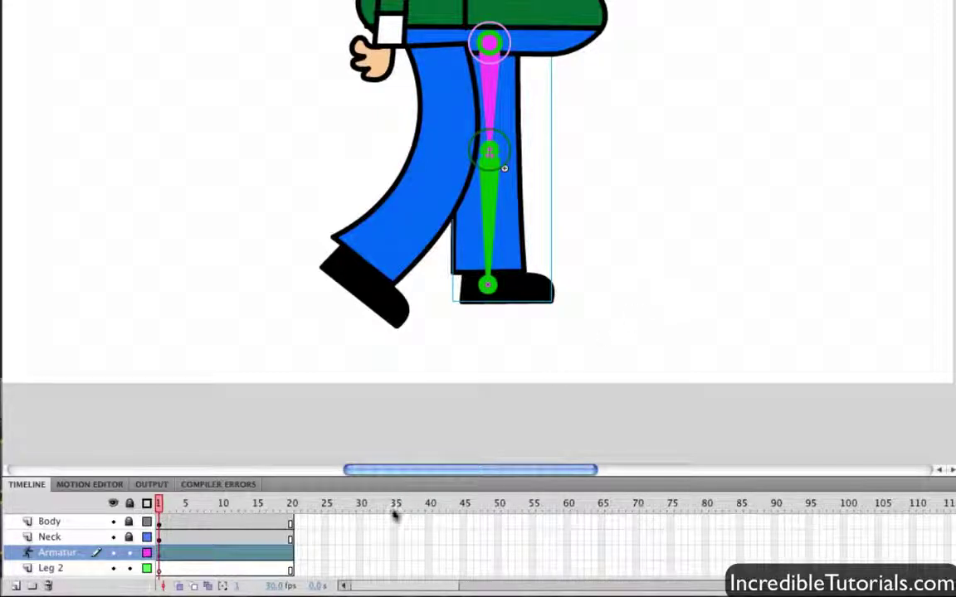
Step: Insert poses at frames 10 and 20 on the back leg's armature layer
left_click(222, 571)
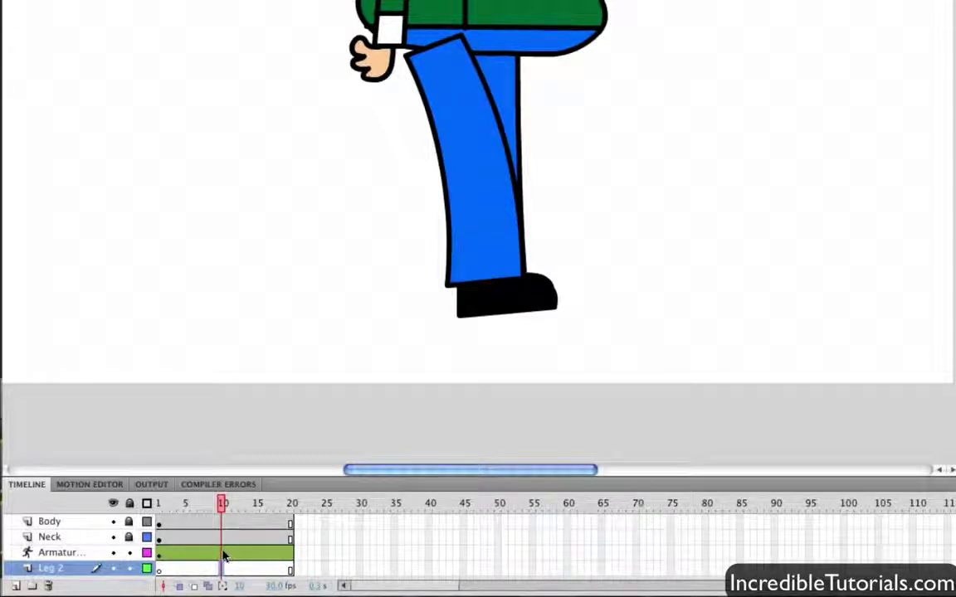
right_click(223, 554)
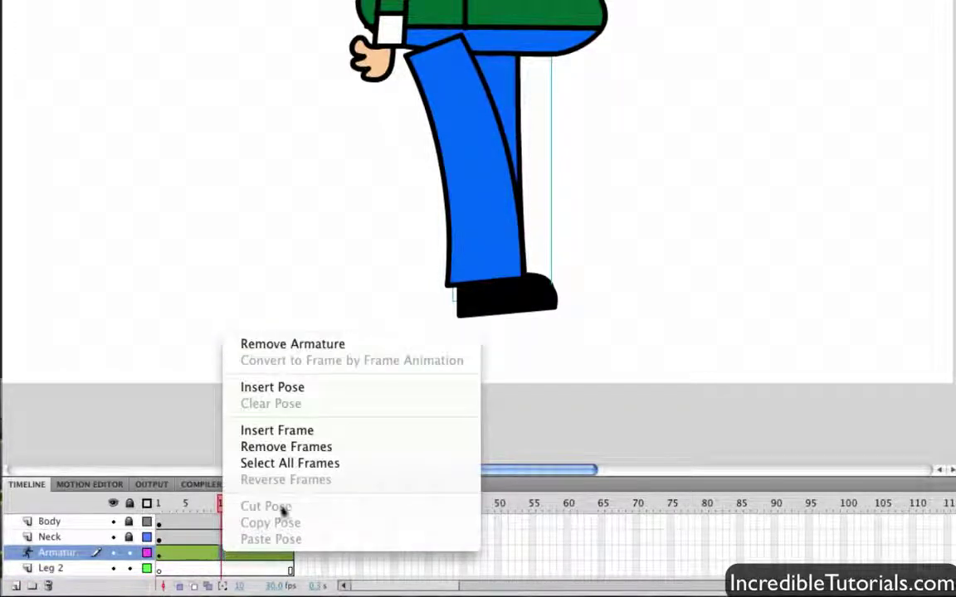
left_click(316, 388)
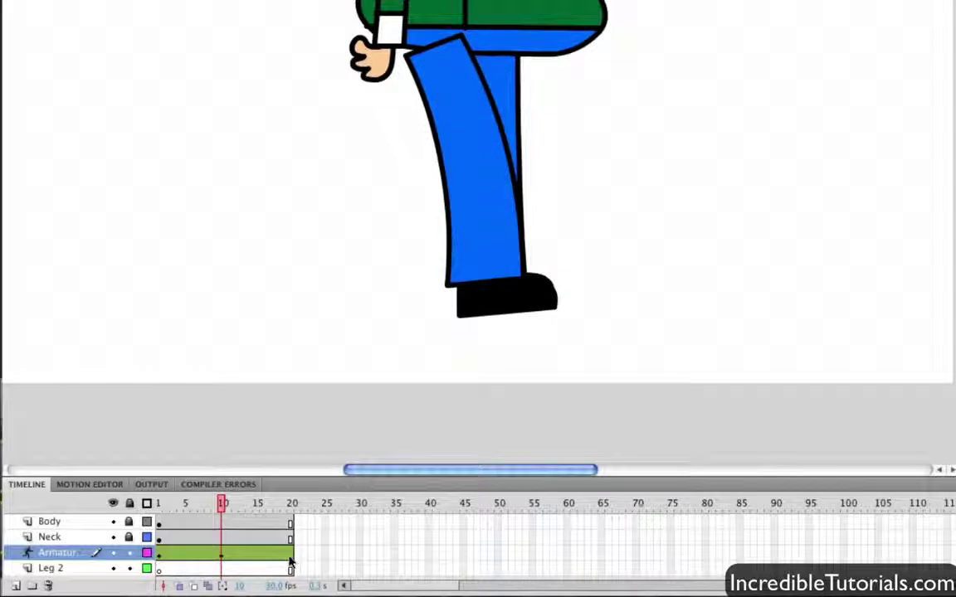
right_click(291, 552)
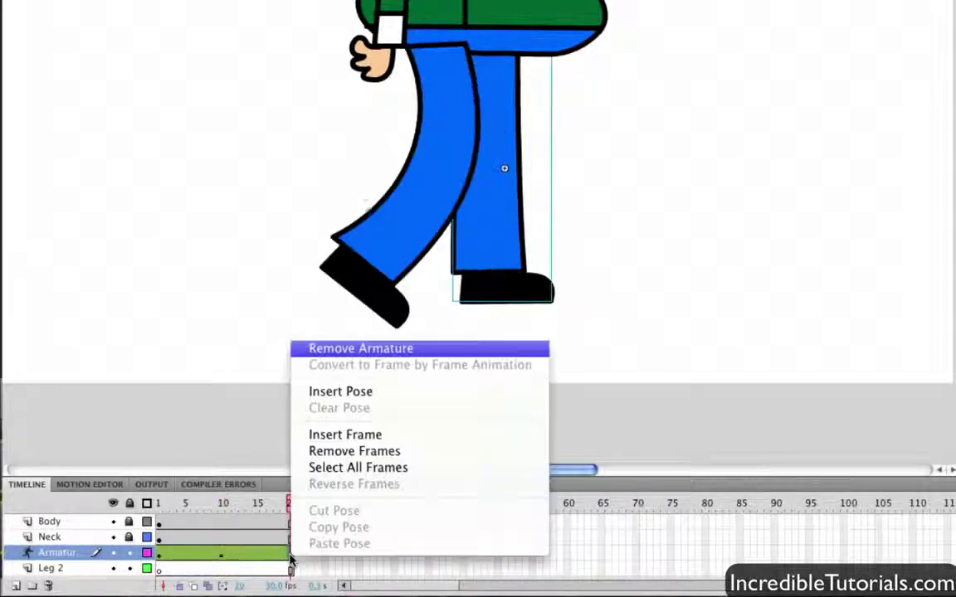
left_click(370, 394)
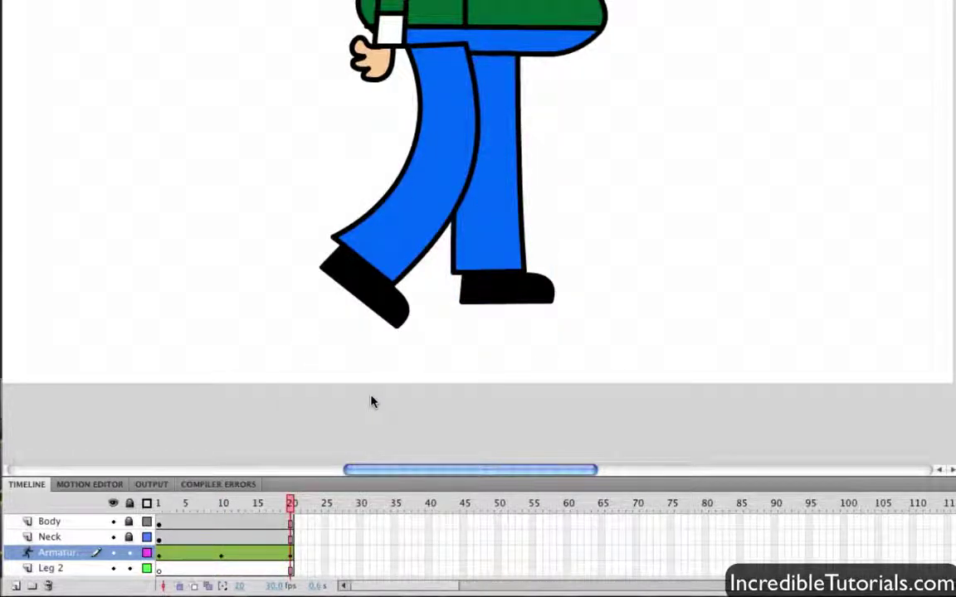
Step: Pose the back leg stepping forward with the toe raised at frame 1
left_click(186, 527)
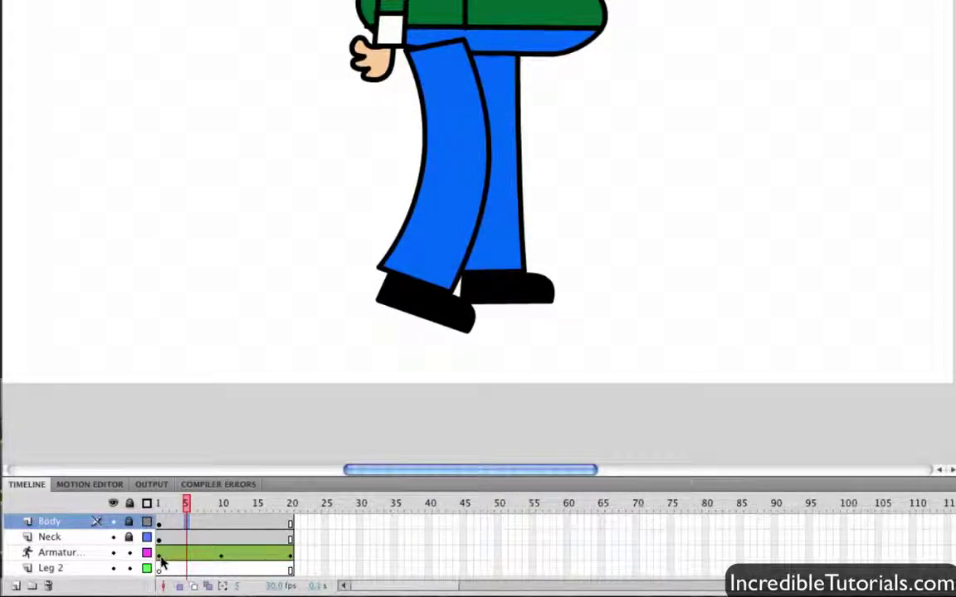
left_click(160, 554)
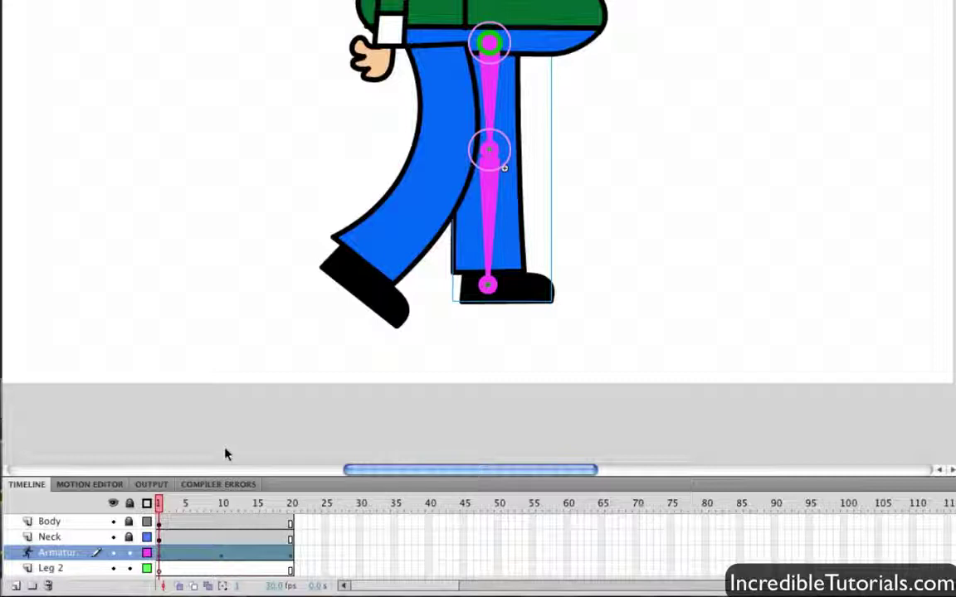
scroll(701, 218, "up", 3)
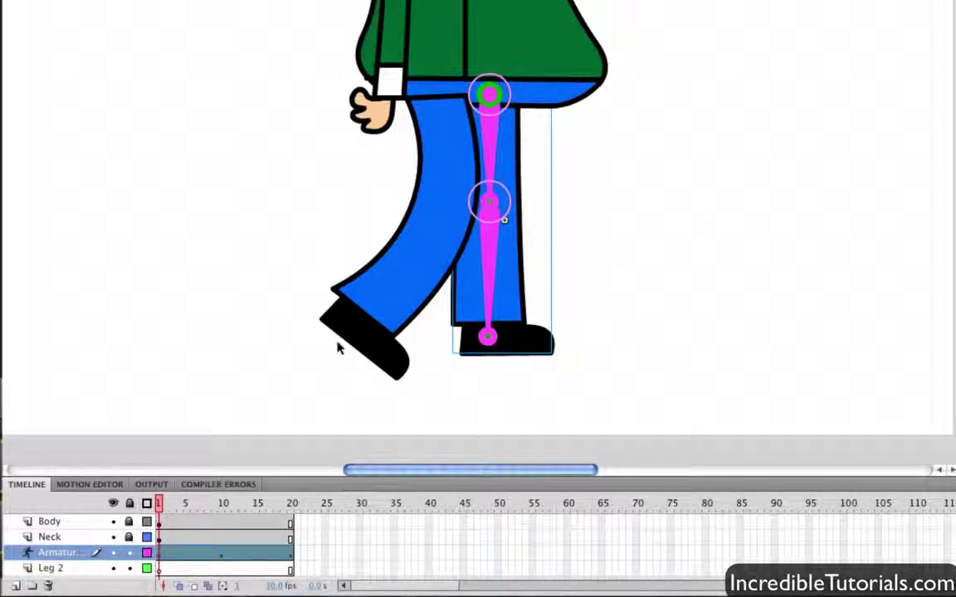
left_click_drag(493, 347, 567, 382)
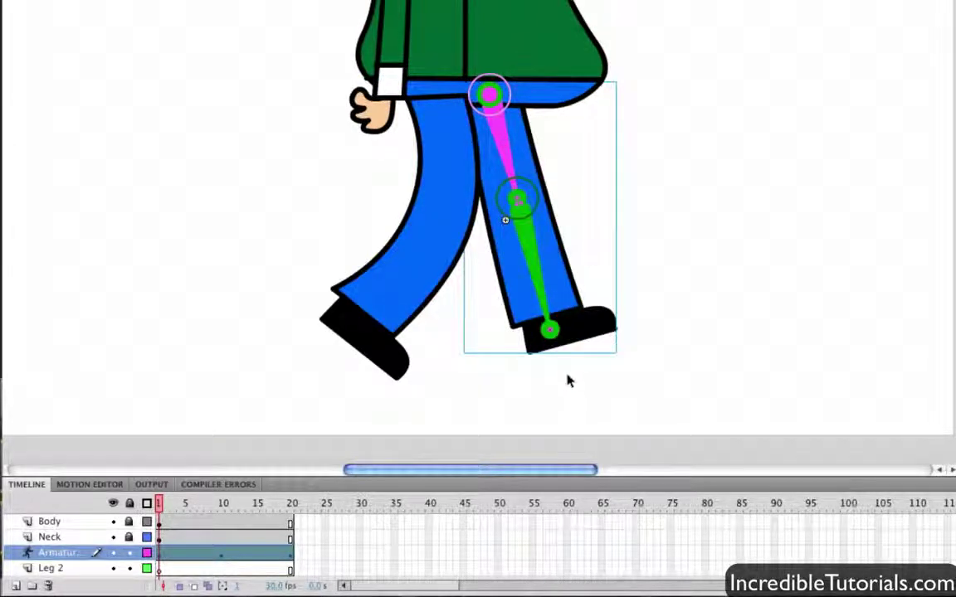
Step: Pose the back leg at frame 10 with the knee bent and the foot lifted behind the character
left_click(223, 553)
left_click(222, 569)
left_click(223, 556)
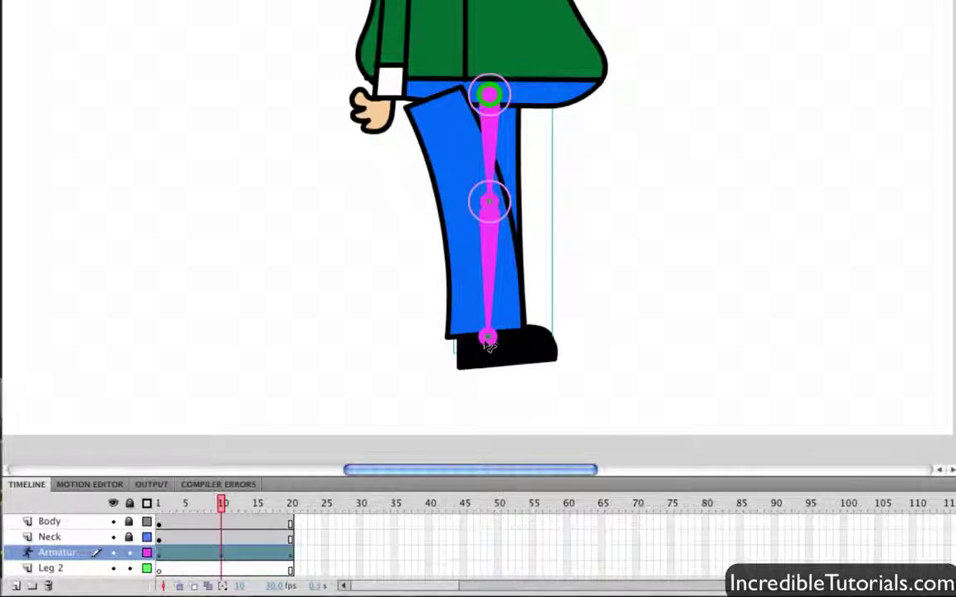
left_click_drag(490, 340, 475, 347)
left_click_drag(459, 352, 399, 303)
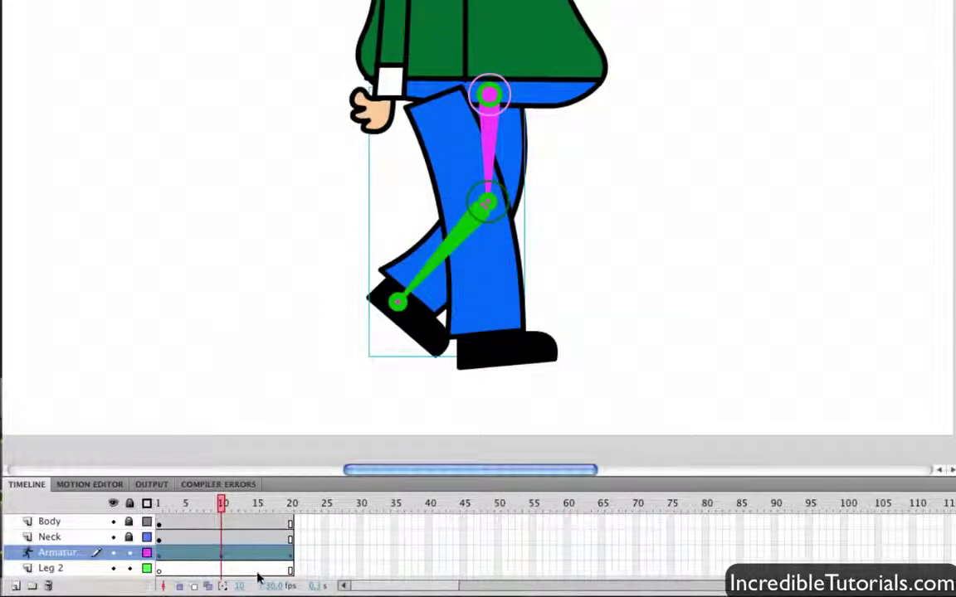
Step: Copy the back leg's pose from frame 1 and paste it at frame 20 of its armature layer
left_click(162, 572)
left_click(161, 568)
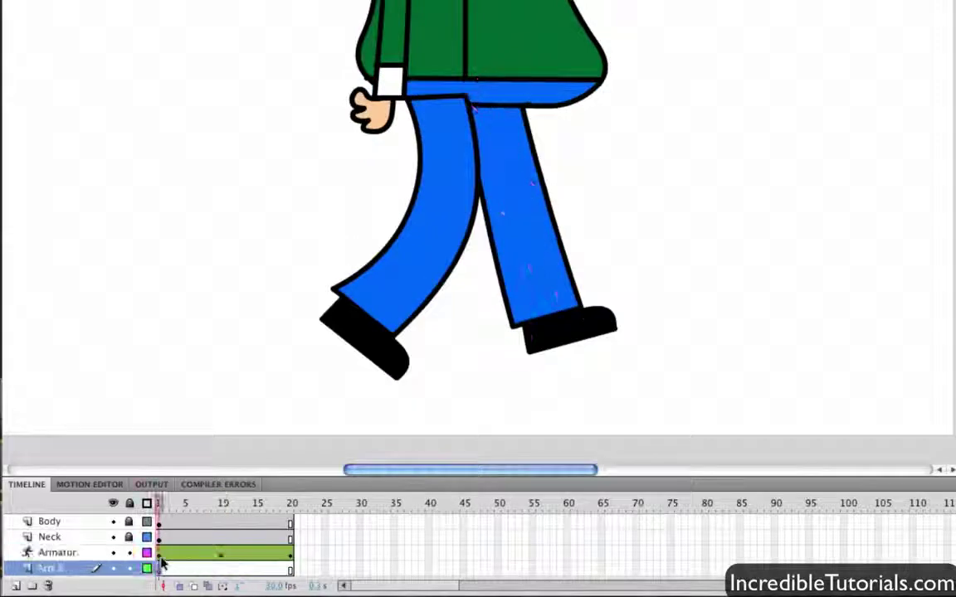
right_click(161, 556)
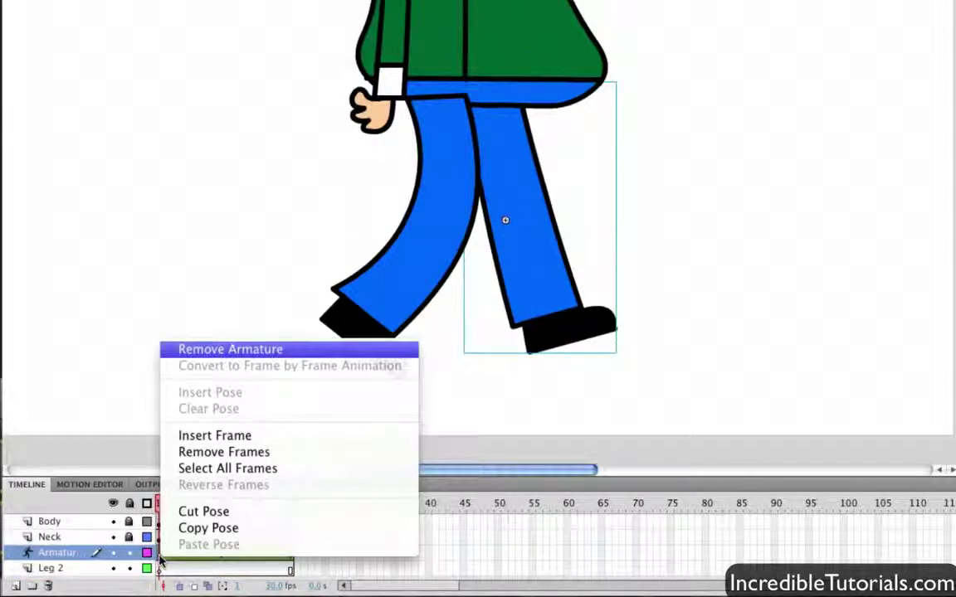
left_click(220, 529)
right_click(291, 560)
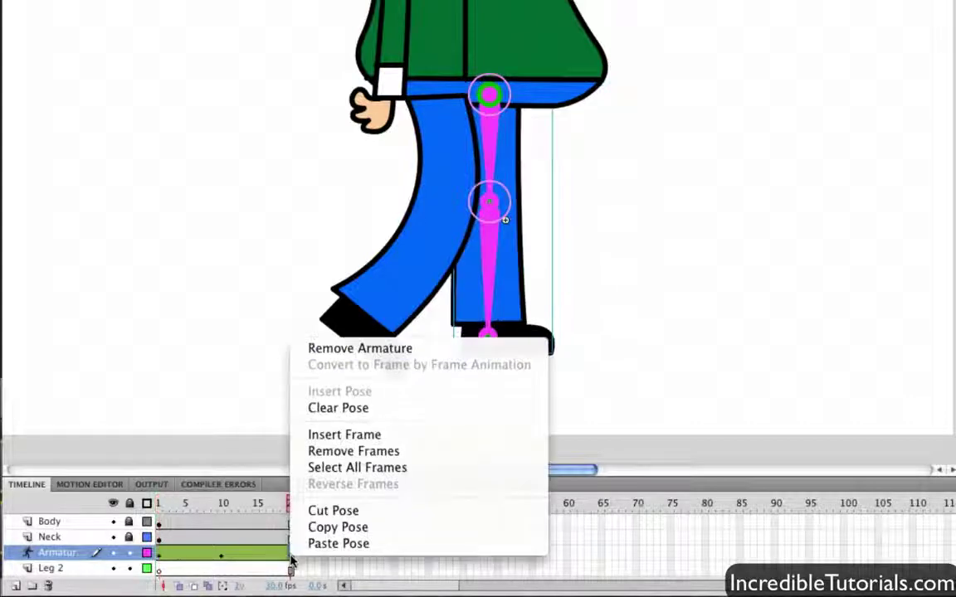
left_click(339, 543)
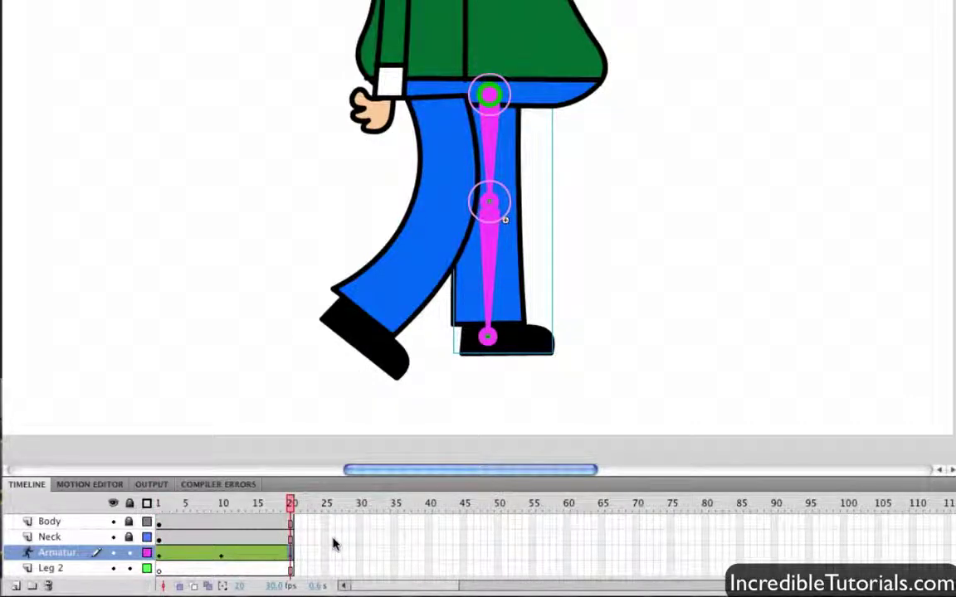
Step: Scrub through frames 1 to 10 to check how both legs move together
left_click(159, 524)
left_click(180, 523)
left_click_drag(196, 527, 222, 527)
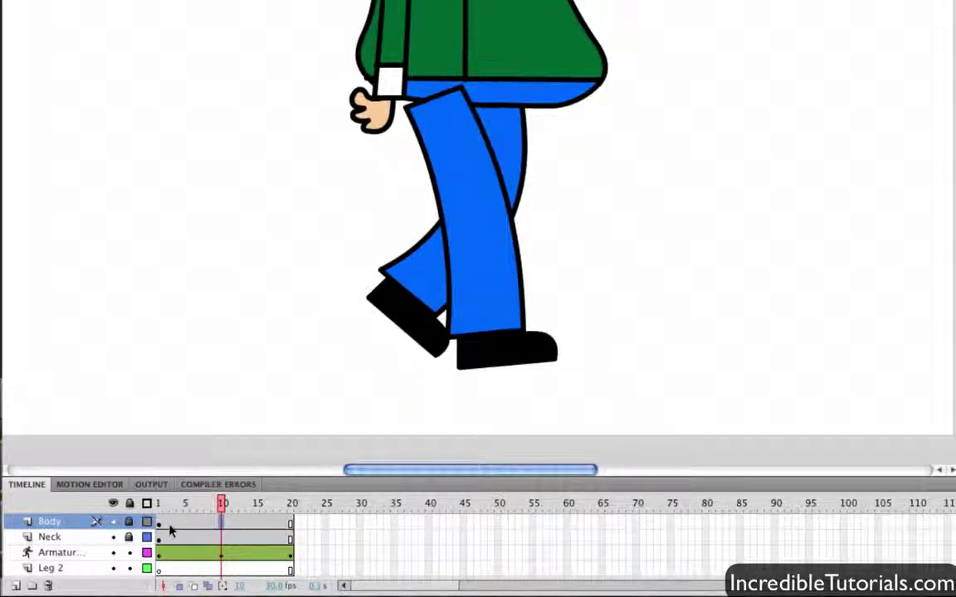
left_click(159, 525)
left_click(187, 528)
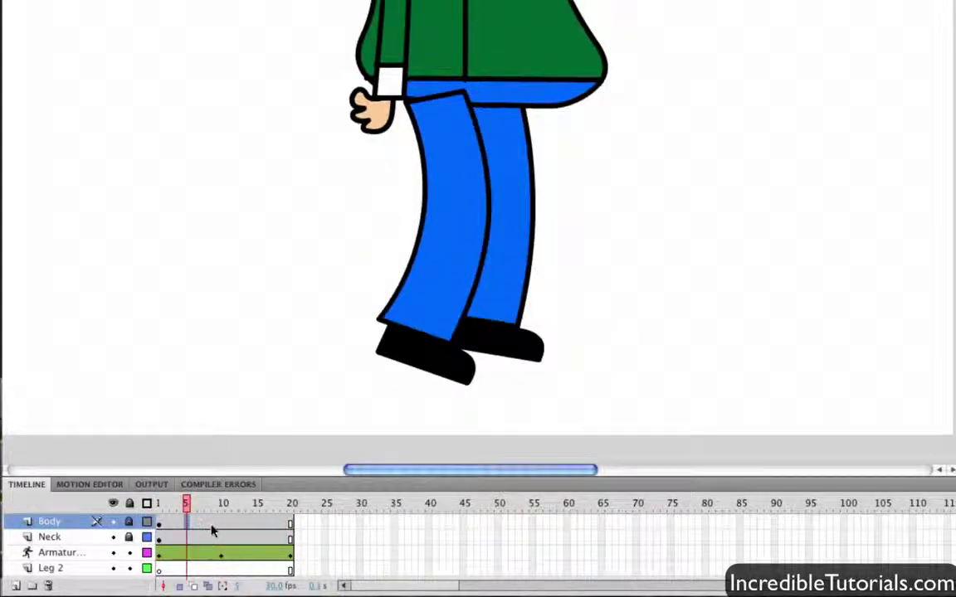
left_click(159, 524)
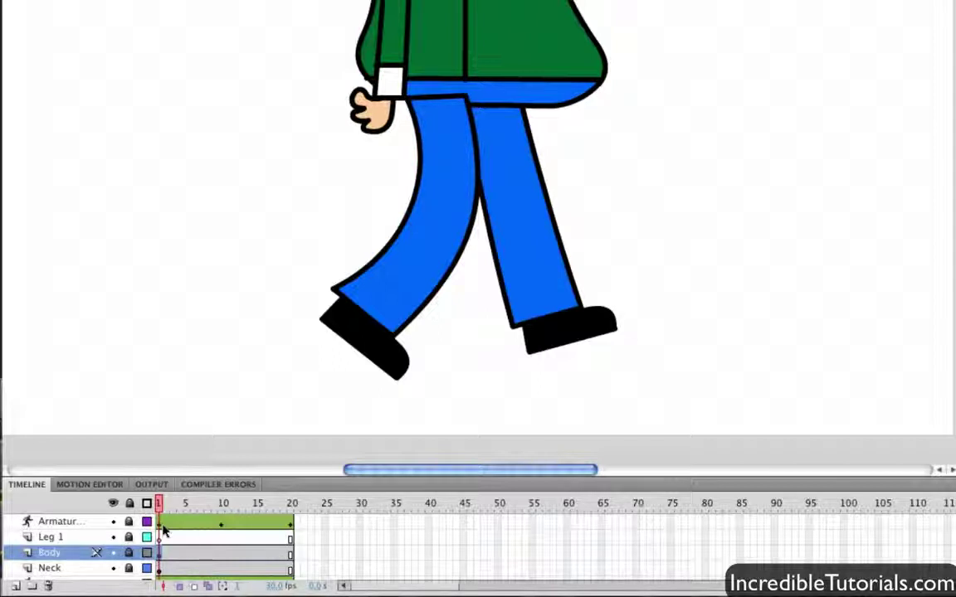
scroll(239, 347, "up", 3)
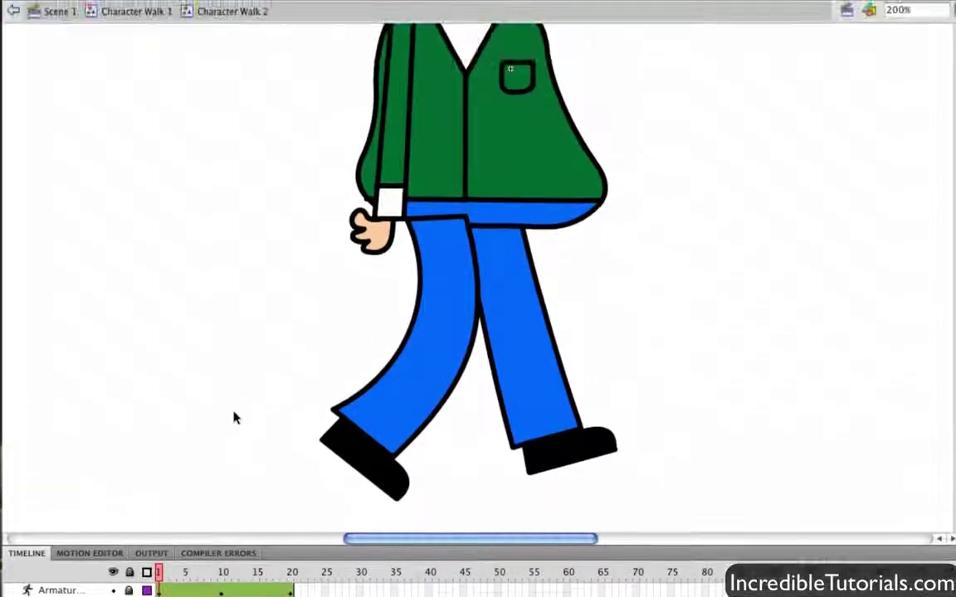
Step: Go up to the Character Walk 1 symbol and extend Layer 1 to frame 20
left_click(135, 12)
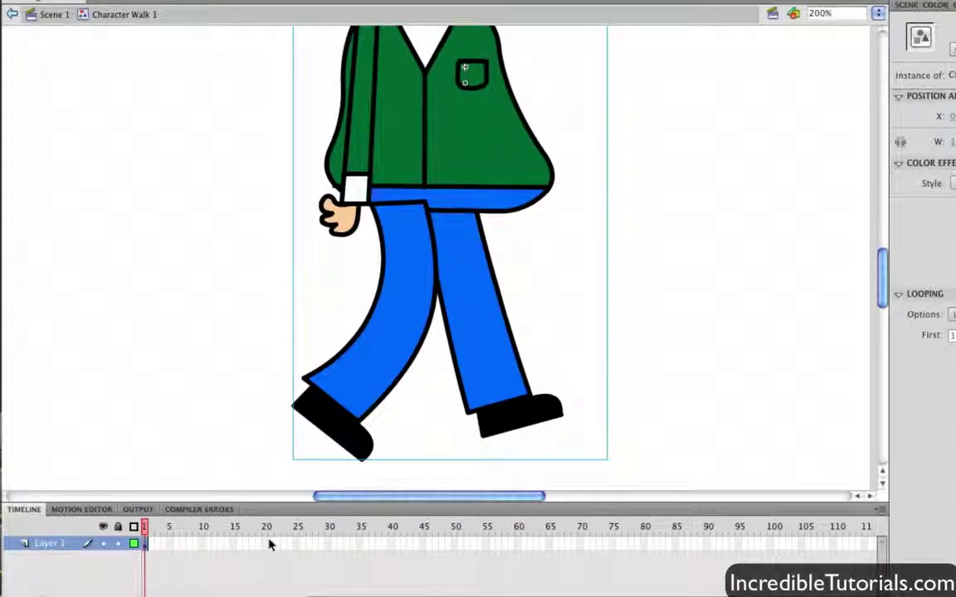
right_click(267, 545)
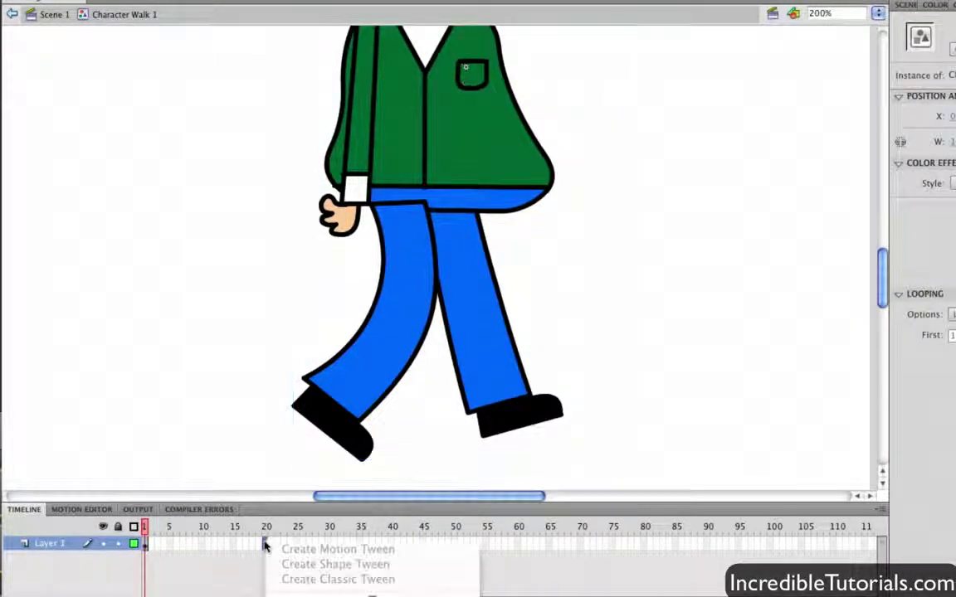
left_click(317, 499)
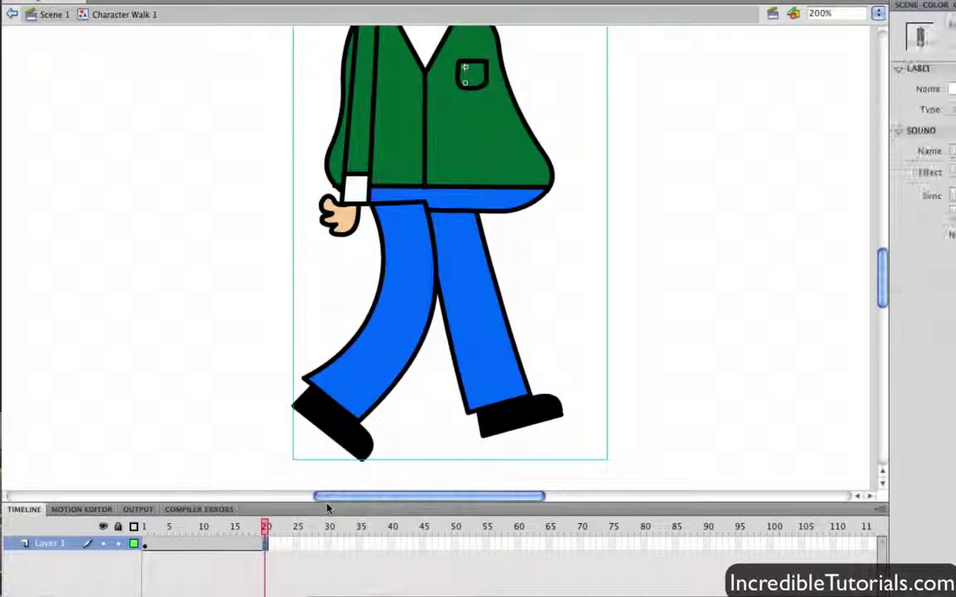
Step: Insert keyframes at frames 10 and 20 of Layer 1 in the Character Walk 1 symbol
right_click(201, 548)
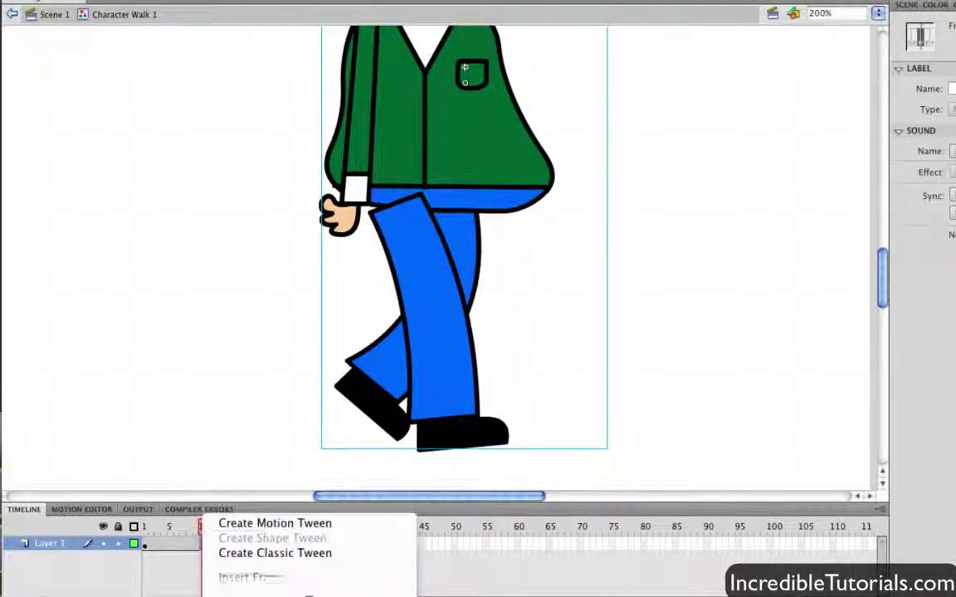
left_click(271, 513)
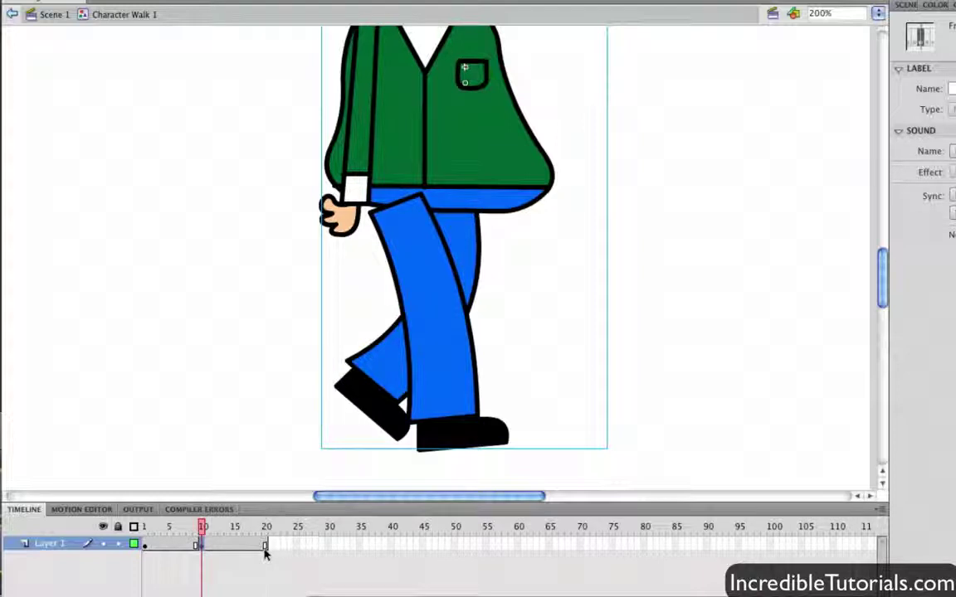
right_click(265, 548)
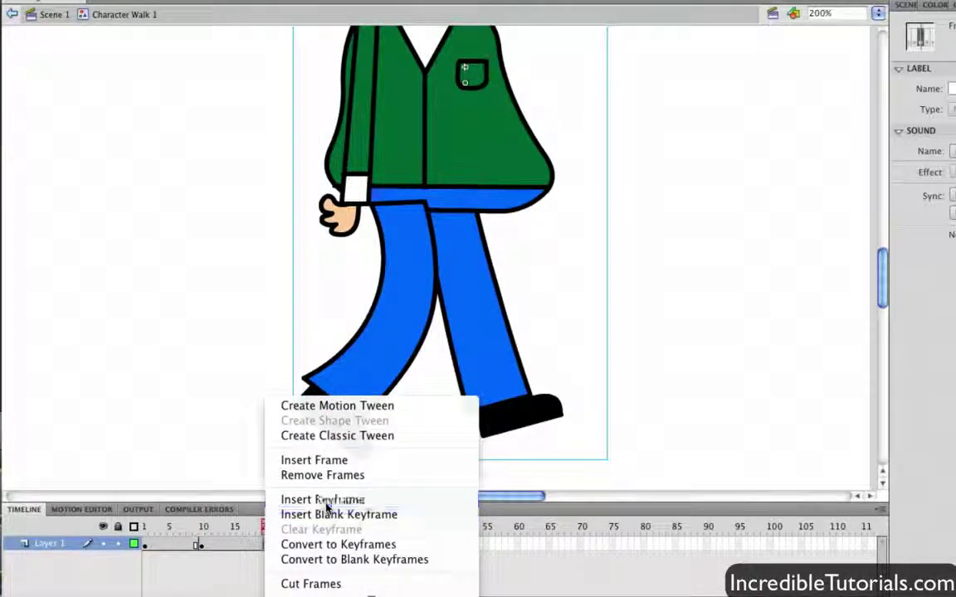
left_click(325, 499)
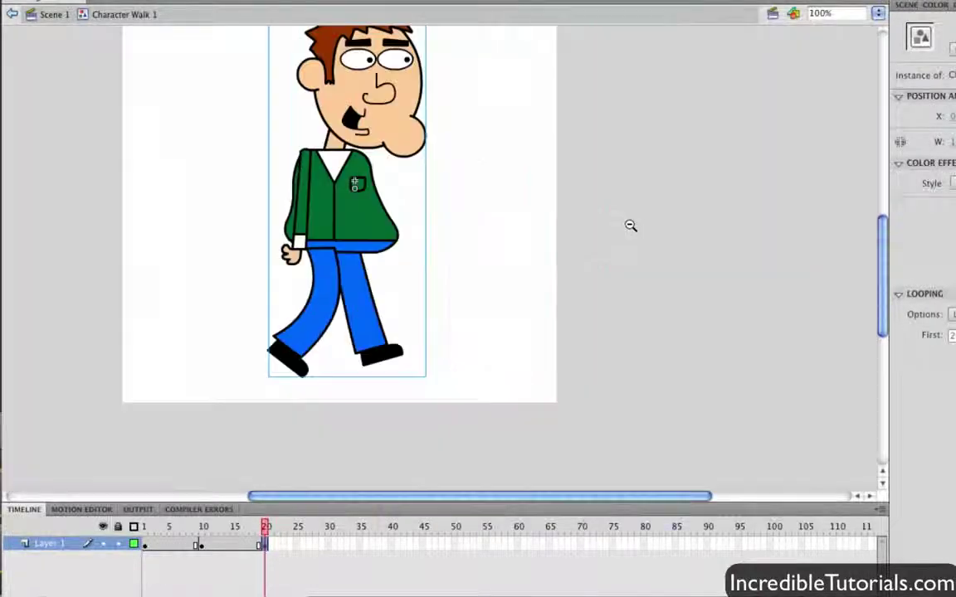
Step: Nudge the whole character slightly downward at the frame 10 keyframe and compare it with the neighbouring frame
left_click(633, 221, "alt")
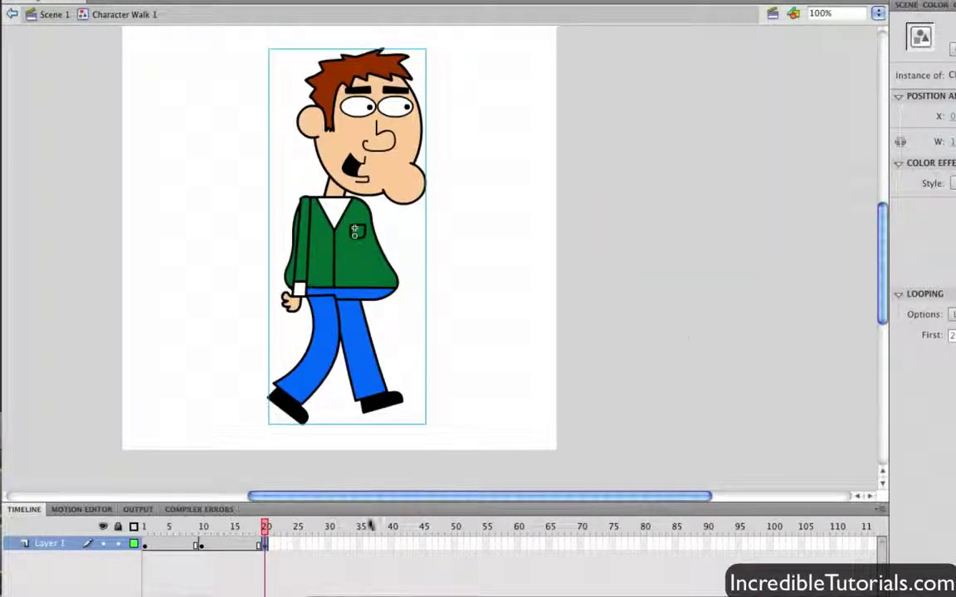
left_click(148, 547)
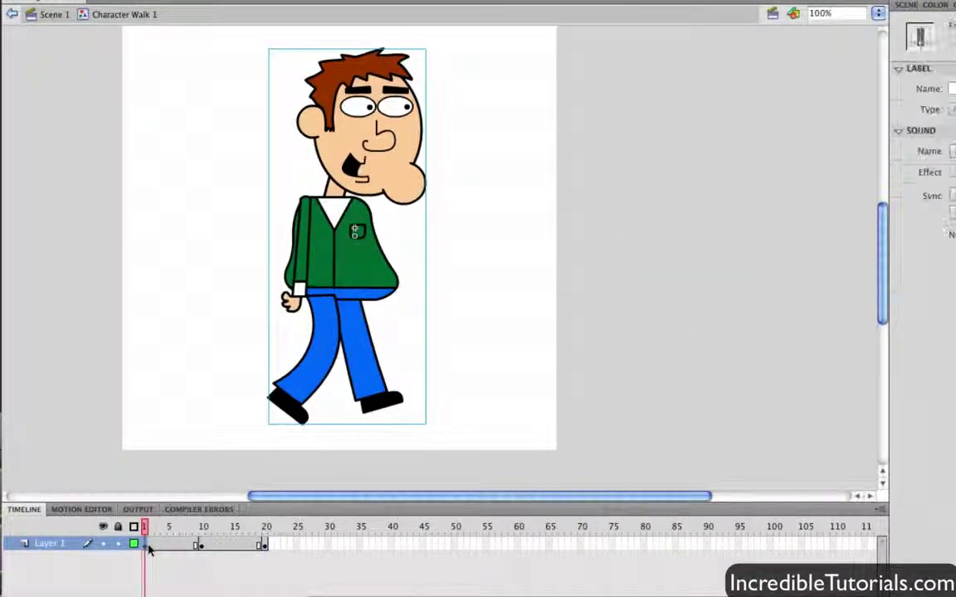
left_click(202, 546)
key("comma")
key("period")
key("comma")
key("period")
key("comma")
key("period")
key("comma")
key("period")
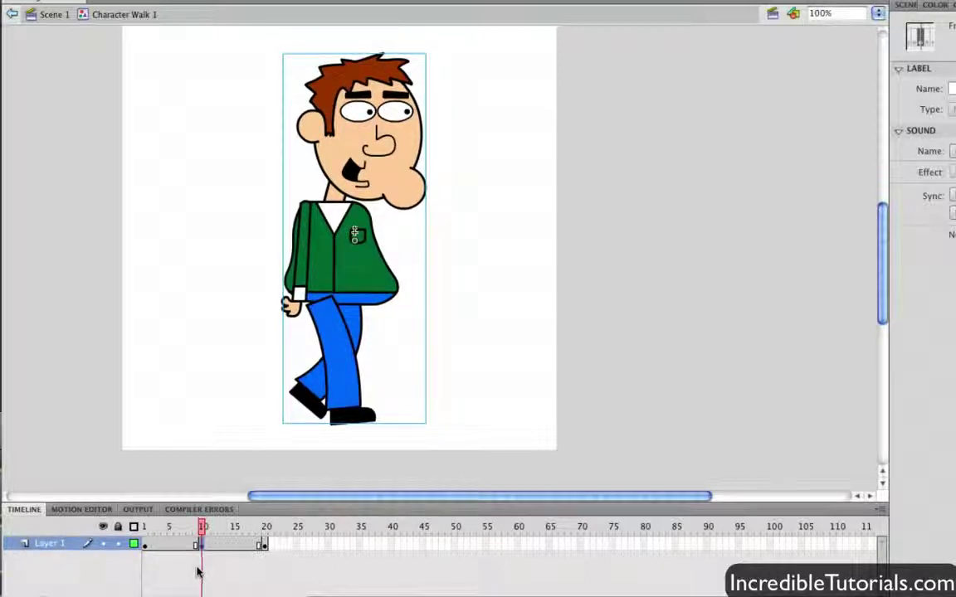
Step: Compare the character's height across the keyframes at frames 1, 10 and 20
left_click(145, 544)
left_click(200, 546)
left_click(252, 547)
left_click(265, 545)
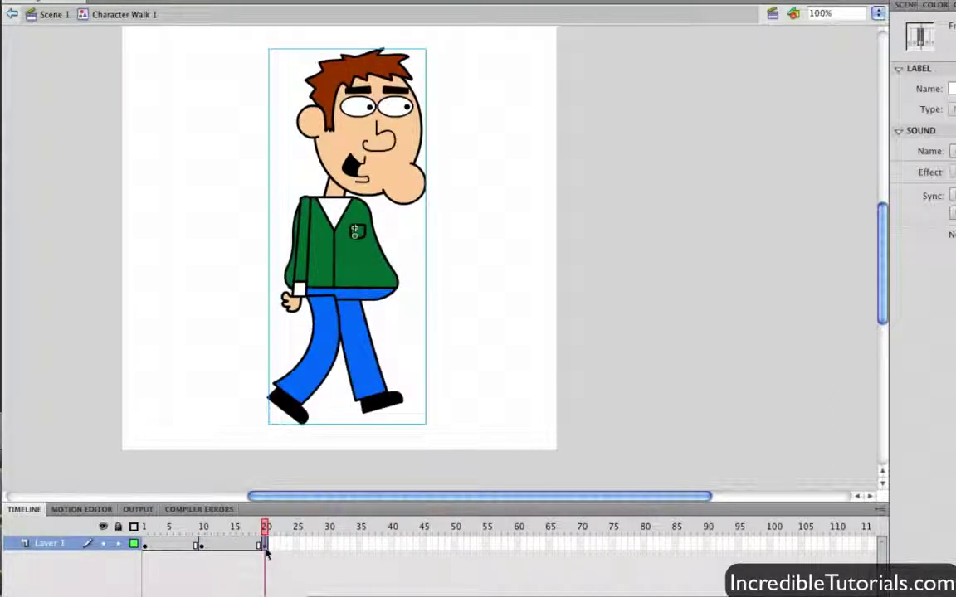
left_click(146, 547)
left_click(176, 558)
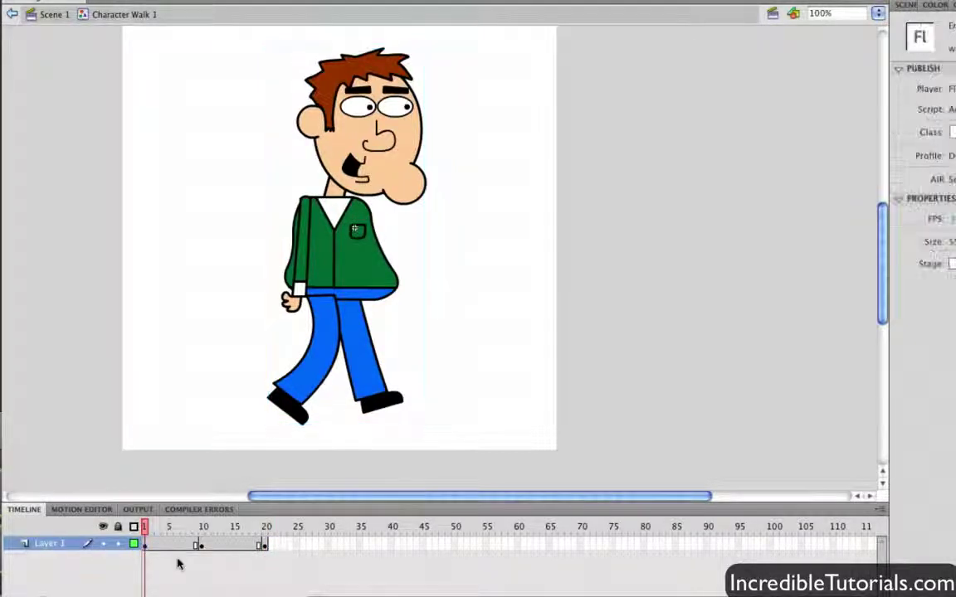
left_click(202, 548)
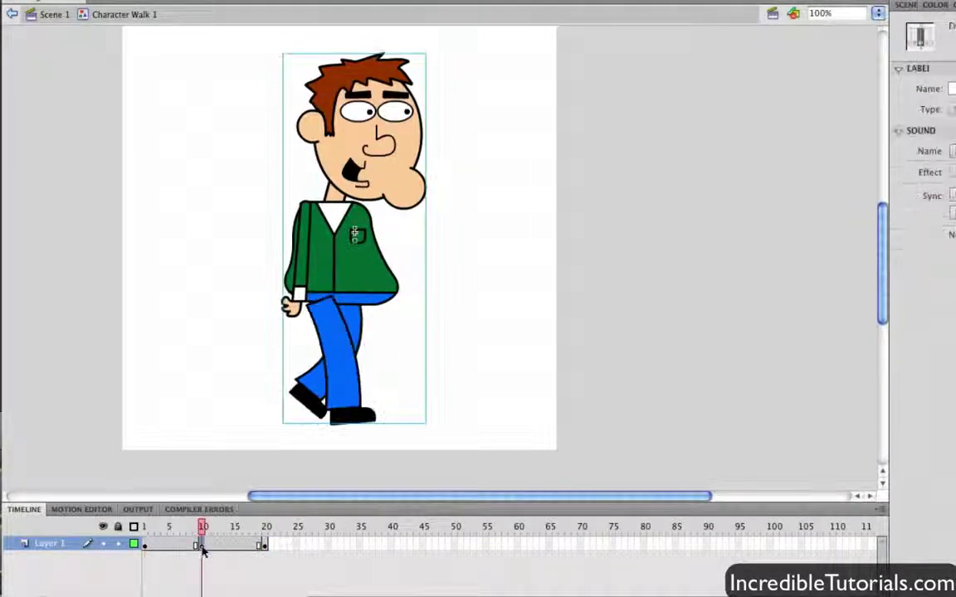
Step: Create classic tweens between the keyframes at frames 1, 10 and 20, and play the bobbing walk
left_click(145, 547)
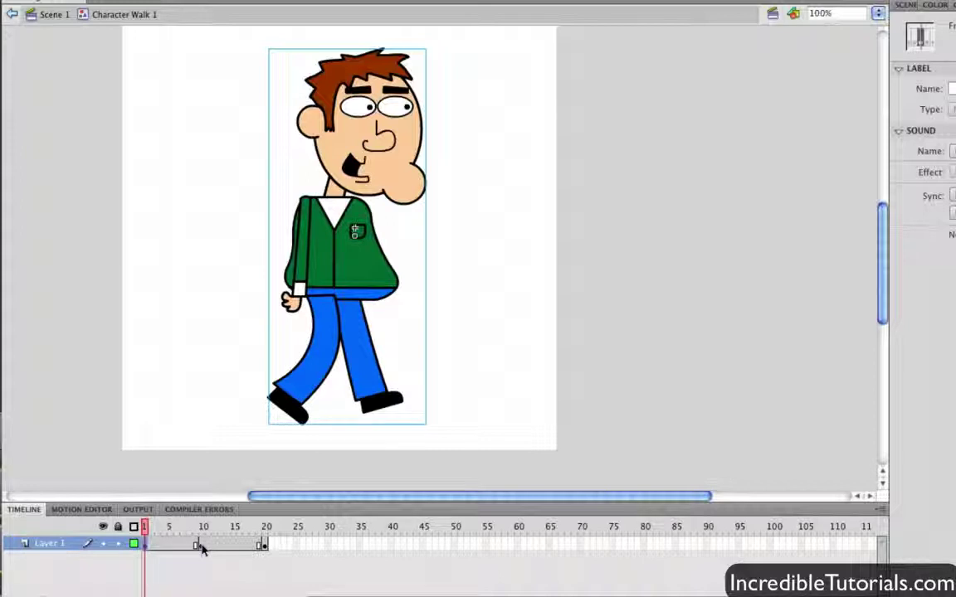
left_click(202, 547)
right_click(202, 547)
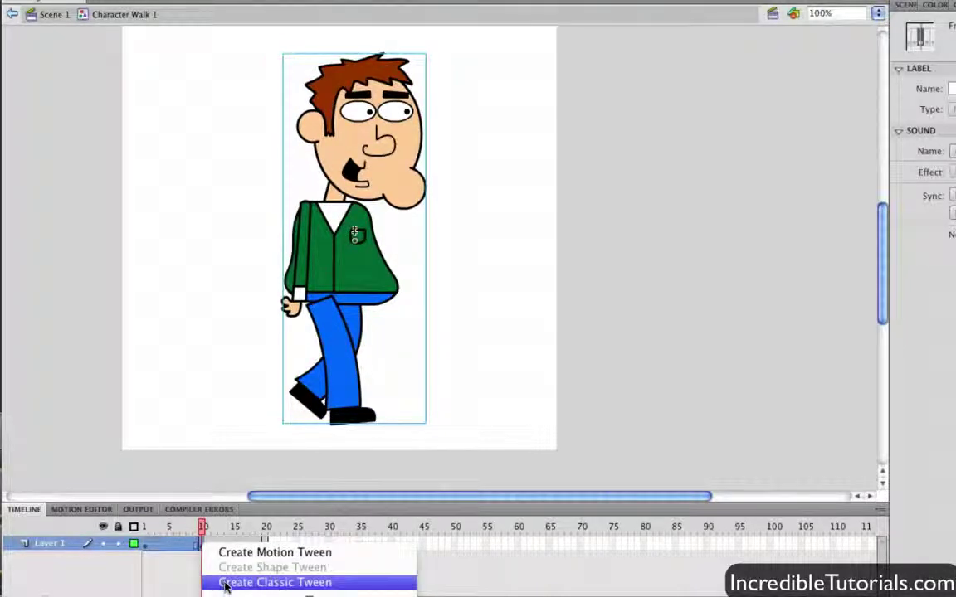
left_click(273, 582)
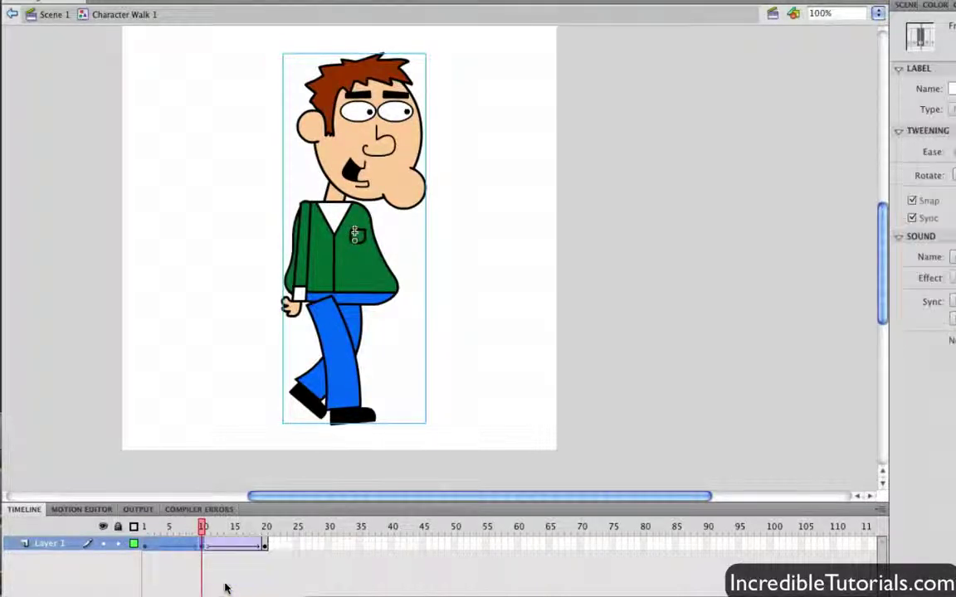
left_click(145, 548)
key("Return")
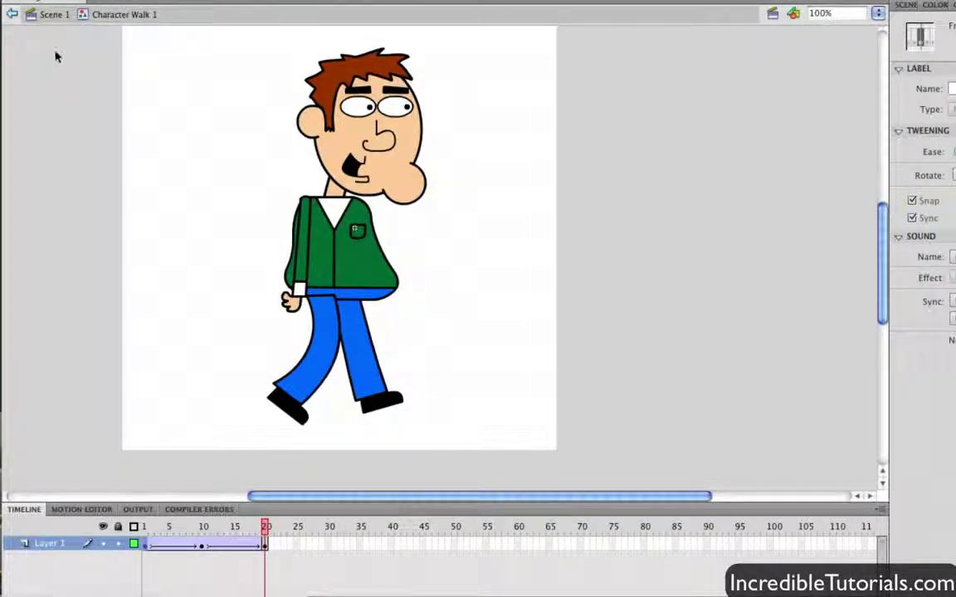
Step: In Scene 1, place the character at the stage's left edge, and on a new keyframe at frame 50 move it just beyond the right edge
left_click(53, 14)
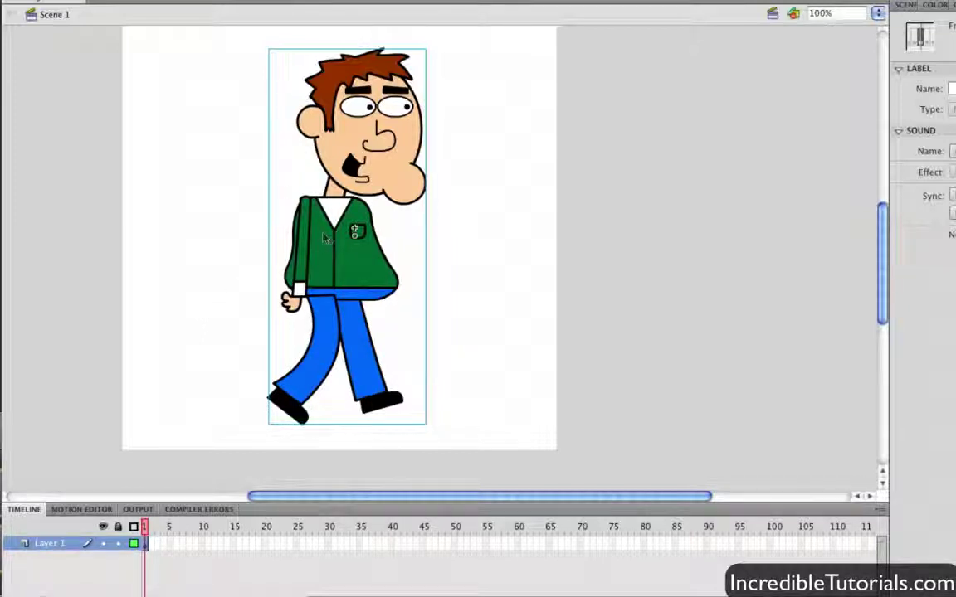
left_click_drag(407, 162, 257, 161)
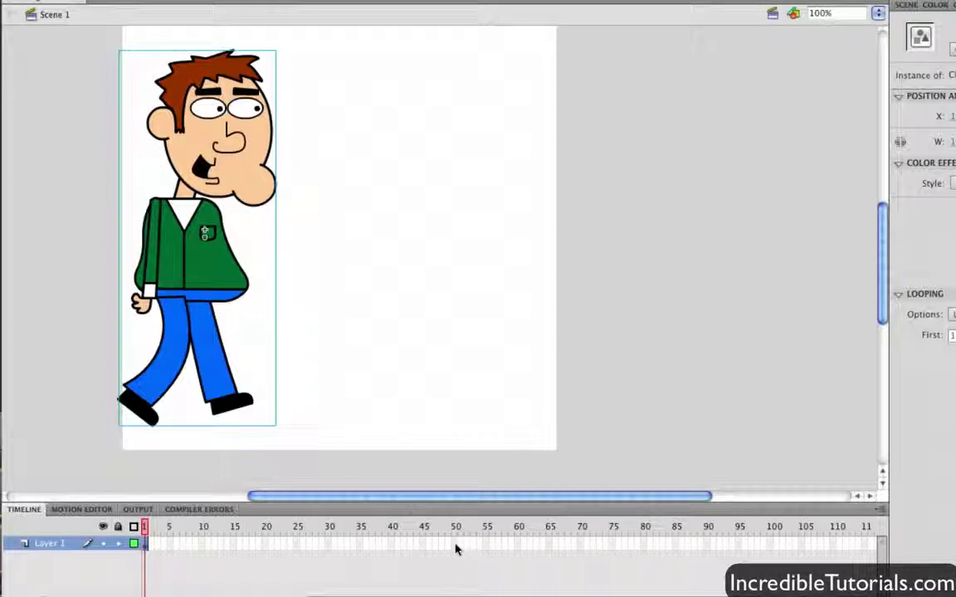
right_click(456, 546)
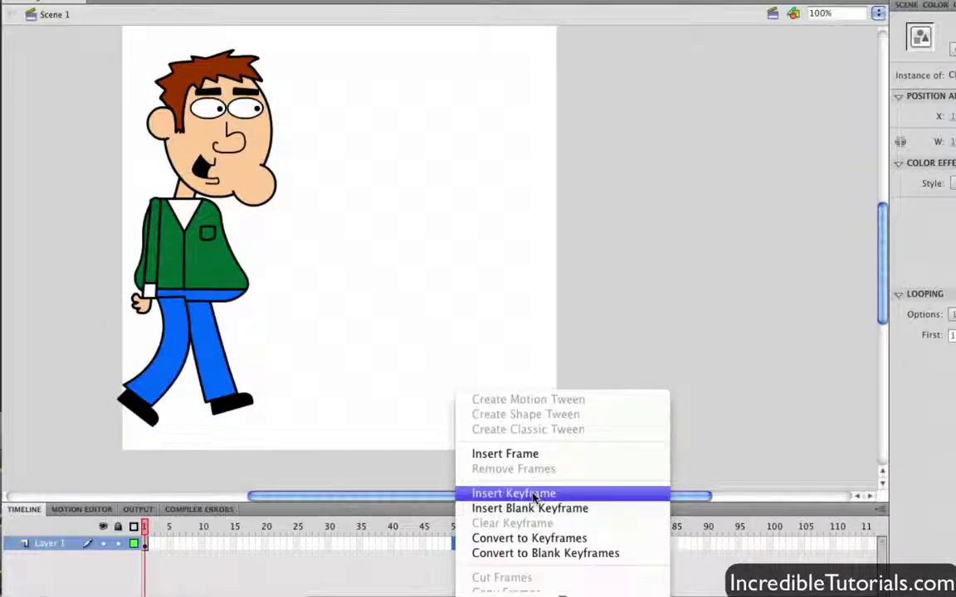
left_click(533, 494)
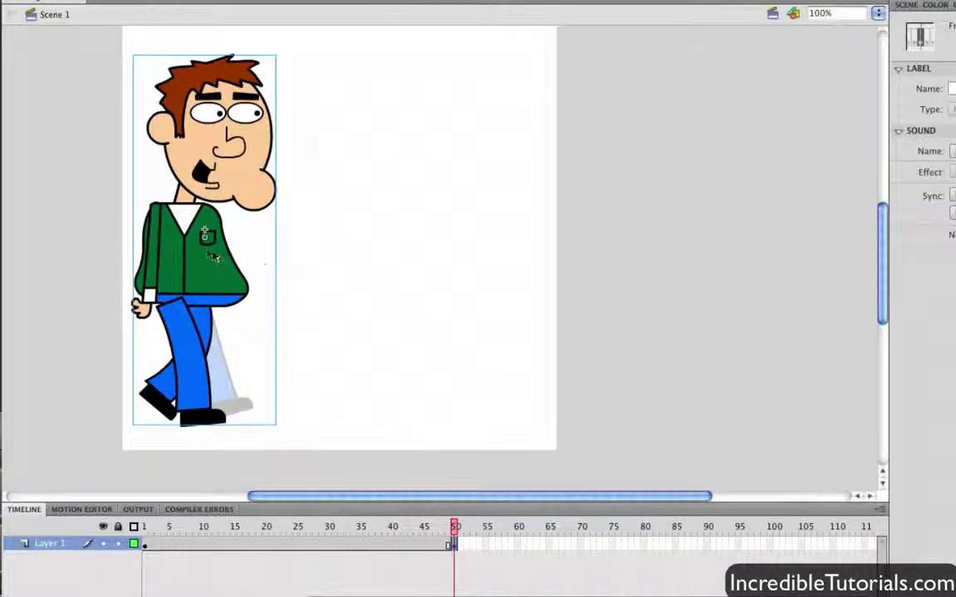
left_click_drag(215, 258, 630, 257)
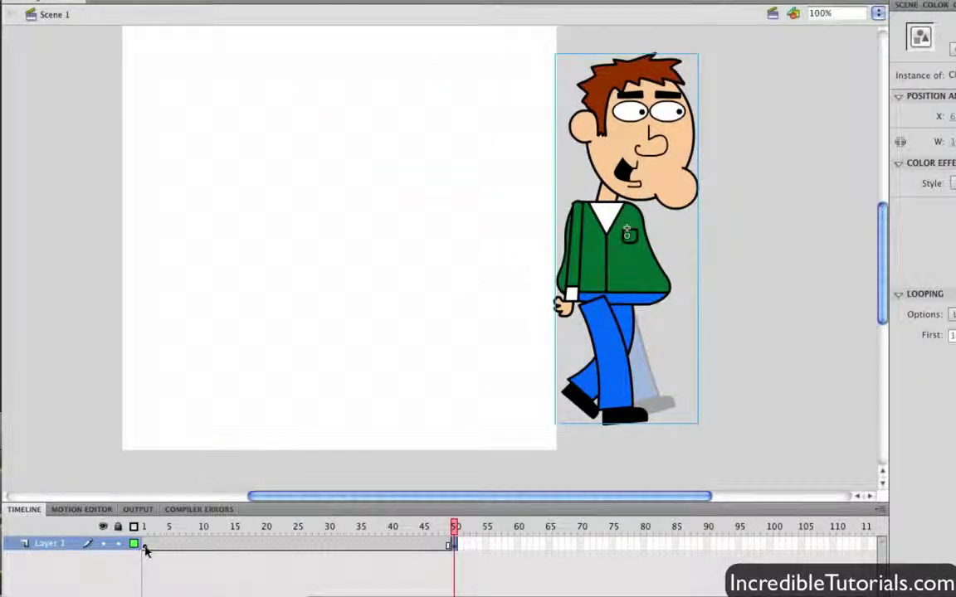
Step: Create a classic tween from frame 1 to frame 50 and play the character's walk across the stage
right_click(146, 547)
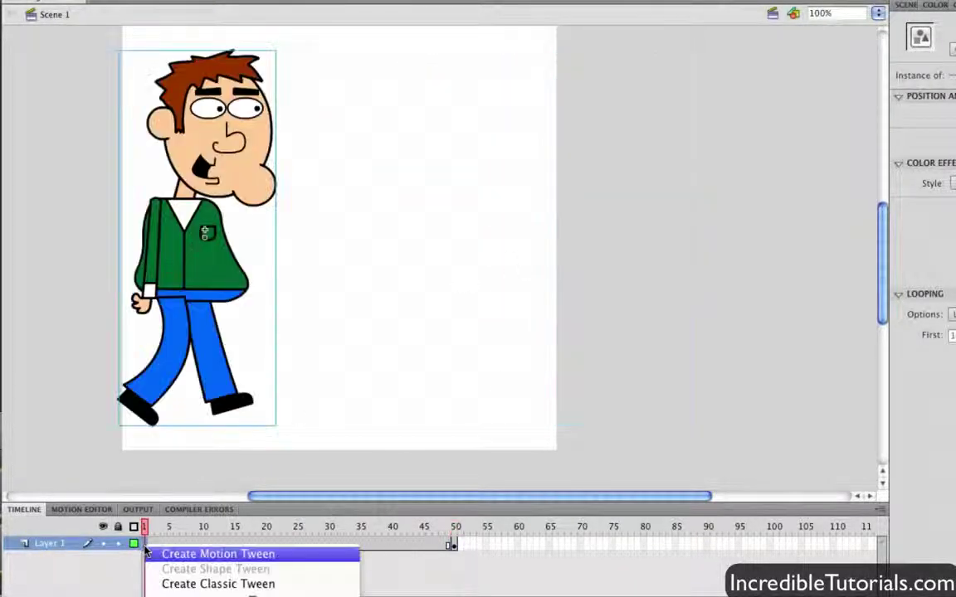
left_click(164, 585)
key("Return")
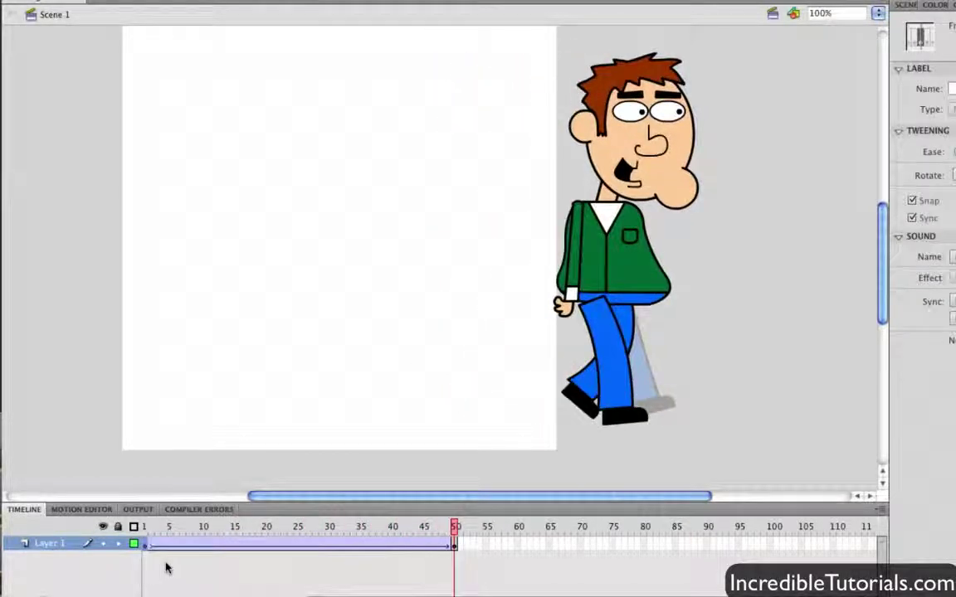
left_click(144, 545)
key("Return")
left_click(160, 563)
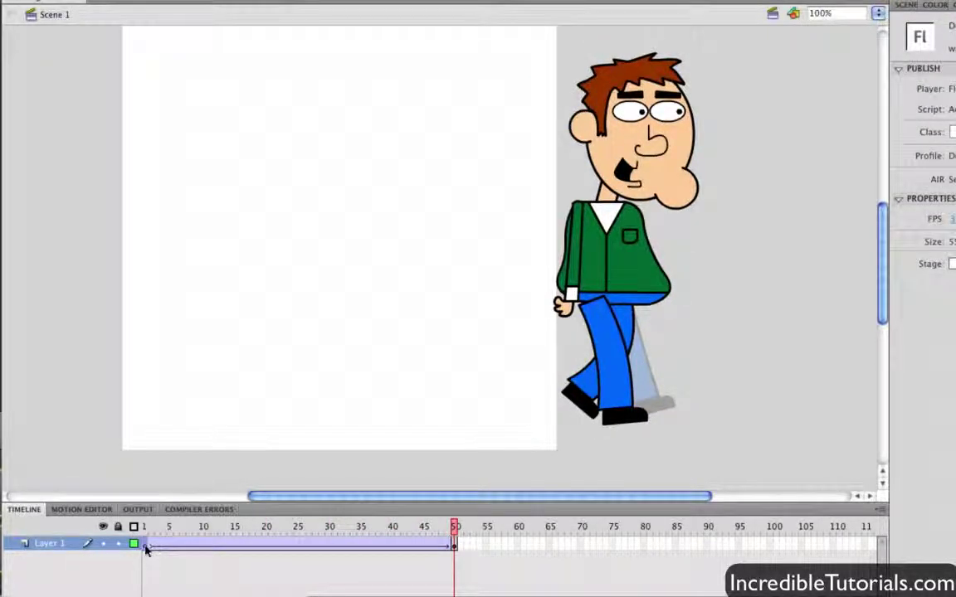
Step: From frame 1, open the nested Character Walk 2 symbol for editing in place and unlock all its layers
left_click(146, 546)
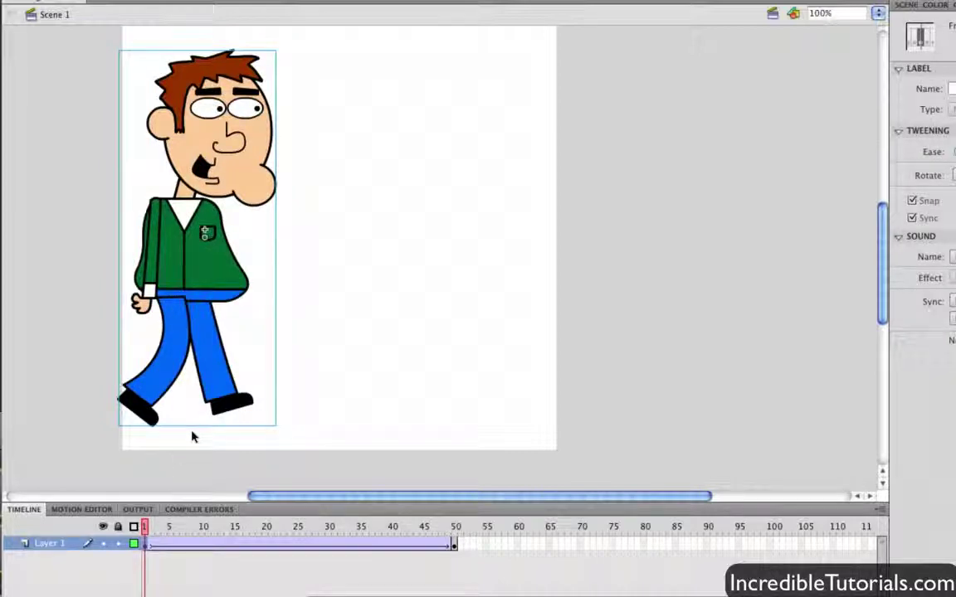
double_click(196, 258)
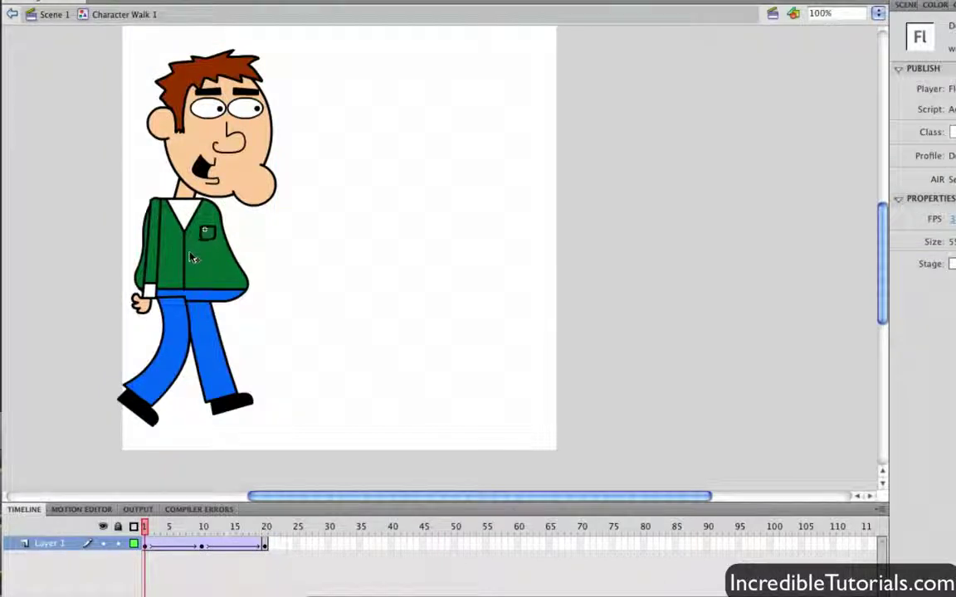
double_click(190, 257)
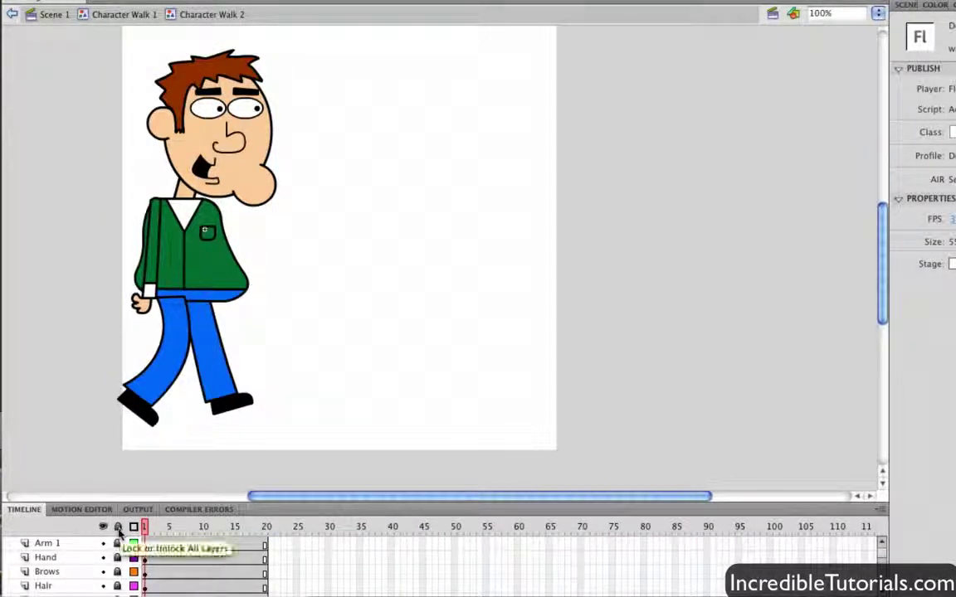
left_click(118, 529)
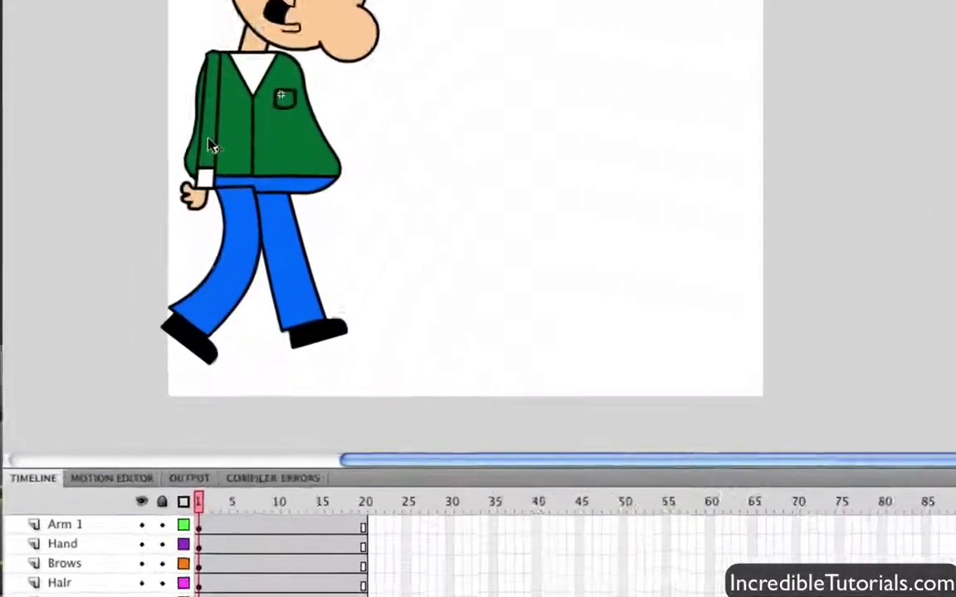
Step: Select the frame 1 artwork of the Arm 1 and Hand layers together and convert it to a Graphic symbol named Arm
left_click(156, 266)
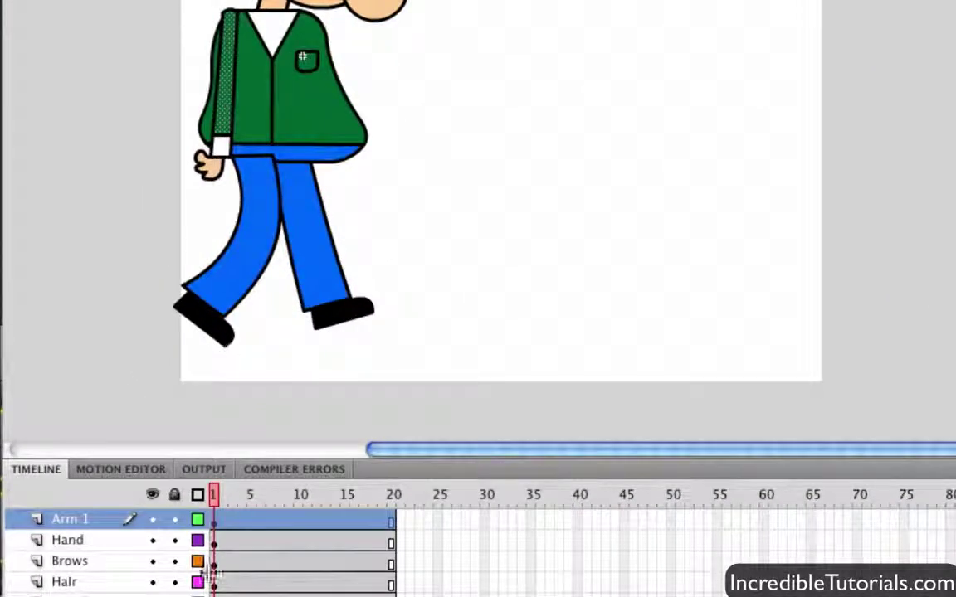
left_click(216, 523)
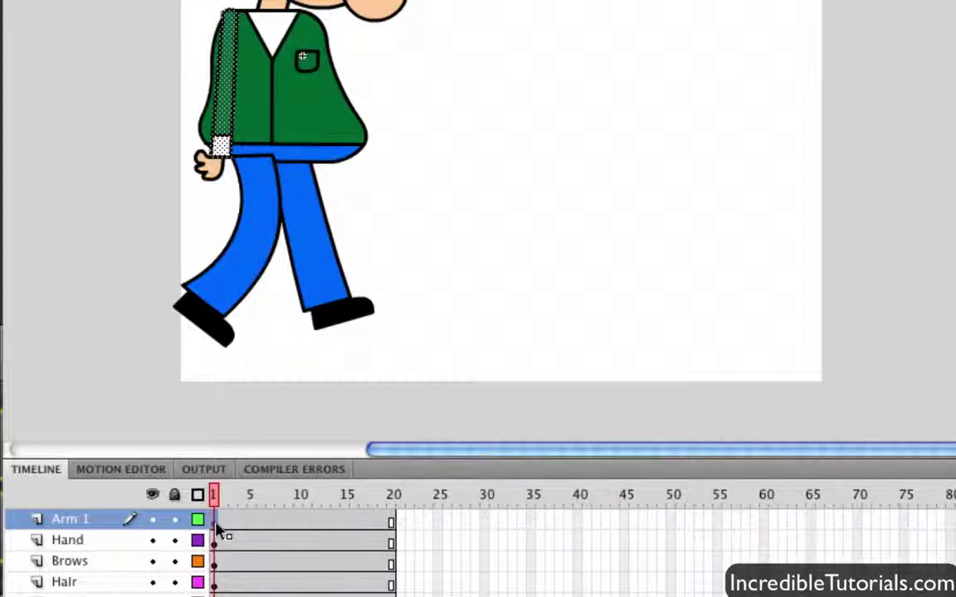
left_click(216, 539)
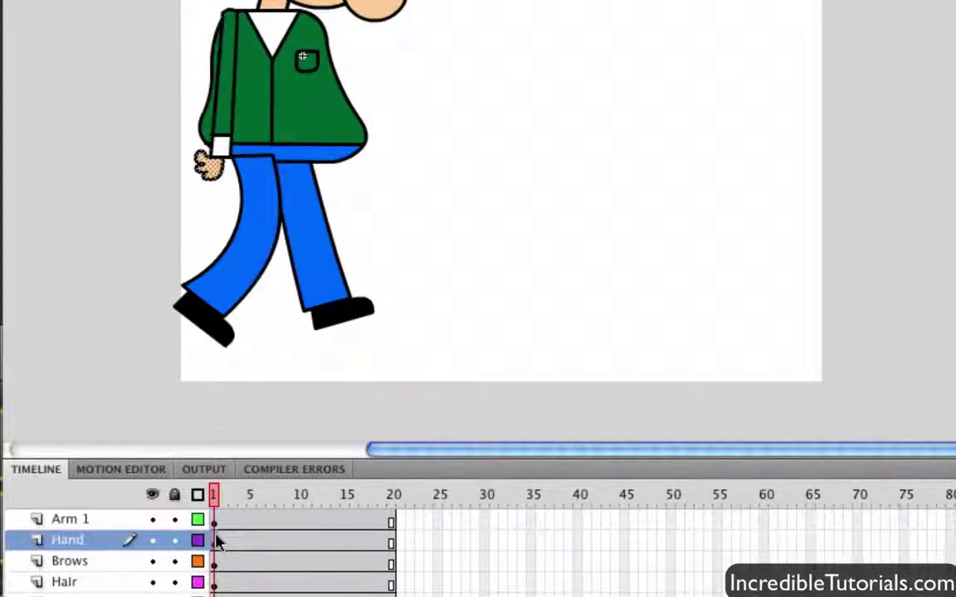
left_click(219, 525)
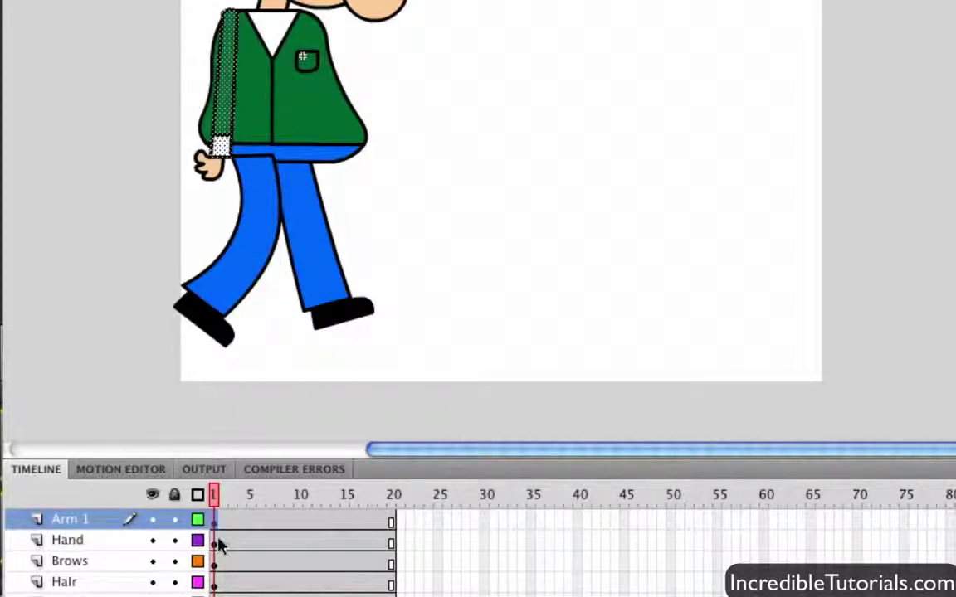
left_click(216, 545)
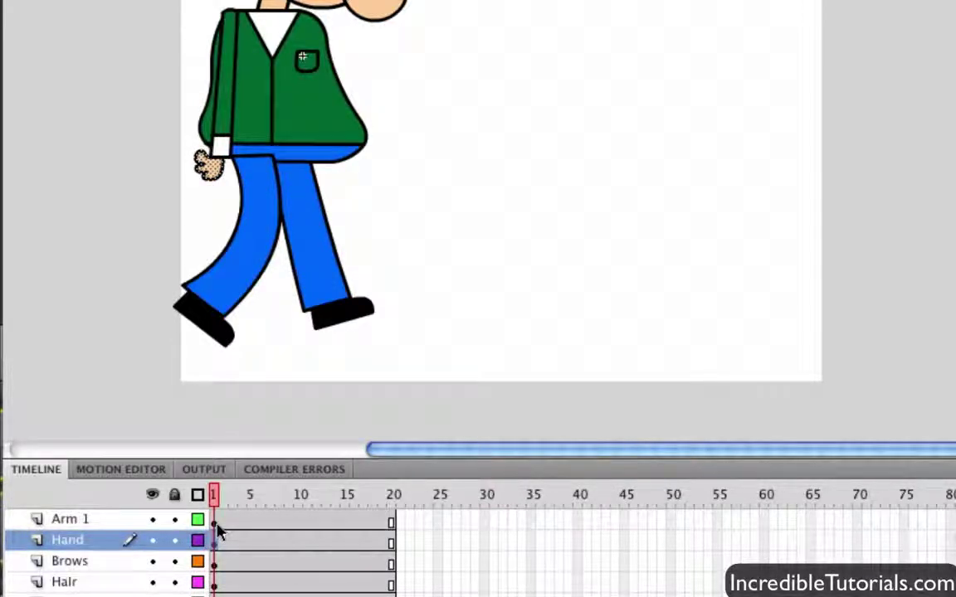
left_click(215, 522)
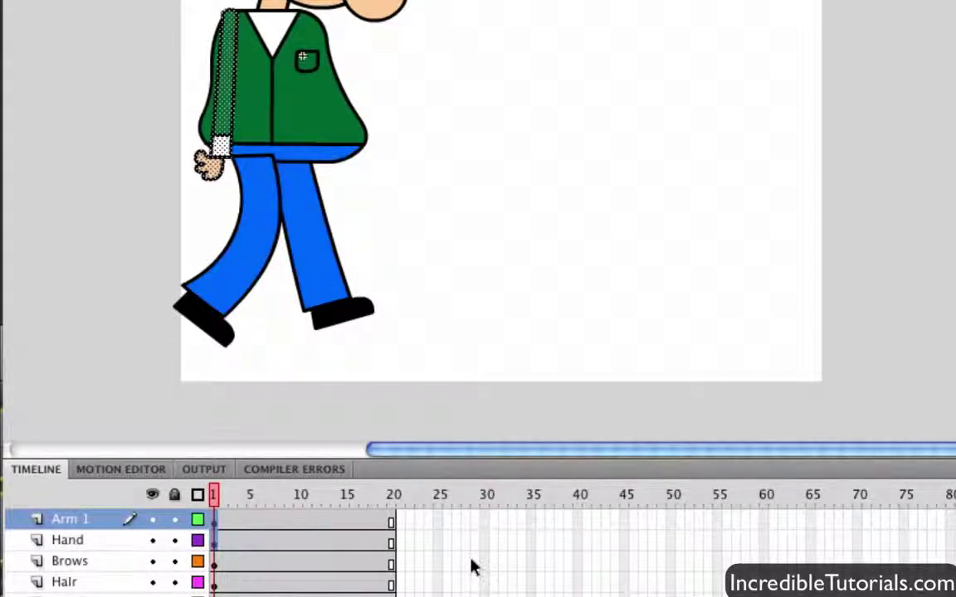
key("F8")
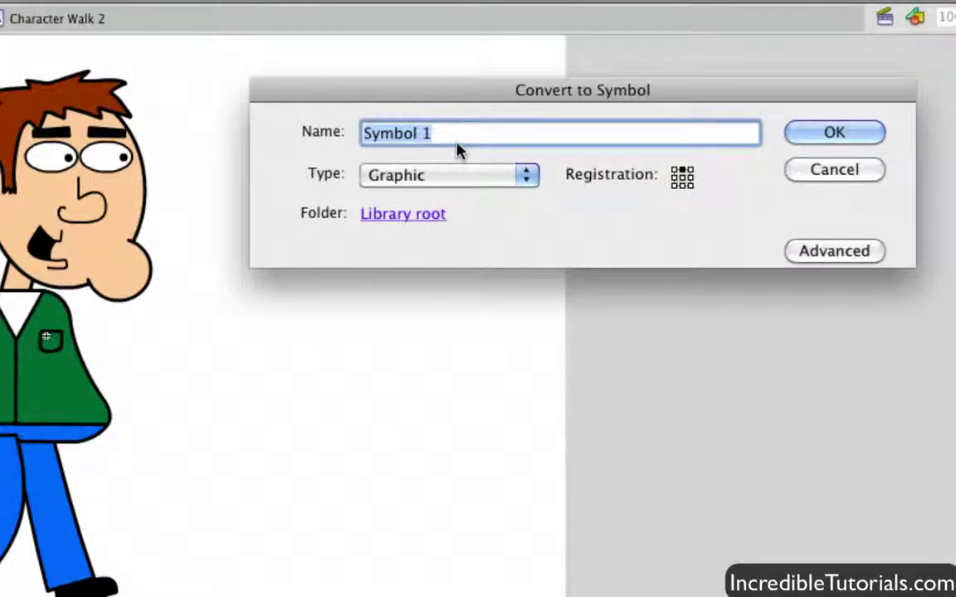
type("Arm")
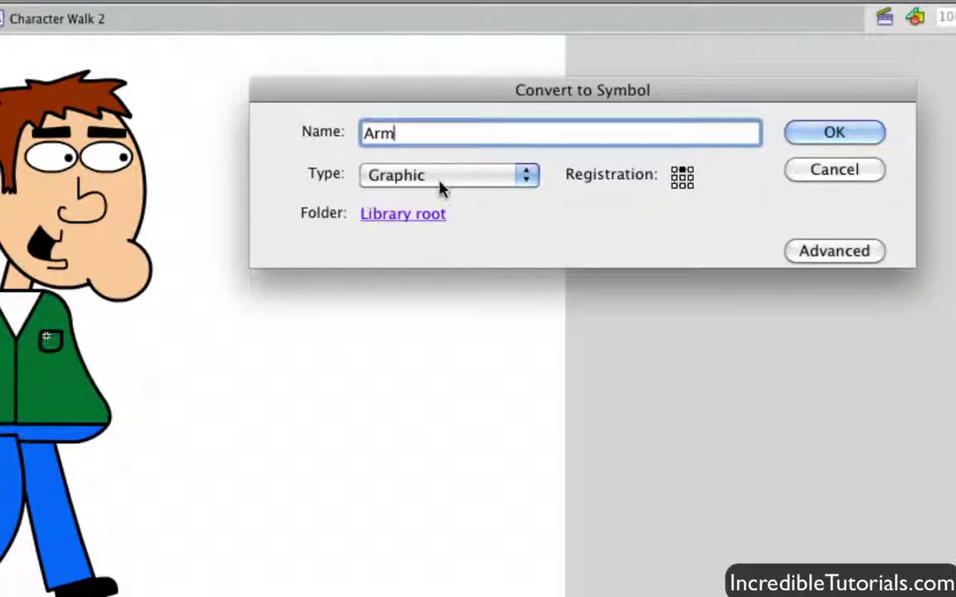
left_click(860, 139)
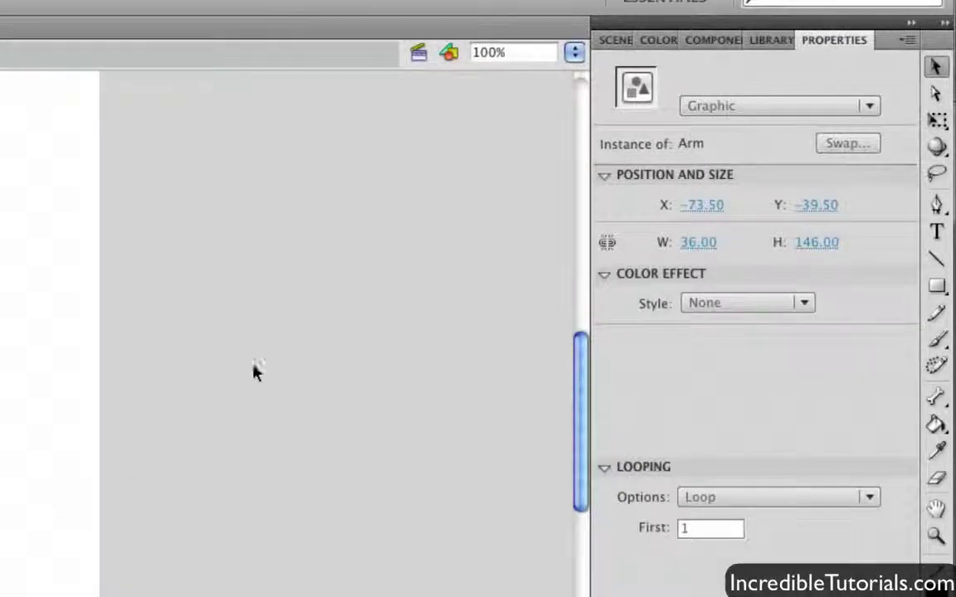
Step: Move the arm's transformation point up to the shoulder and rotate the arm slightly backward, behind the body, at frame 1
left_click(935, 122)
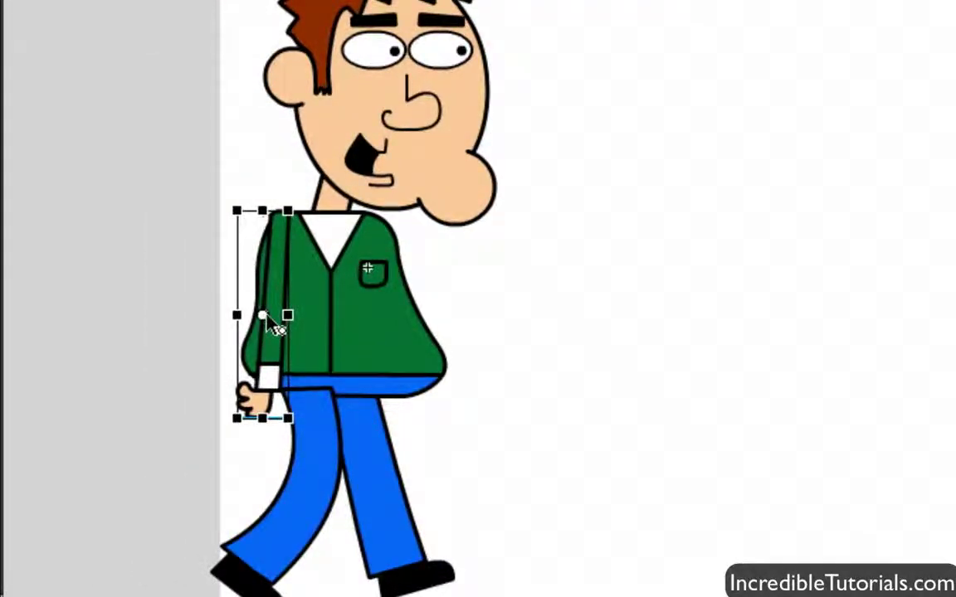
left_click_drag(262, 317, 264, 273)
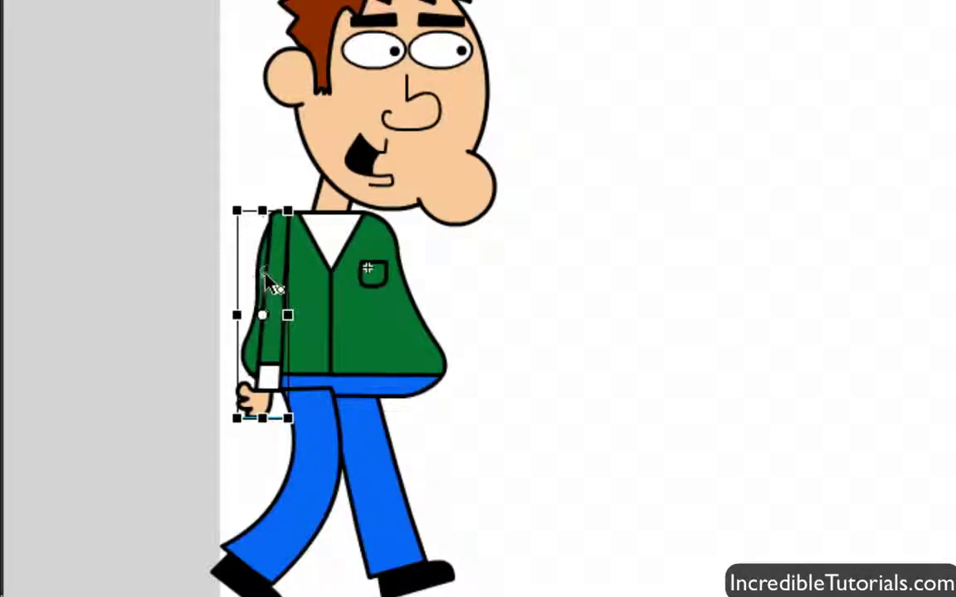
left_click_drag(280, 222, 279, 222)
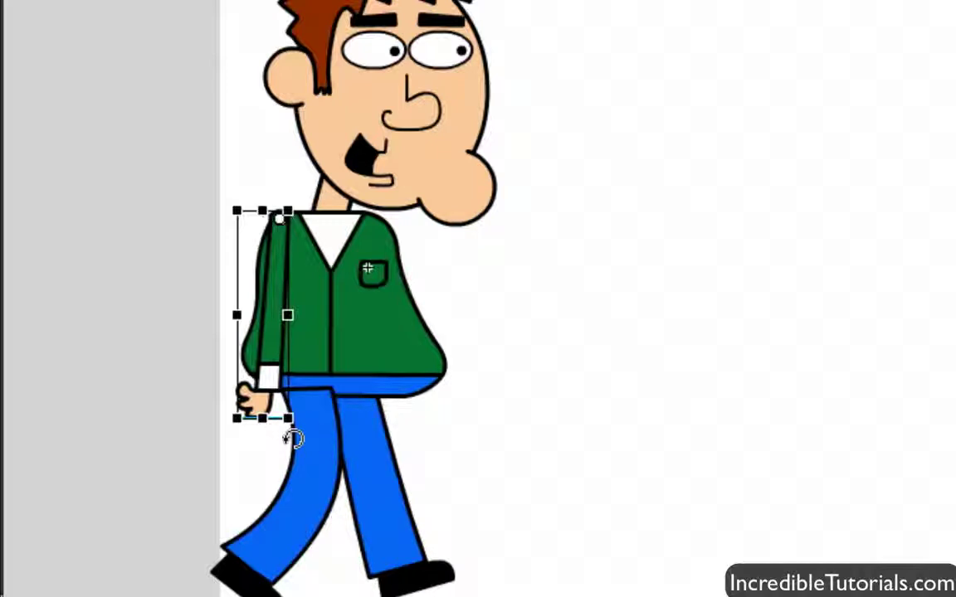
left_click_drag(292, 435, 308, 454)
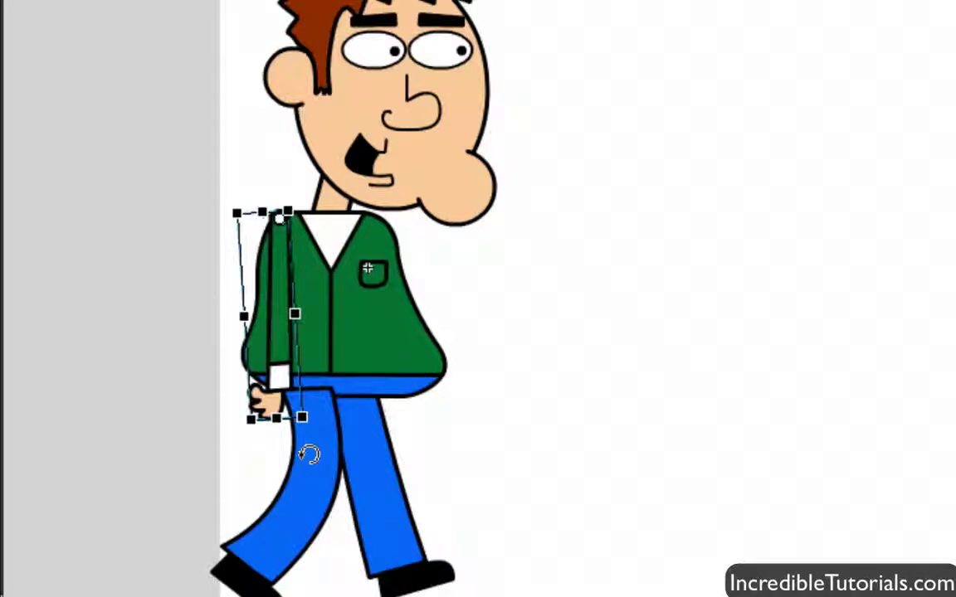
left_click_drag(309, 435, 271, 448)
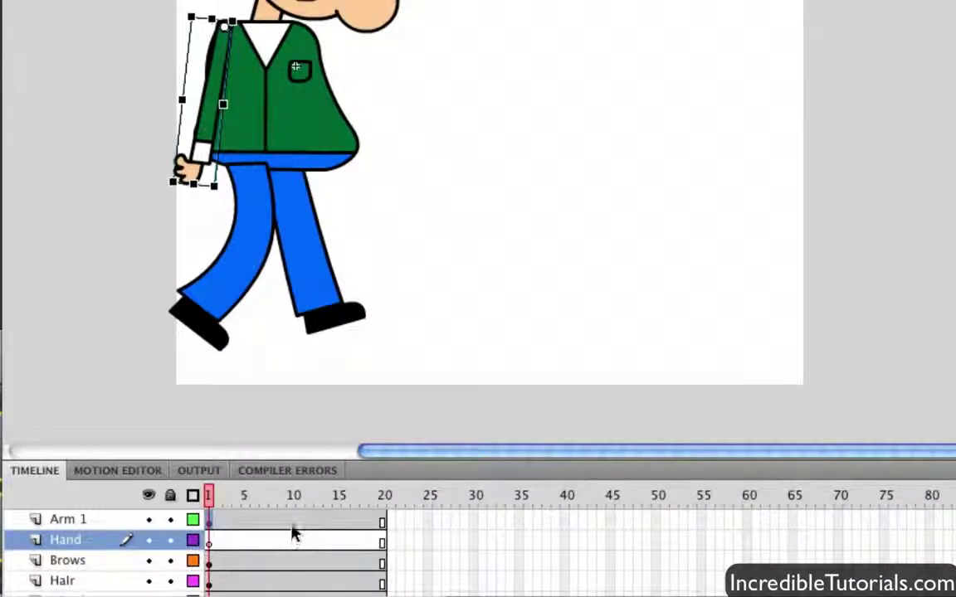
Step: Insert keyframes at frames 10 and 20 on the Arm 1 layer
right_click(292, 529)
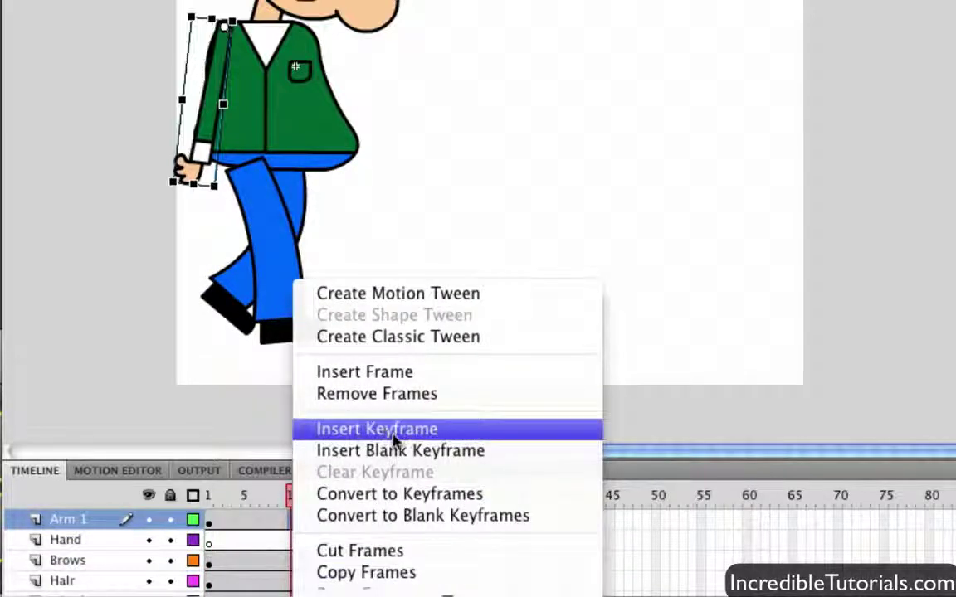
left_click(390, 433)
right_click(383, 525)
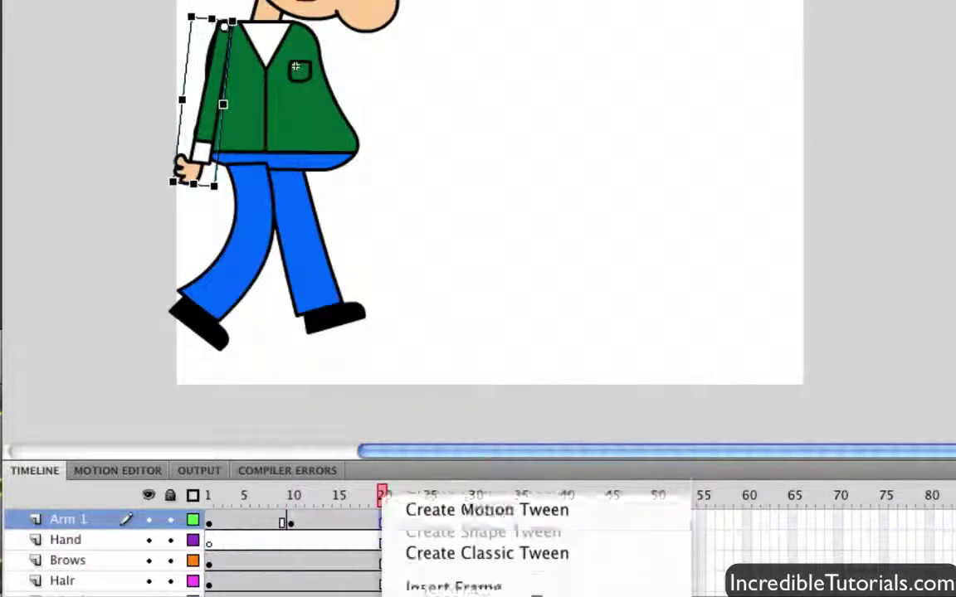
left_click(480, 455)
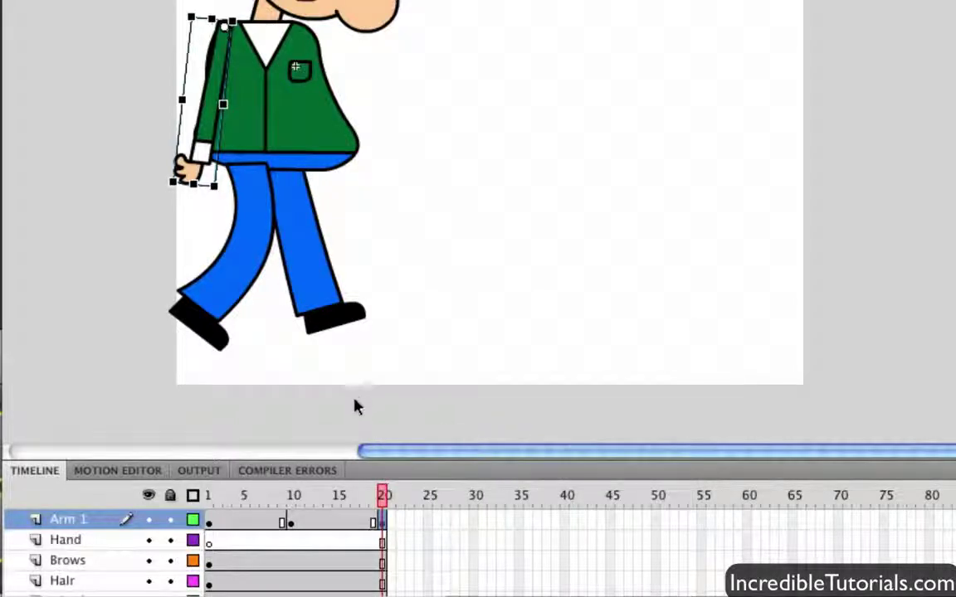
Step: Rotate the arm forward at the frame 10 keyframe, so the hand overlaps the front leg, and check it against frames 20 and 1
left_click(292, 528)
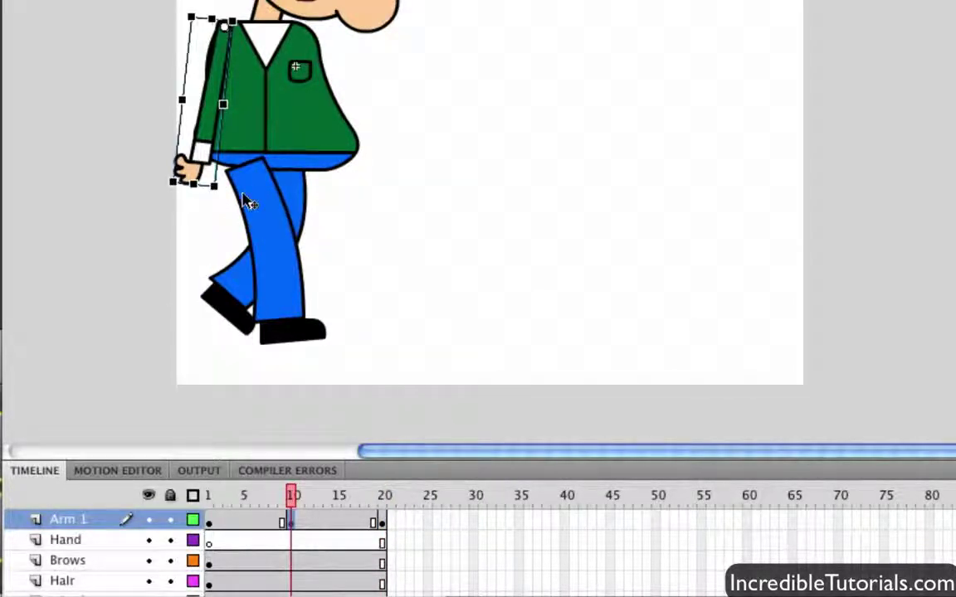
left_click_drag(220, 191, 280, 203)
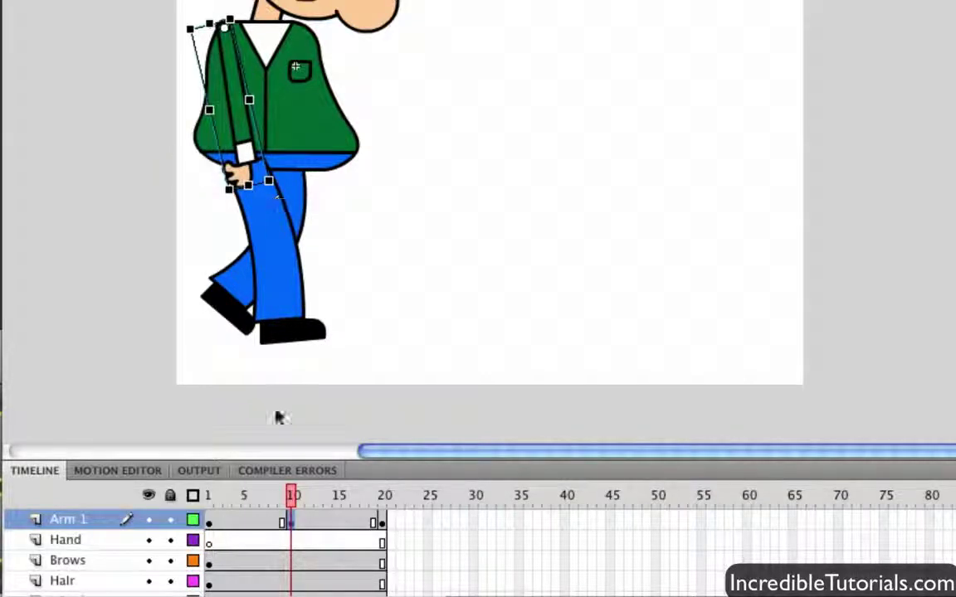
left_click(382, 523)
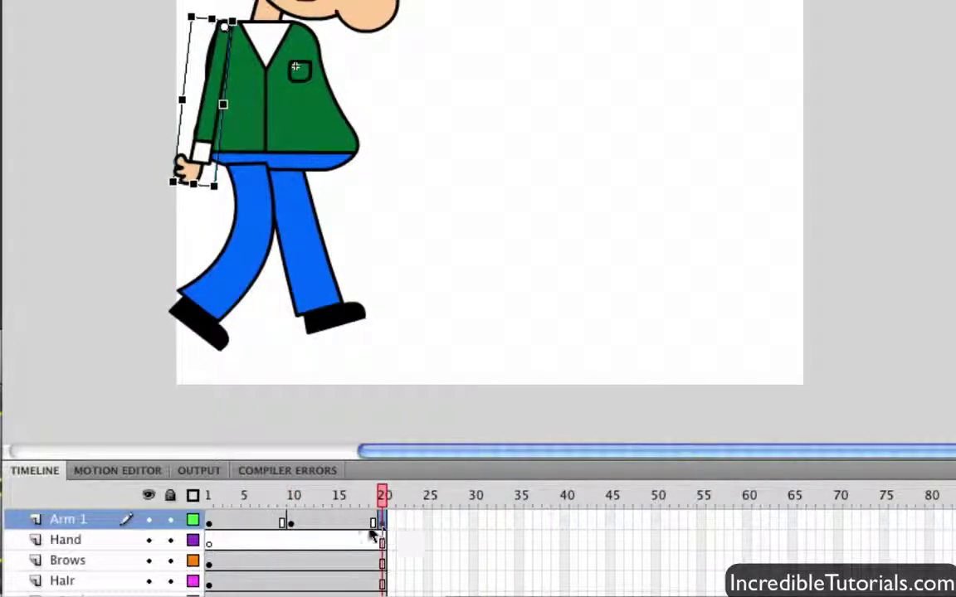
left_click(208, 524)
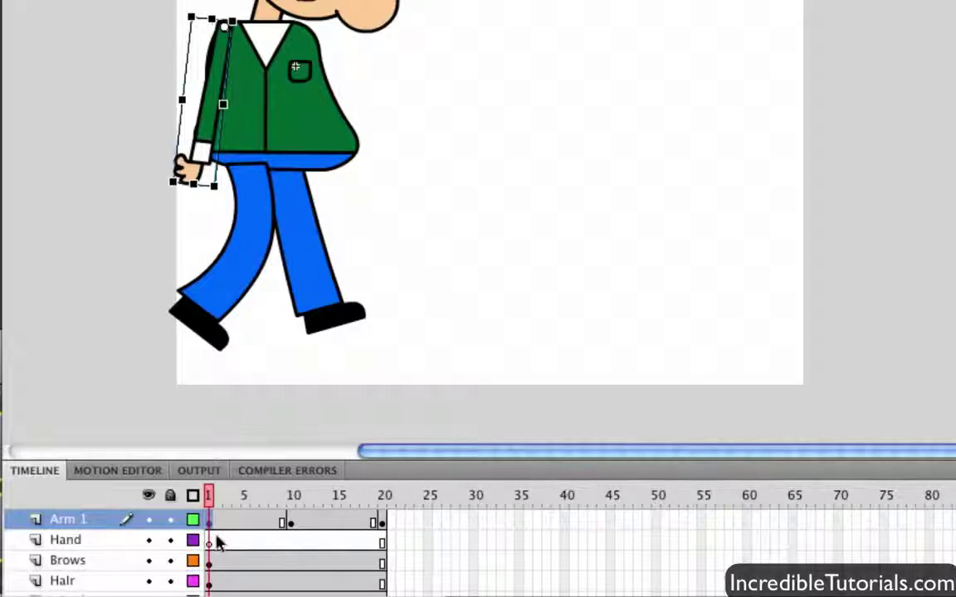
left_click(212, 541)
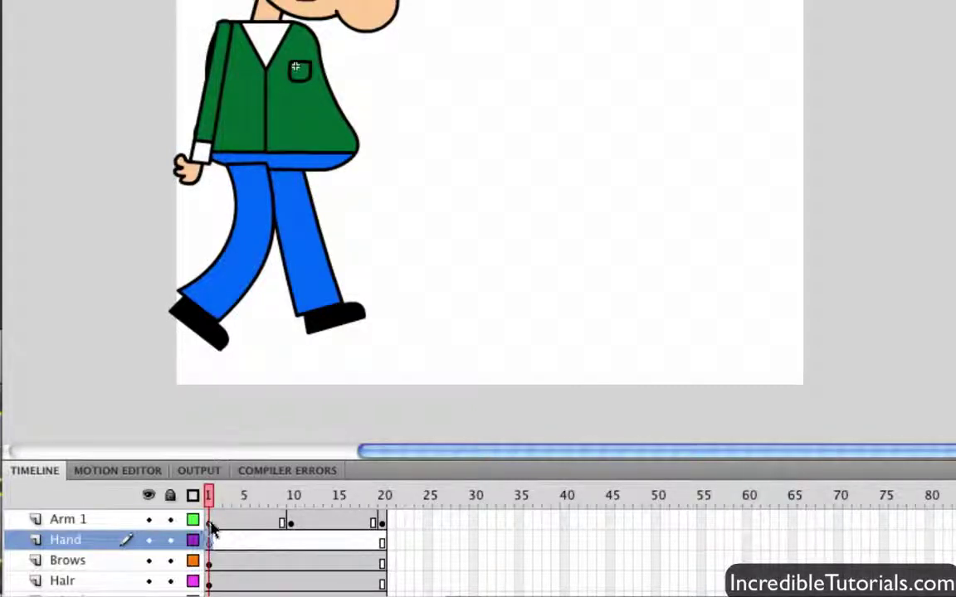
Step: Create classic tweens between the Arm 1 keyframes at frames 1, 10 and 20, and play the arm swing
left_click(211, 524)
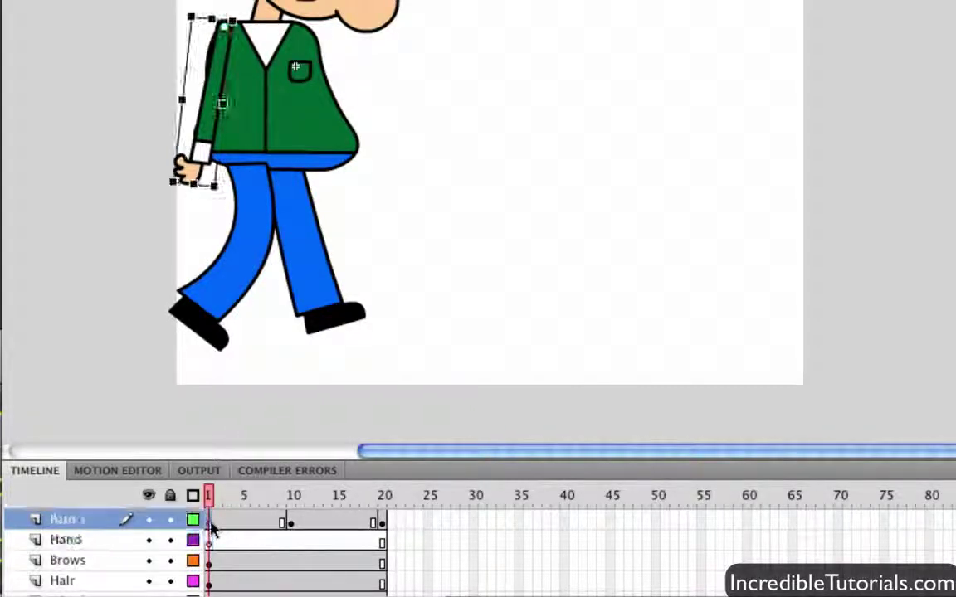
left_click(293, 524)
right_click(292, 524)
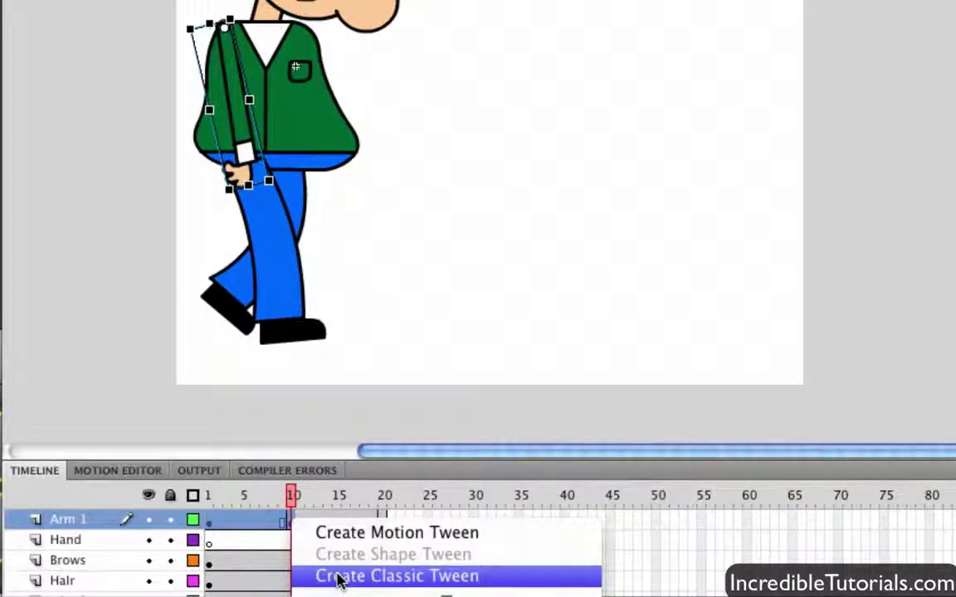
left_click(340, 579)
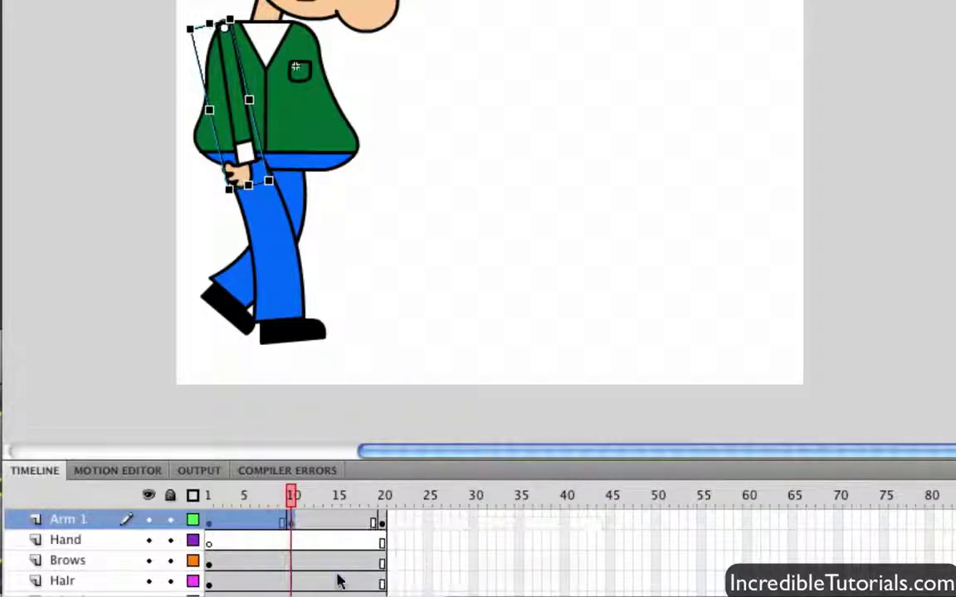
left_click(209, 545)
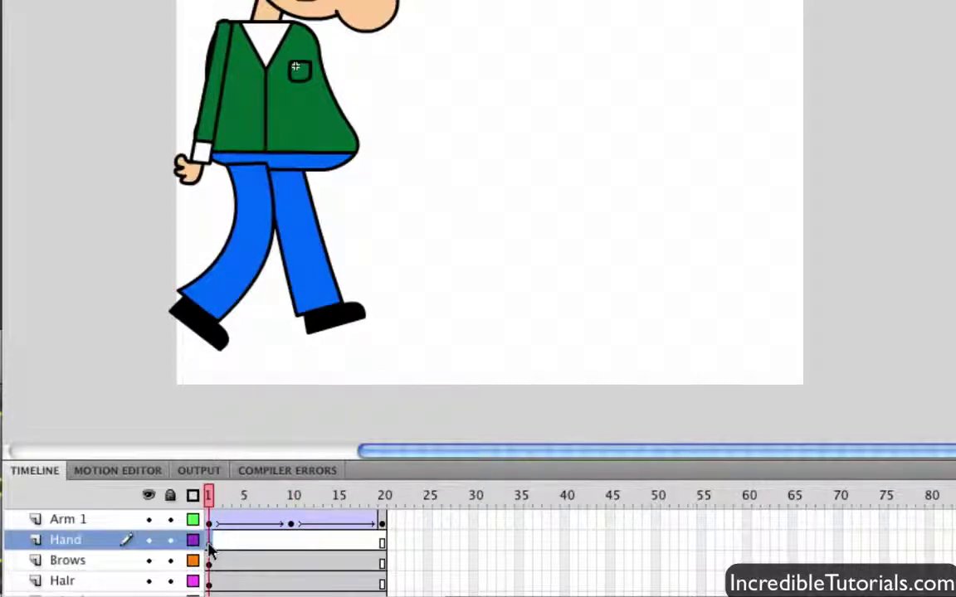
key("Return")
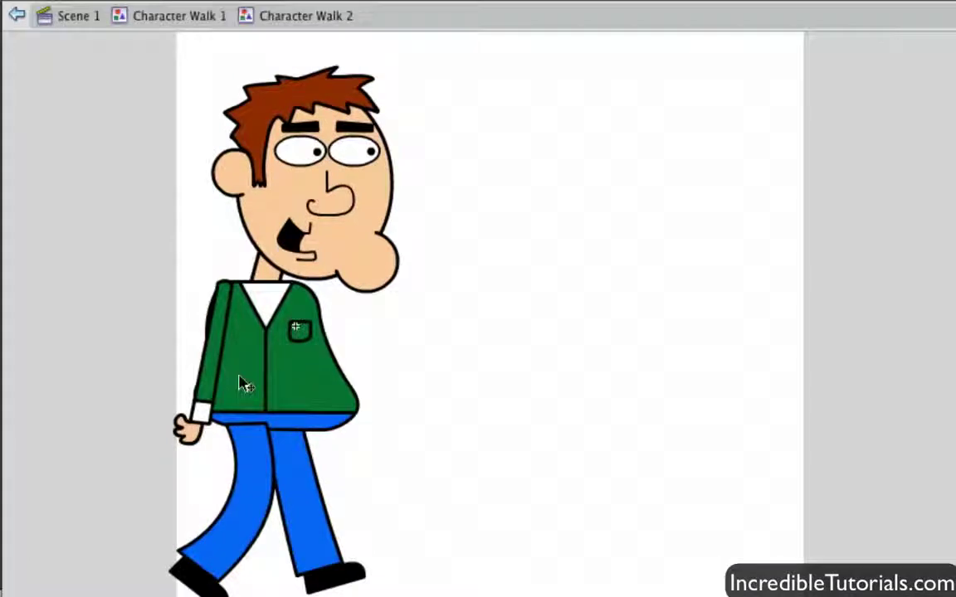
Step: Return to Scene 1, play the character's walk from frame 1 and preview it by testing the scene
left_click(73, 22)
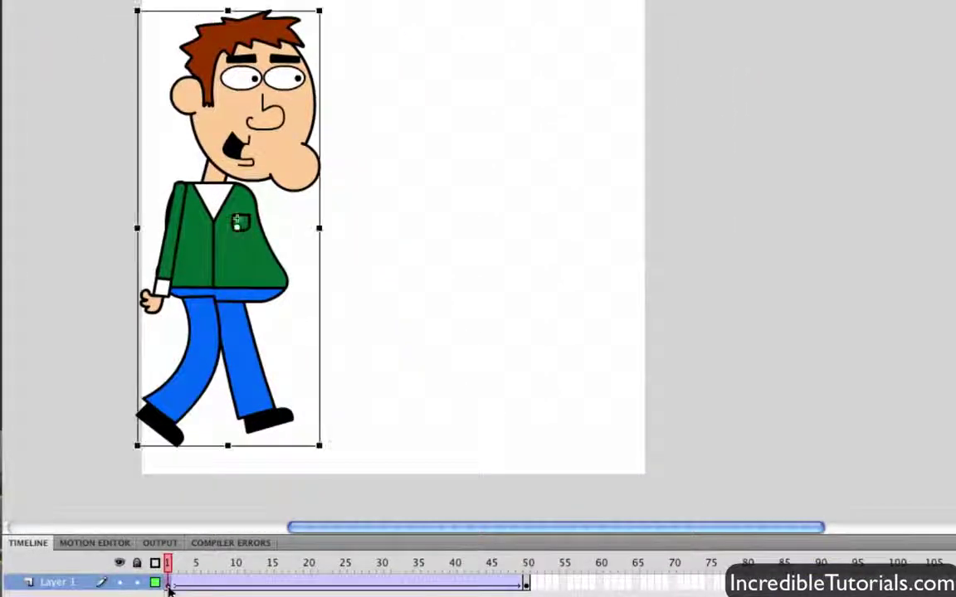
key("Return")
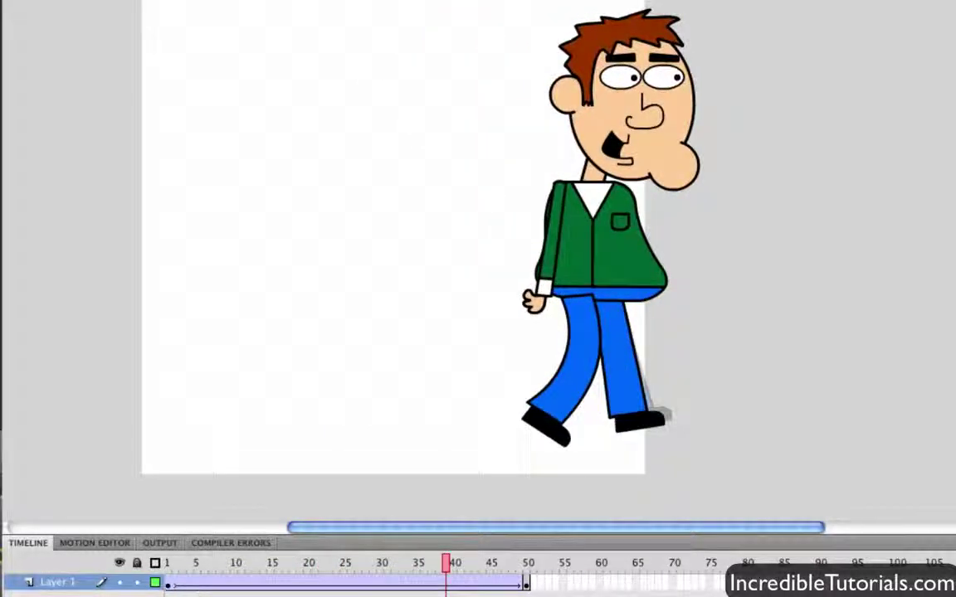
left_click(166, 580)
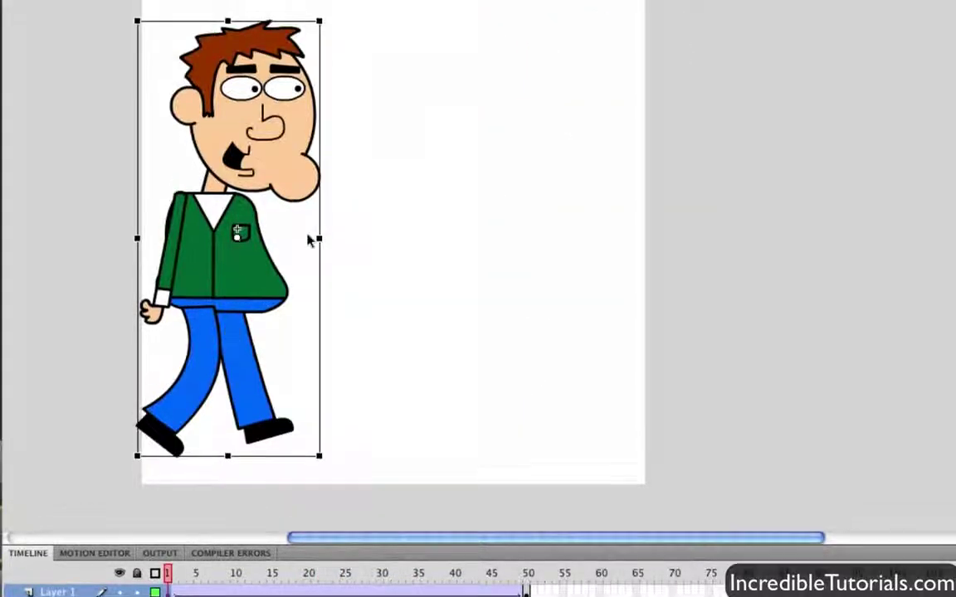
left_click(489, 9)
left_click(532, 161)
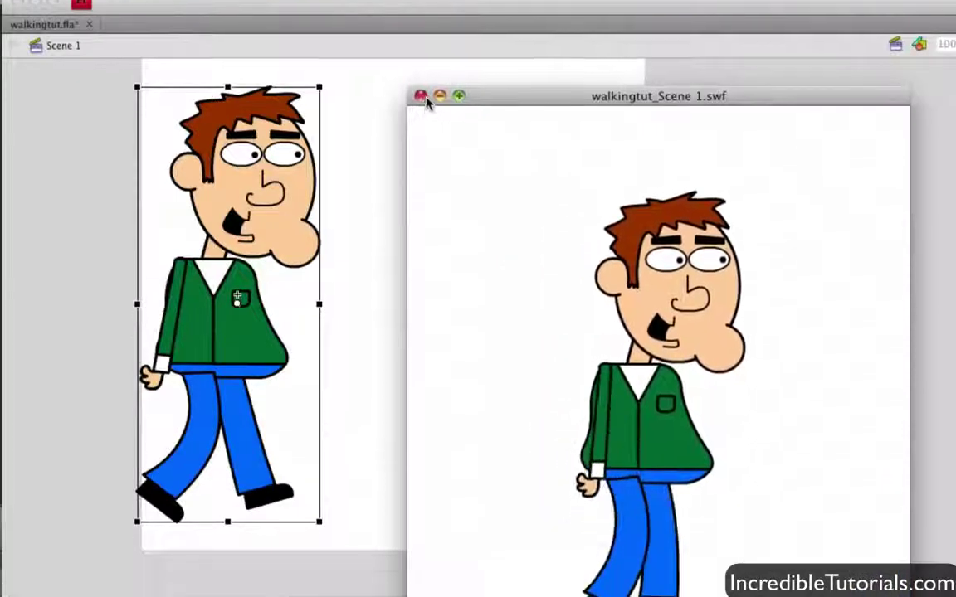
Step: Close the preview and extend the character's walk tween by moving its end keyframe to frame 80 on Layer 1
left_click(420, 133)
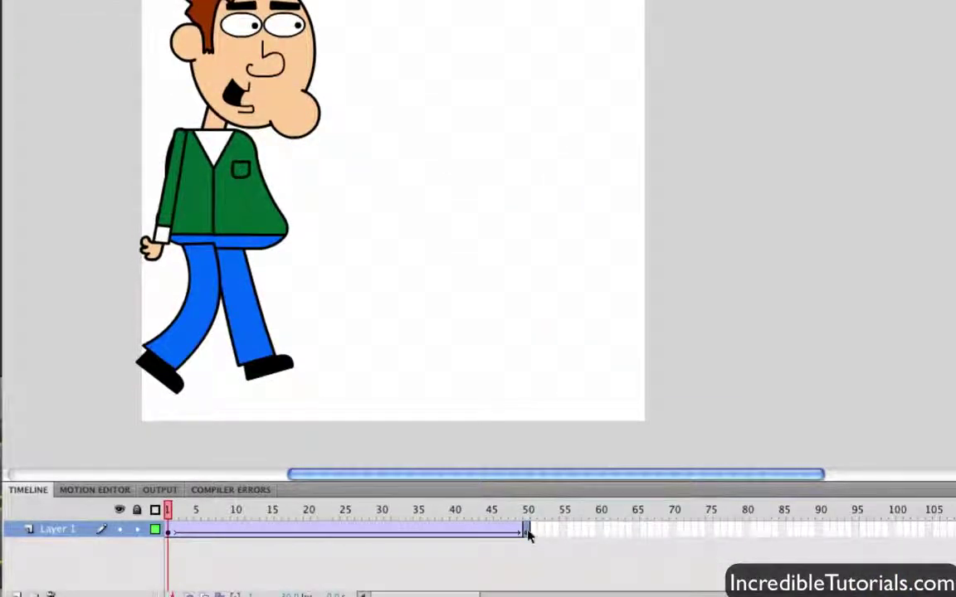
left_click(527, 531)
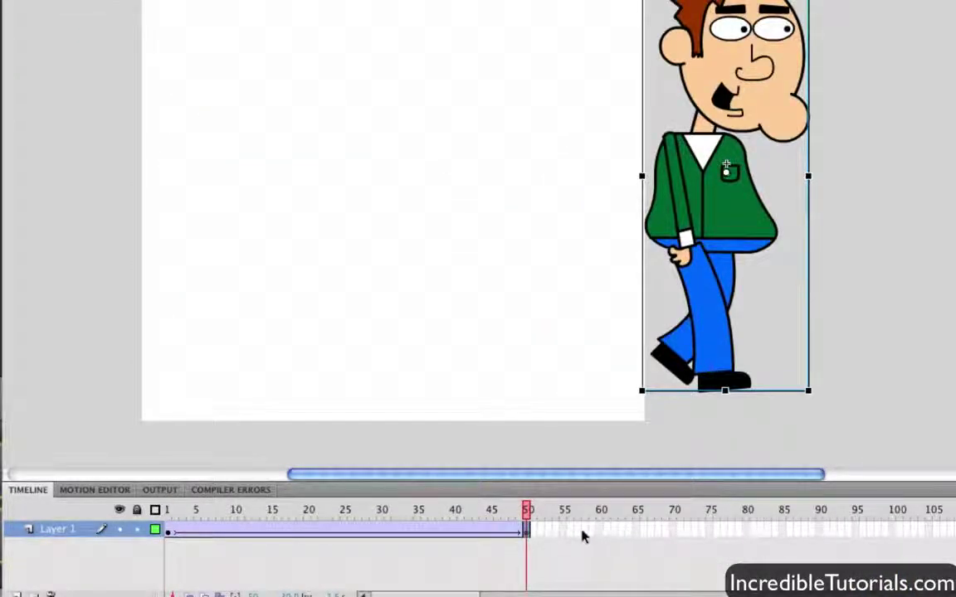
left_click(744, 530)
key("F5")
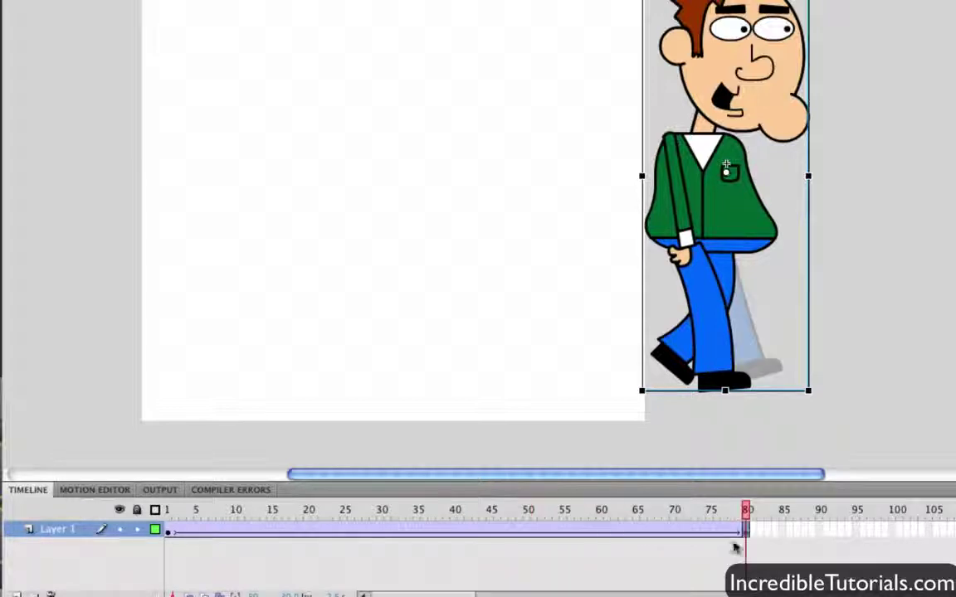
Step: Preview the slower walk across the stage by testing the scene, and close the preview
left_click(486, 11)
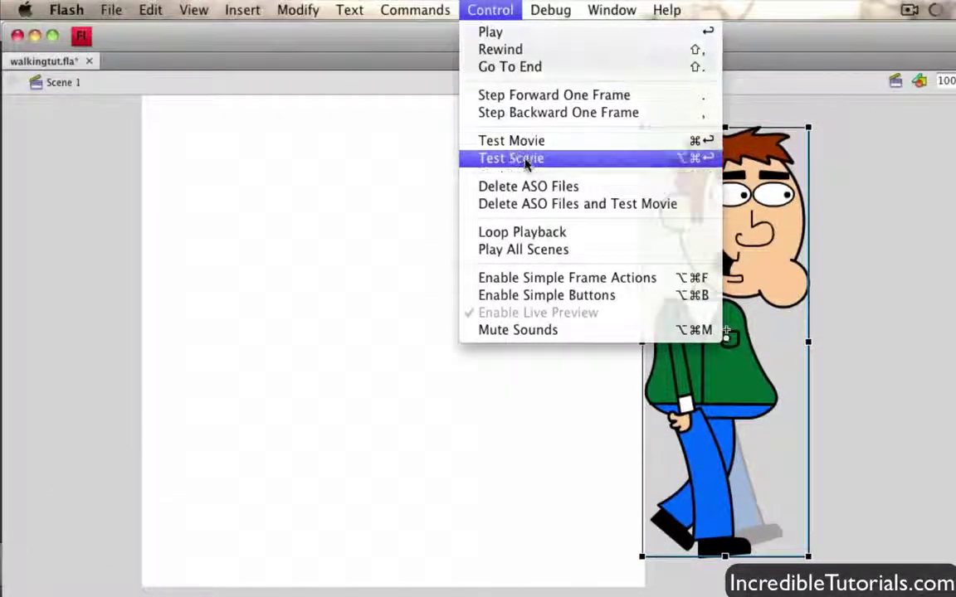
left_click(511, 156)
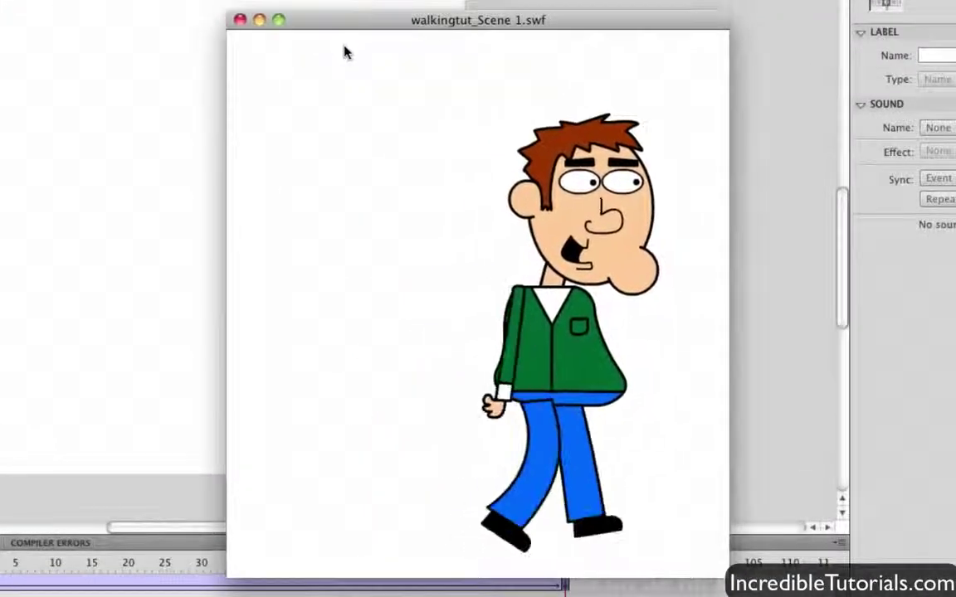
left_click(239, 18)
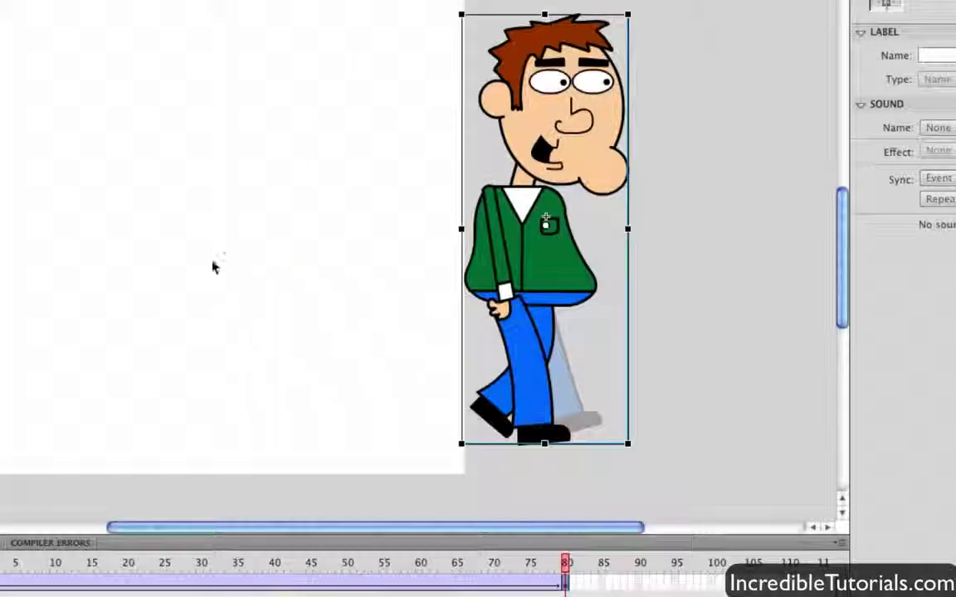
Step: Return to frame 1 and open the nested walking character symbols down to the front leg's armature layer
left_click(162, 579)
left_click(127, 580)
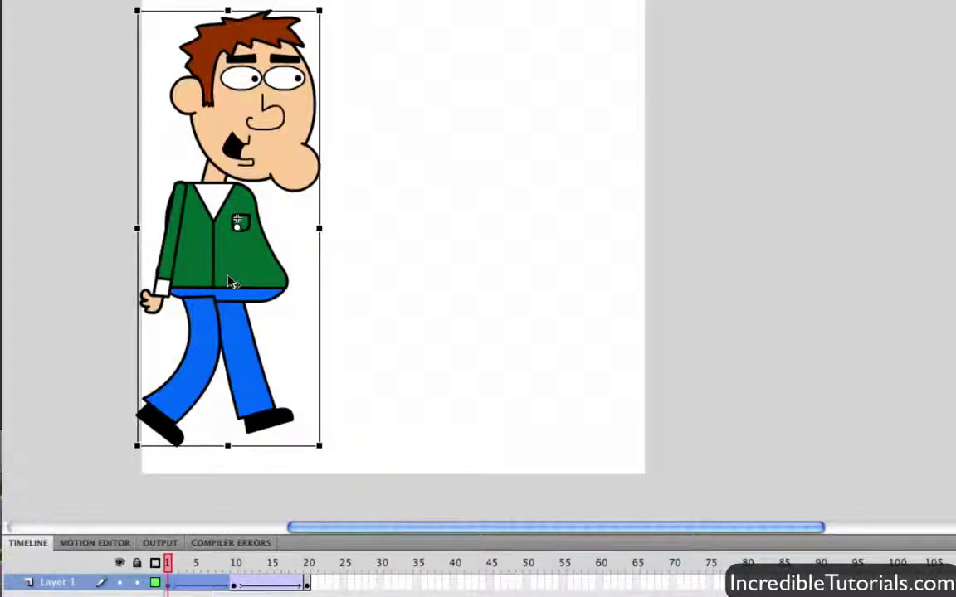
left_click(195, 358)
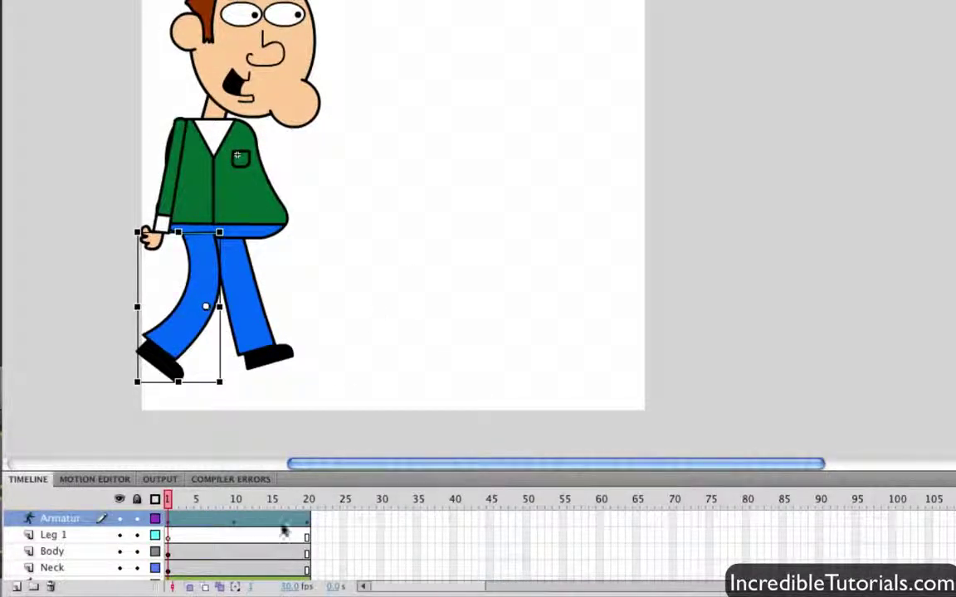
Step: Convert the front leg's armature layer to frame-by-frame animation
left_click(216, 536)
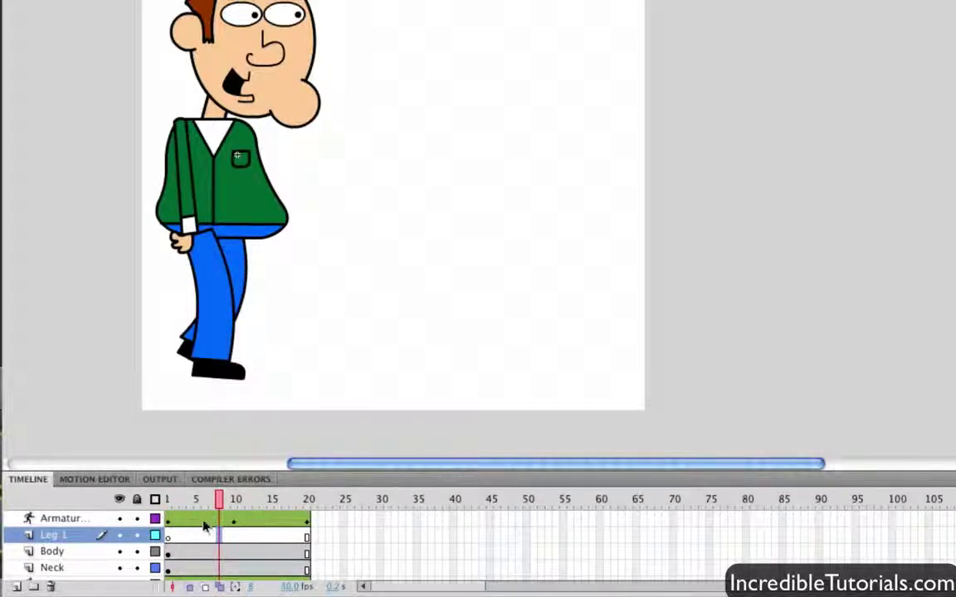
left_click(204, 520)
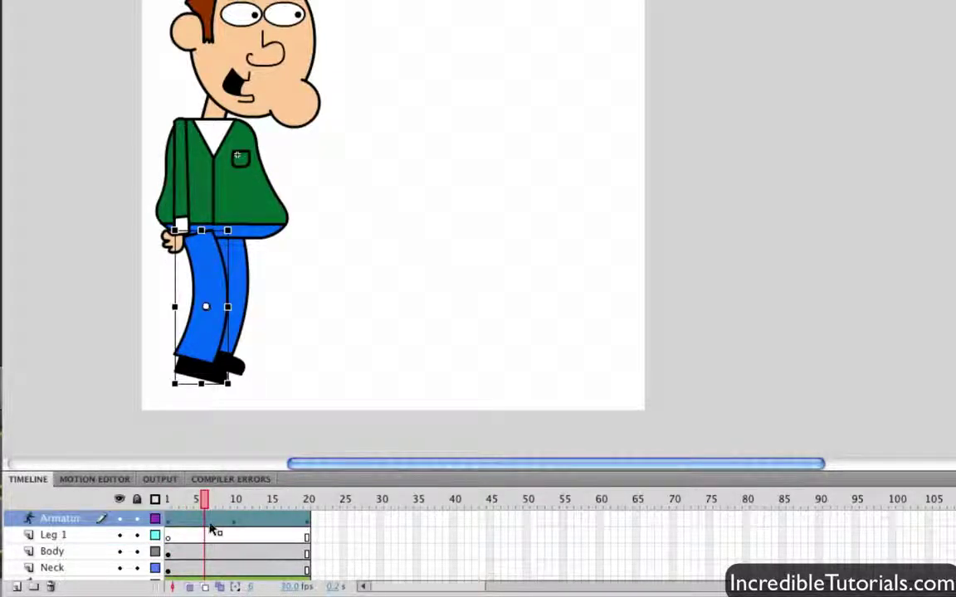
right_click(211, 525)
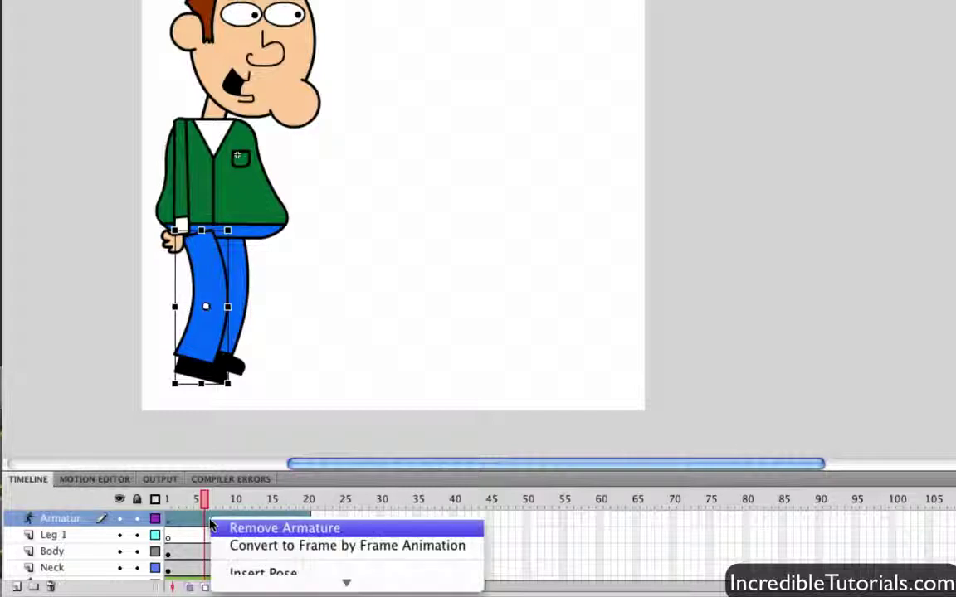
left_click(251, 546)
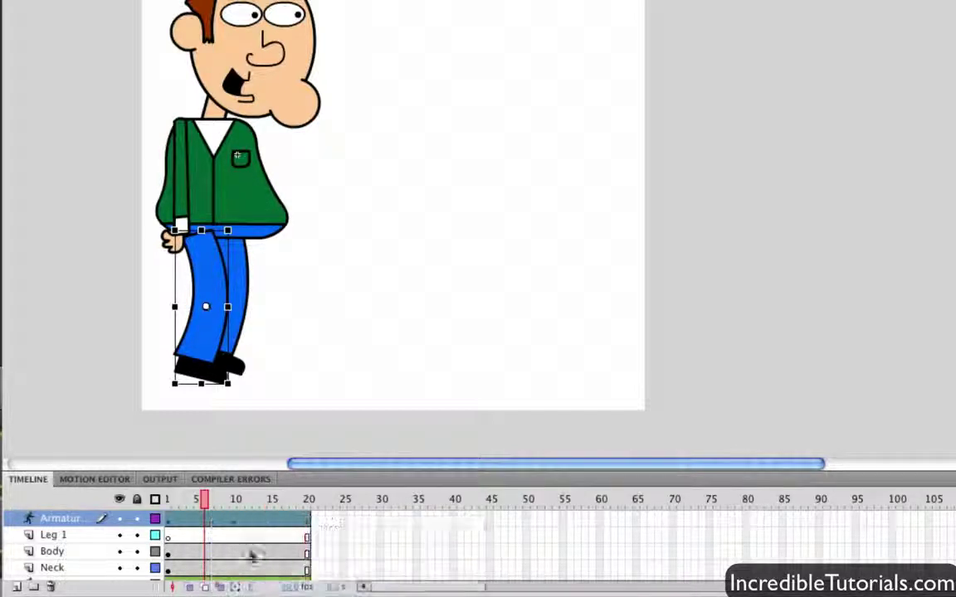
Step: Play the leg animation and check its individual keyframes around frames 1 to 5
key("Return")
left_click(398, 386)
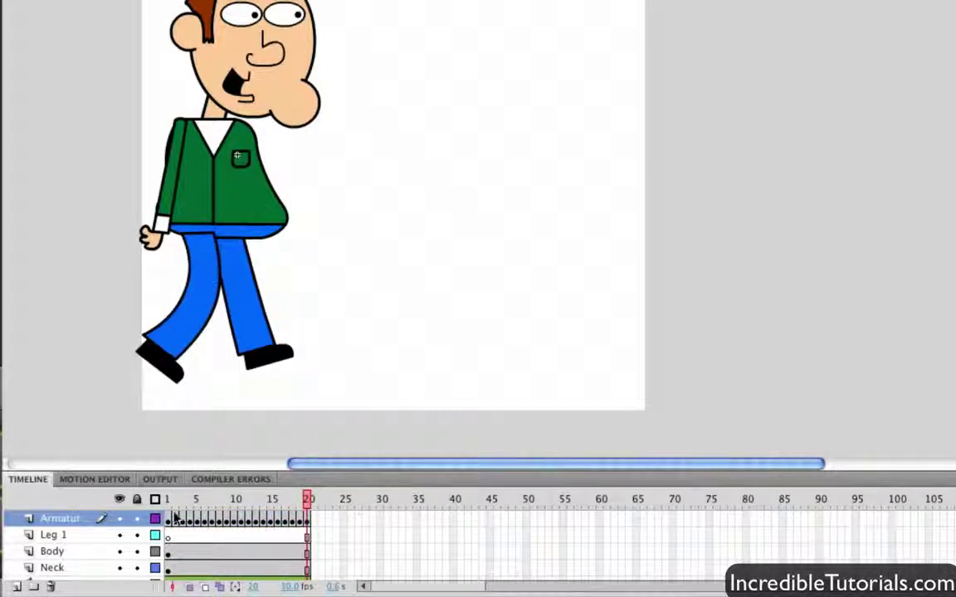
left_click_drag(168, 529, 197, 530)
left_click(399, 369)
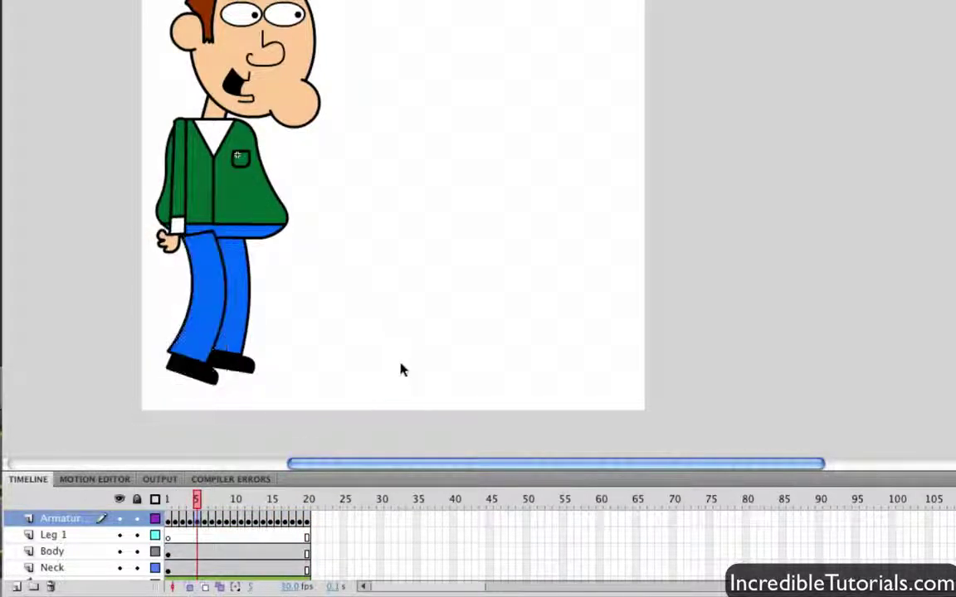
Step: Delete the outline across the top of the front leg at frame 1, so the leg blends into the trousers
left_click(165, 535)
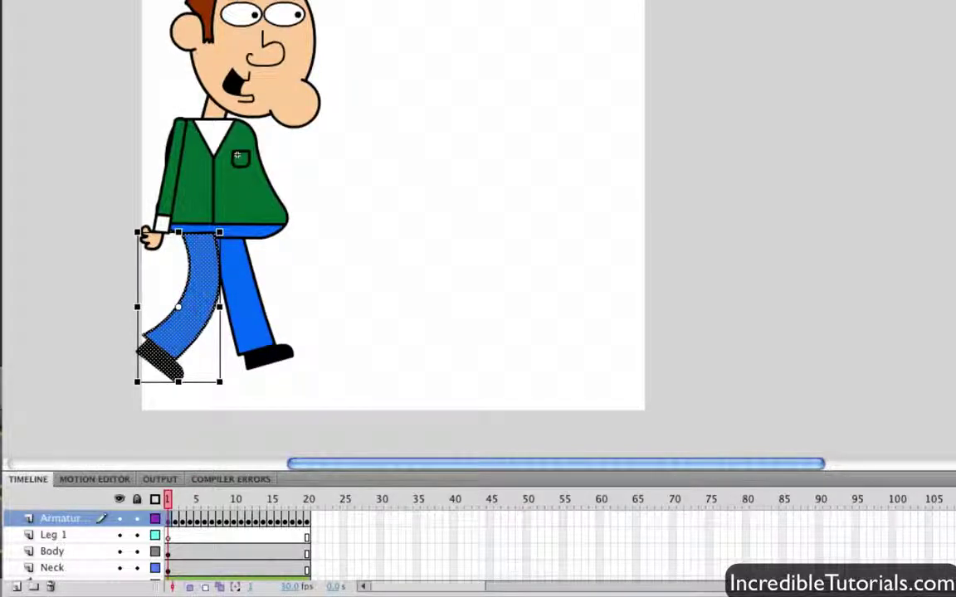
key("v")
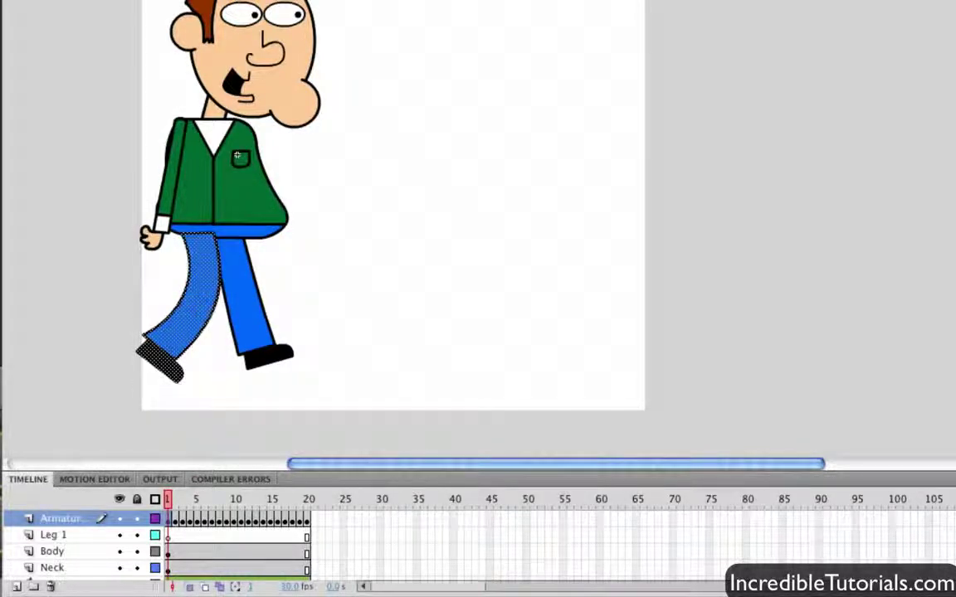
left_click(259, 239)
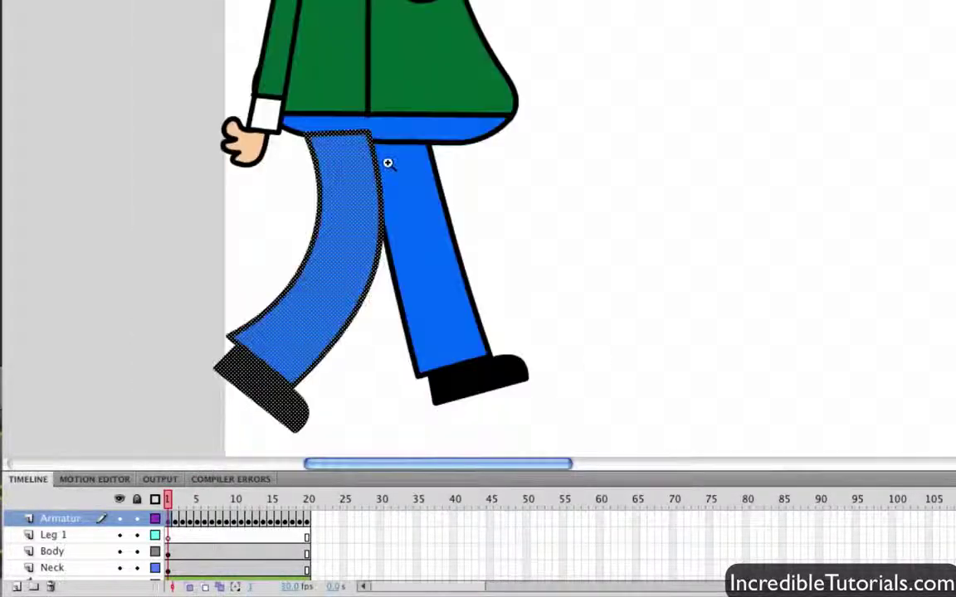
left_click(349, 150)
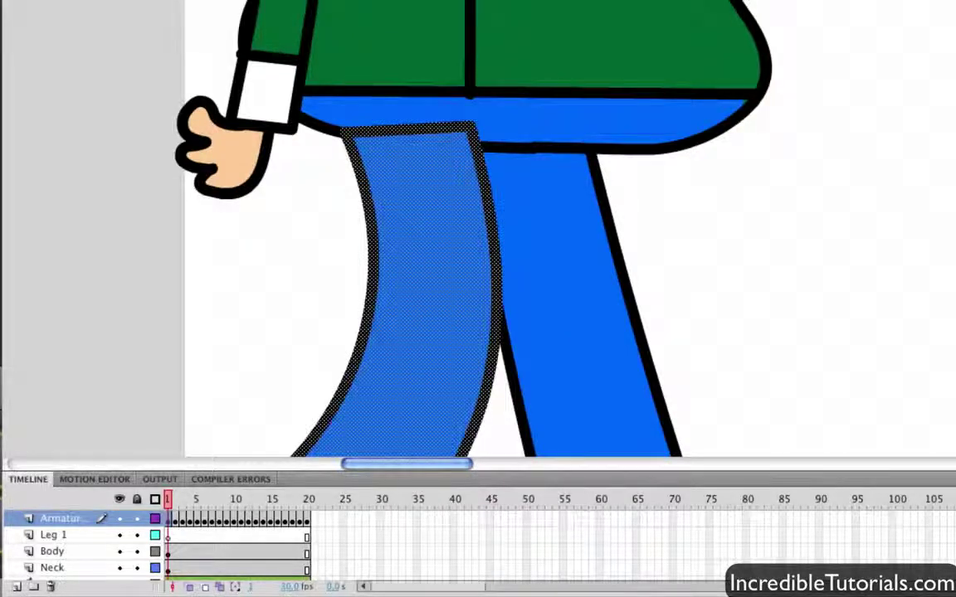
left_click(817, 88)
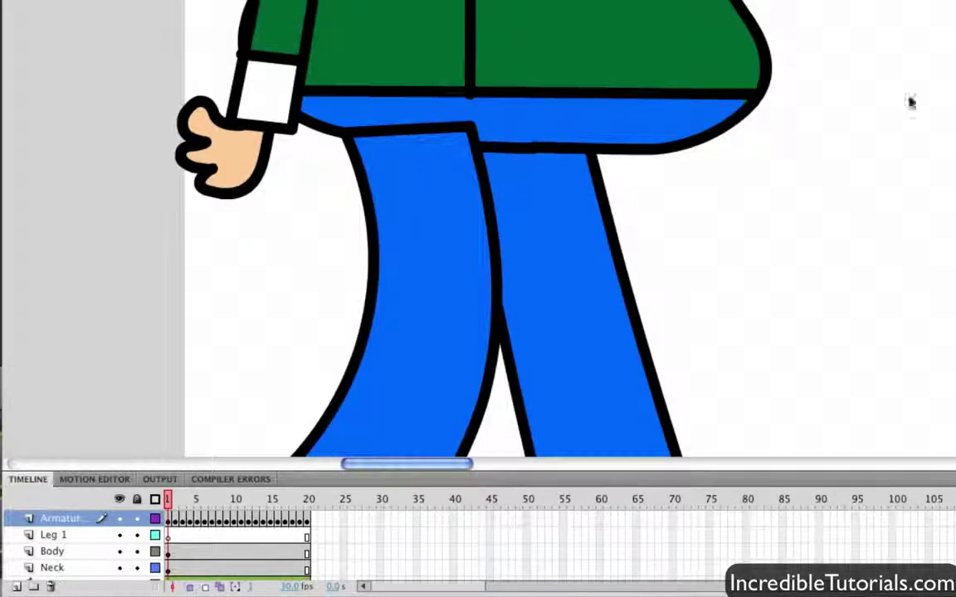
left_click(432, 132)
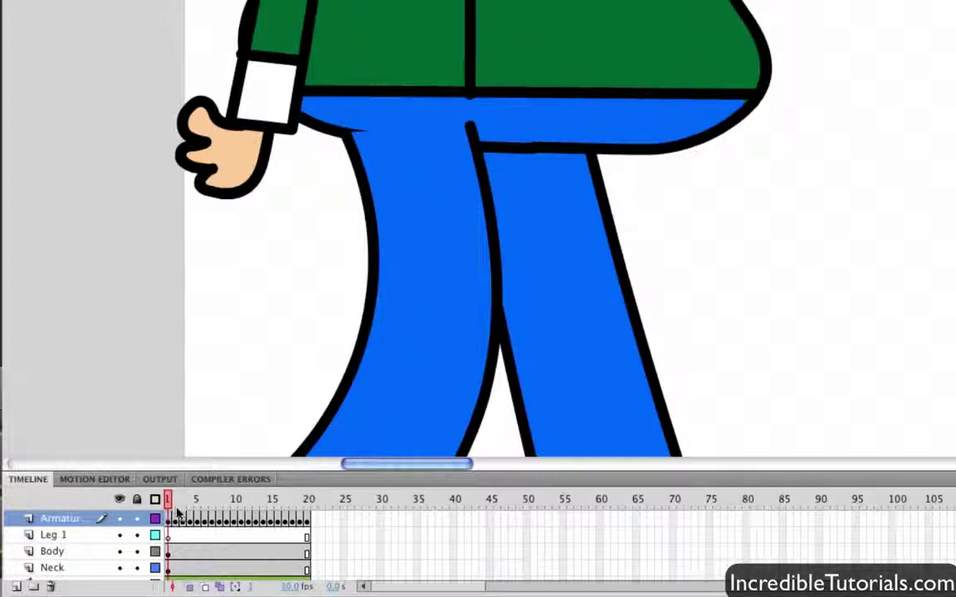
Step: Delete the front leg's top outline at frames 2 and 3
left_click_drag(170, 499, 203, 496)
left_click(403, 135)
key("Delete")
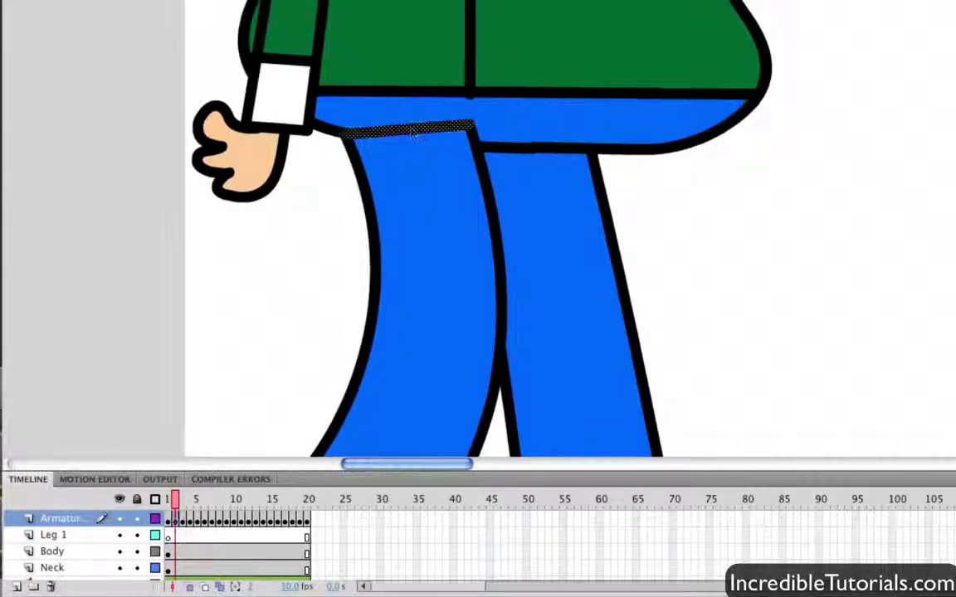
left_click(182, 498)
left_click(393, 132)
key("Delete")
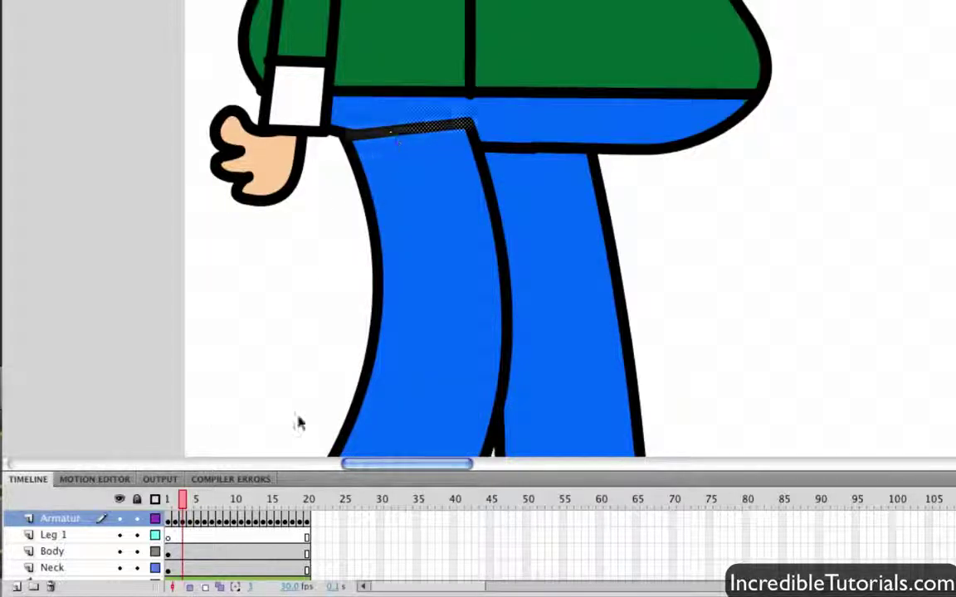
Step: Delete the front leg's top outline at frames 4 and 5
left_click(190, 531)
left_click(387, 146)
key("Delete")
left_click(197, 535)
left_click(329, 331)
left_click(414, 126)
key("Delete")
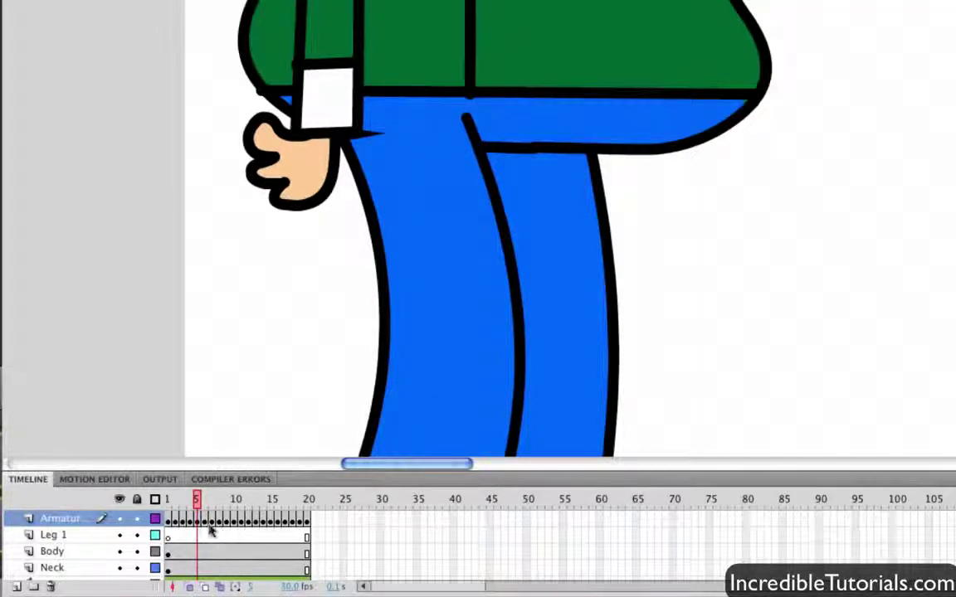
Step: Delete the front leg's top outline at frames 6, 7 and 8
left_click(204, 534)
left_click(356, 231)
left_click(213, 536)
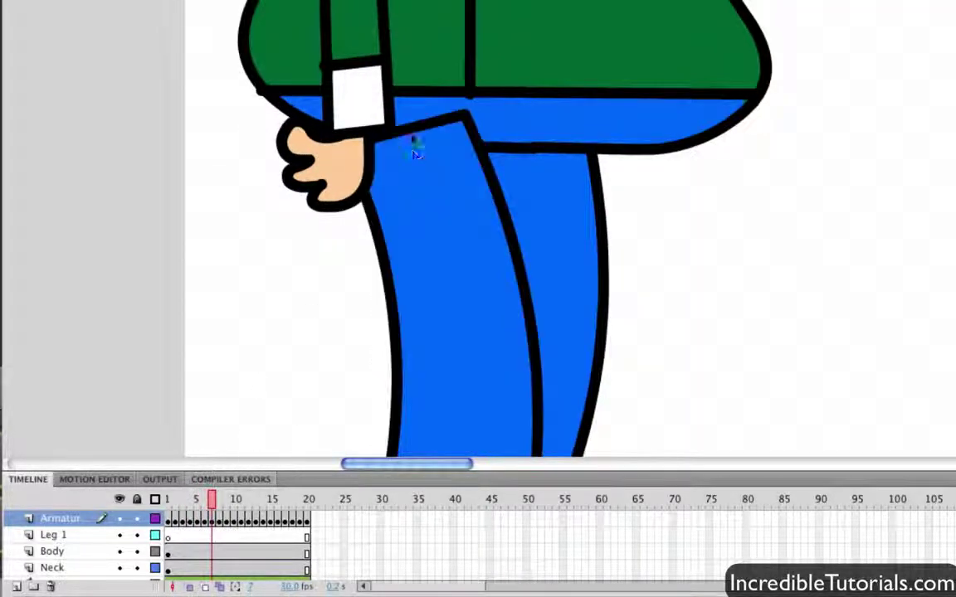
left_click(313, 228)
left_click(224, 535)
left_click(467, 121)
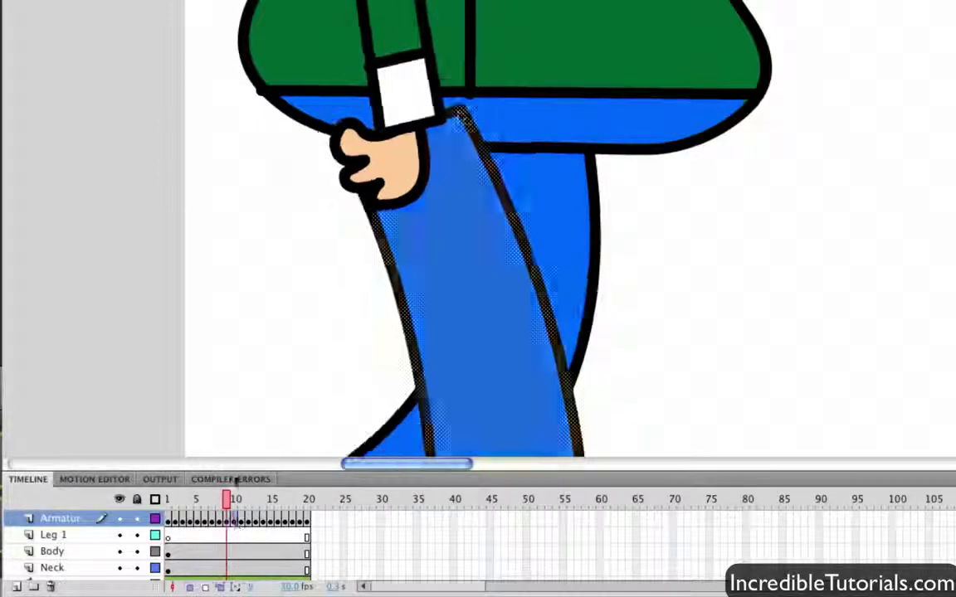
Step: Hide the Arm 1 layer and delete the front leg's top outline at frames 9 through 12
left_click(463, 117)
left_click(238, 545)
left_click(367, 380)
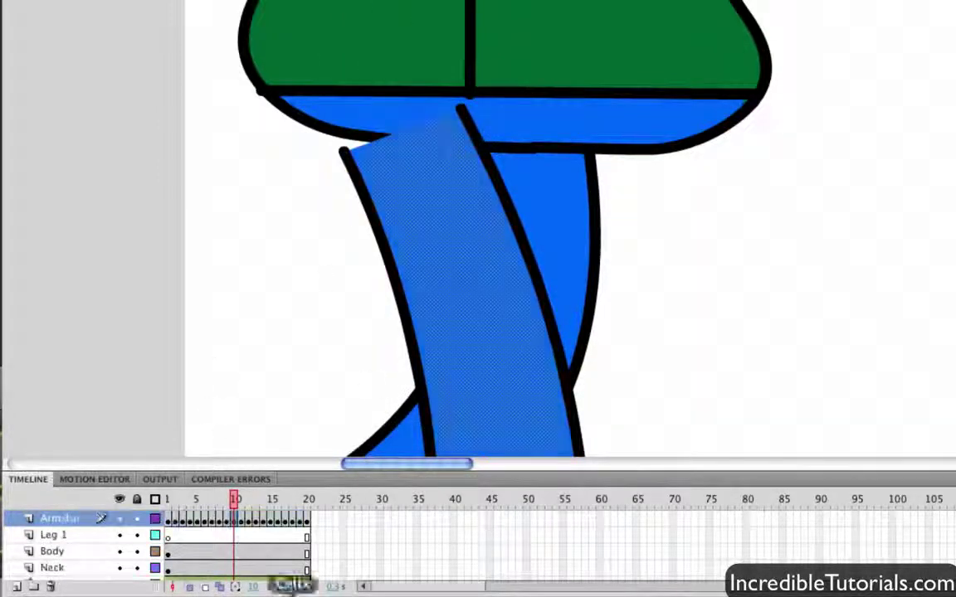
left_click_drag(367, 380, 260, 183)
left_click(247, 519)
left_click(274, 503)
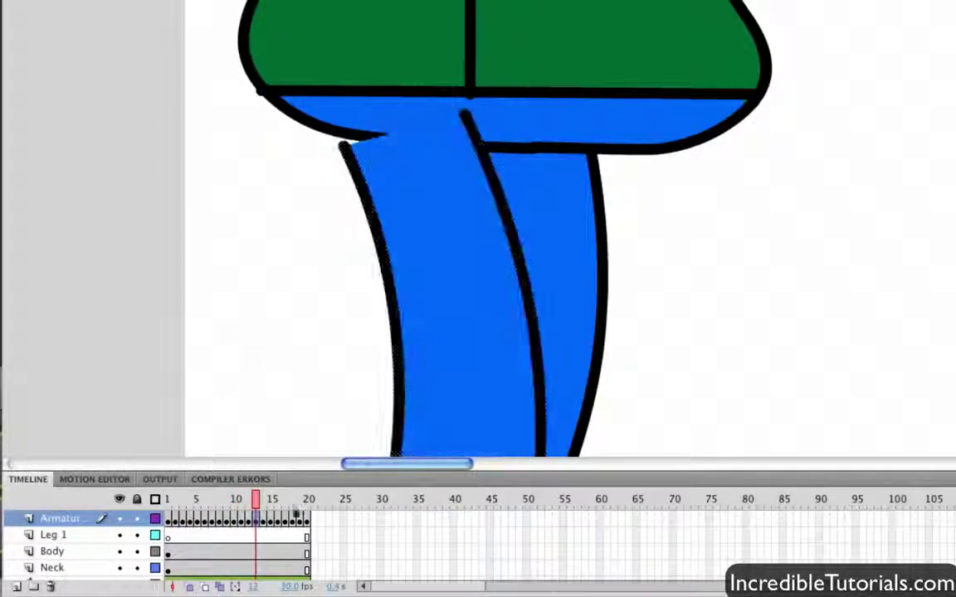
Step: Delete the front leg's top outline at the remaining keyframes through frame 20
left_click(386, 378)
key("period")
key("period")
key("period")
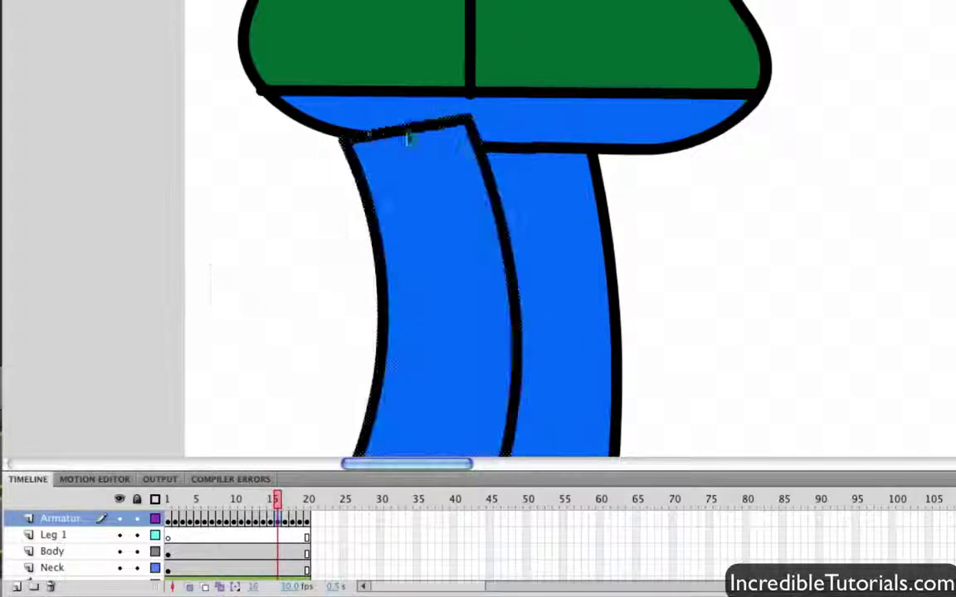
left_click(307, 521)
mouse_move(408, 143)
left_mouse_down()
mouse_move(267, 295)
mouse_move(220, 271)
left_mouse_up()
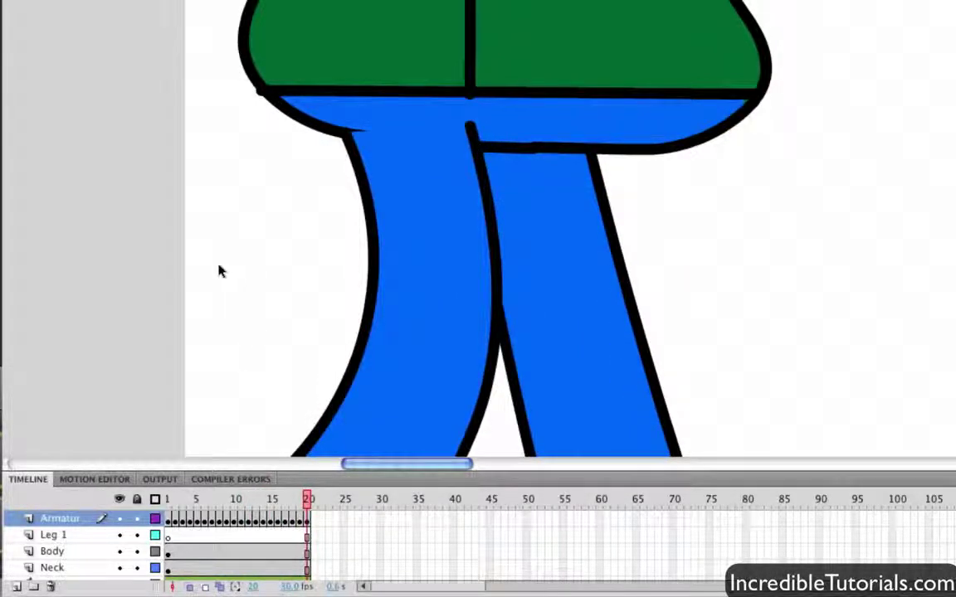
Step: Look through the upper layers and examine where the front leg meets the body at frame 9
scroll(828, 535, "up", 8)
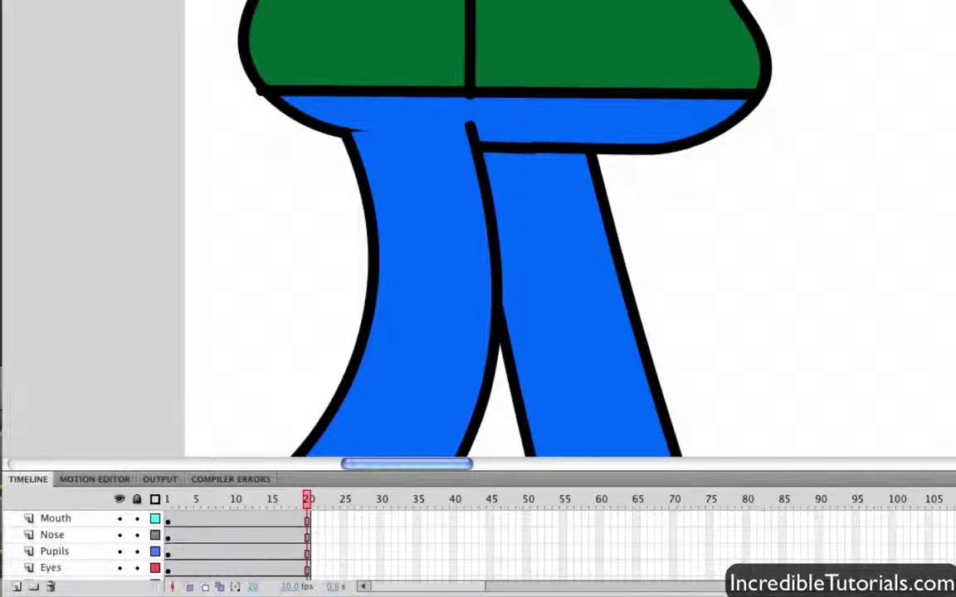
scroll(414, 543, "up", 4)
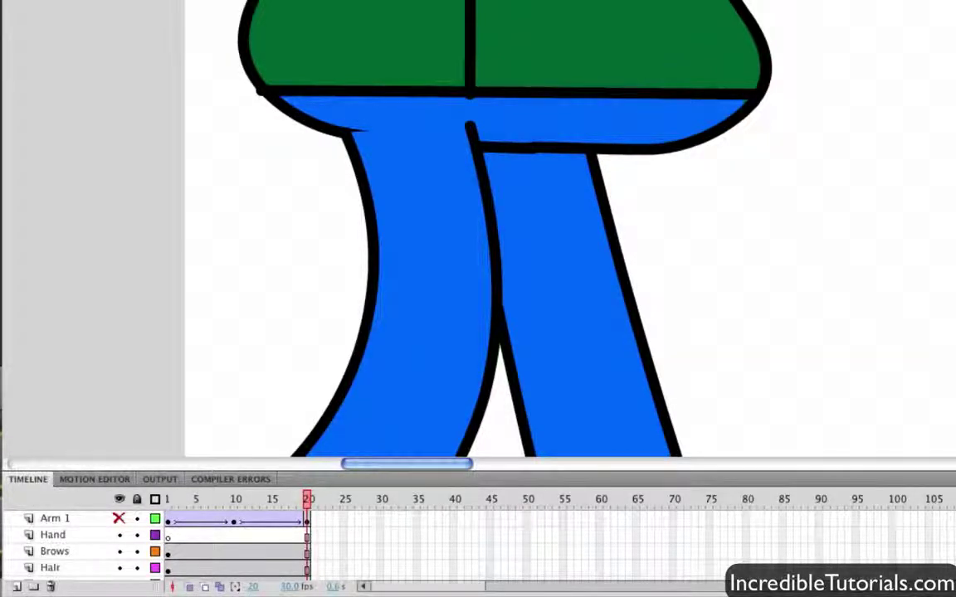
left_click(395, 332)
left_click(229, 518)
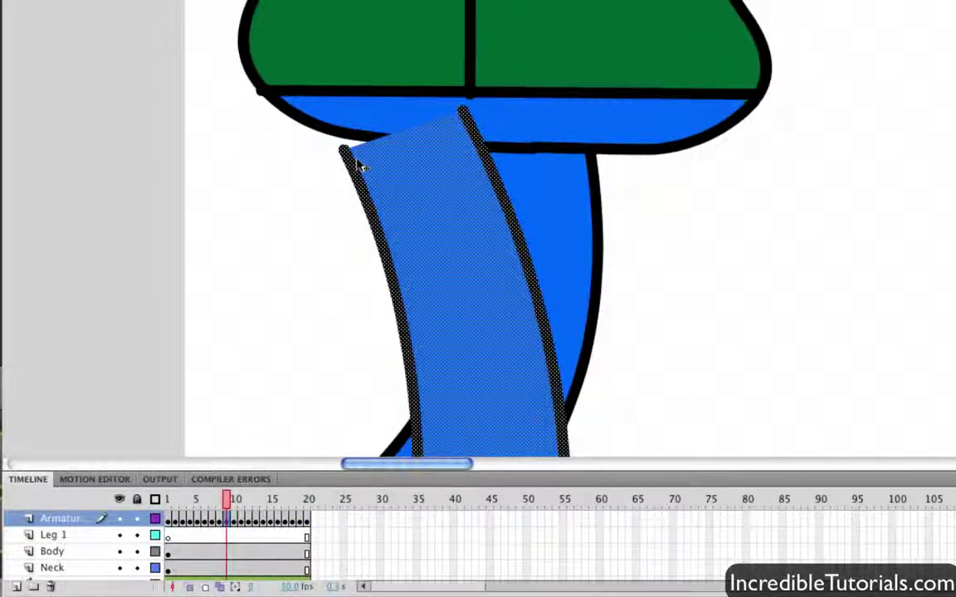
left_click(277, 229)
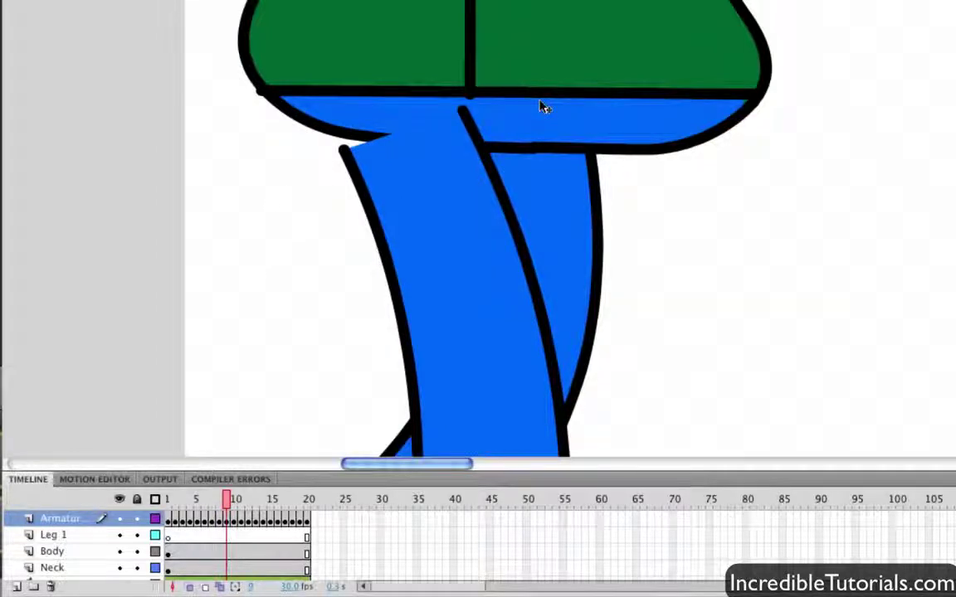
Step: Go to frame 1 and lock both leg armature layers
scroll(579, 88, "up", 3)
left_click(578, 100)
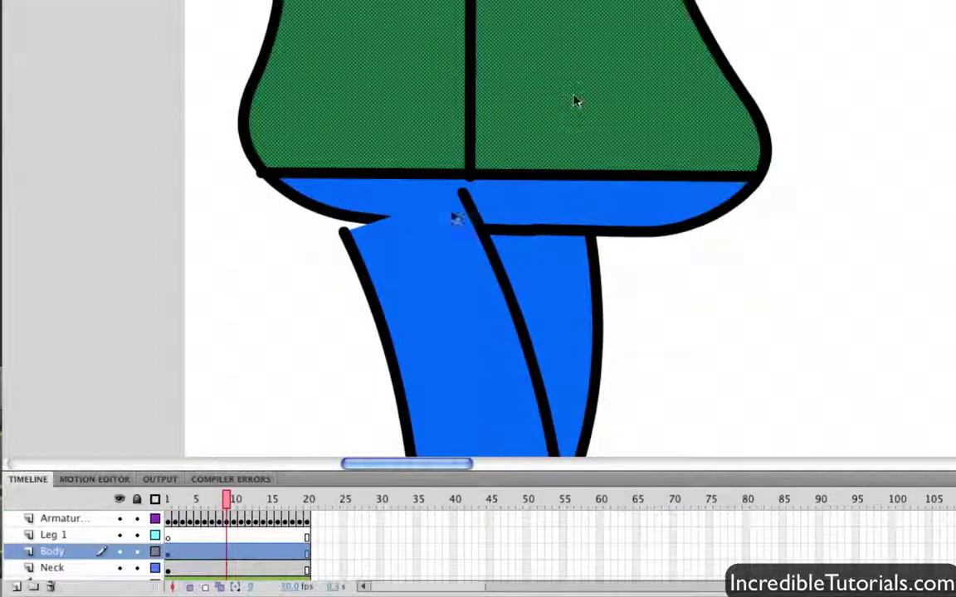
left_click(167, 559)
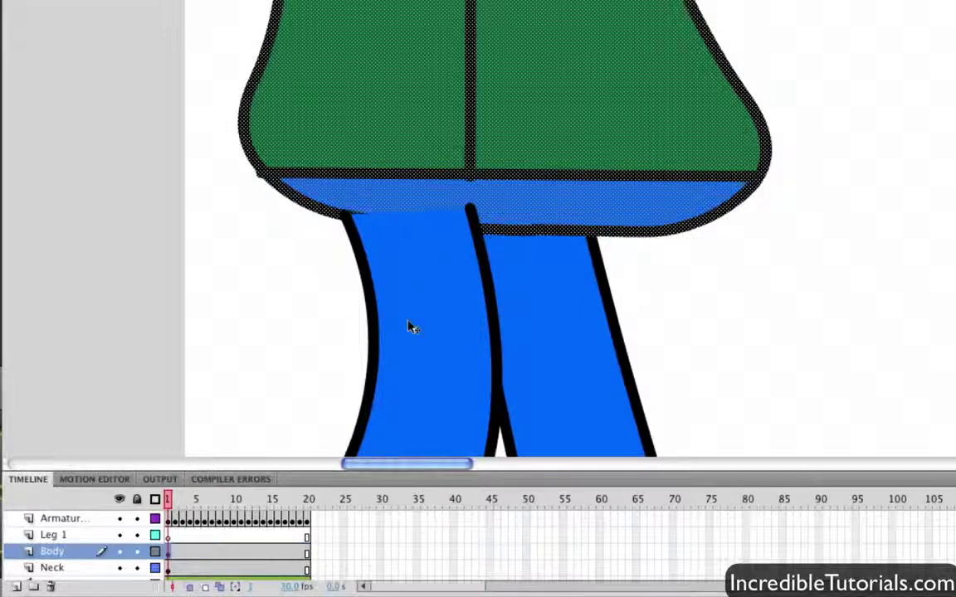
scroll(331, 324, "up", 10)
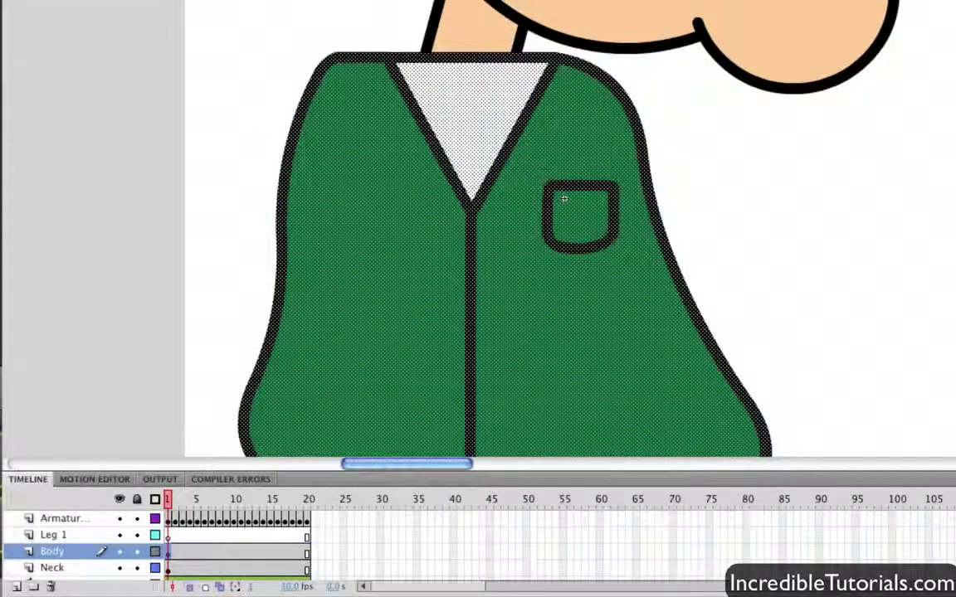
left_click(683, 228, "alt")
scroll(672, 228, "up", 1)
left_click(670, 233, "alt")
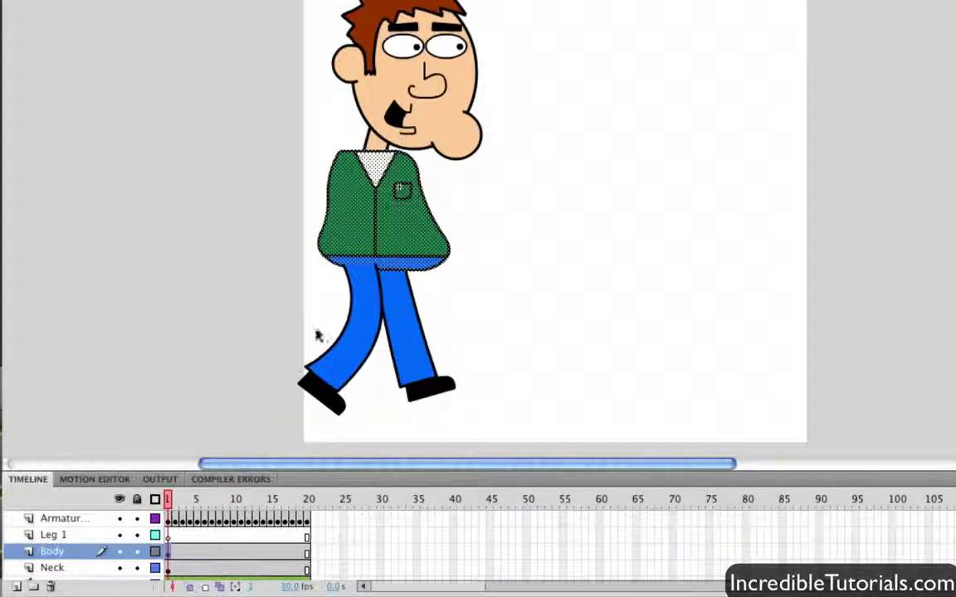
left_click(349, 332)
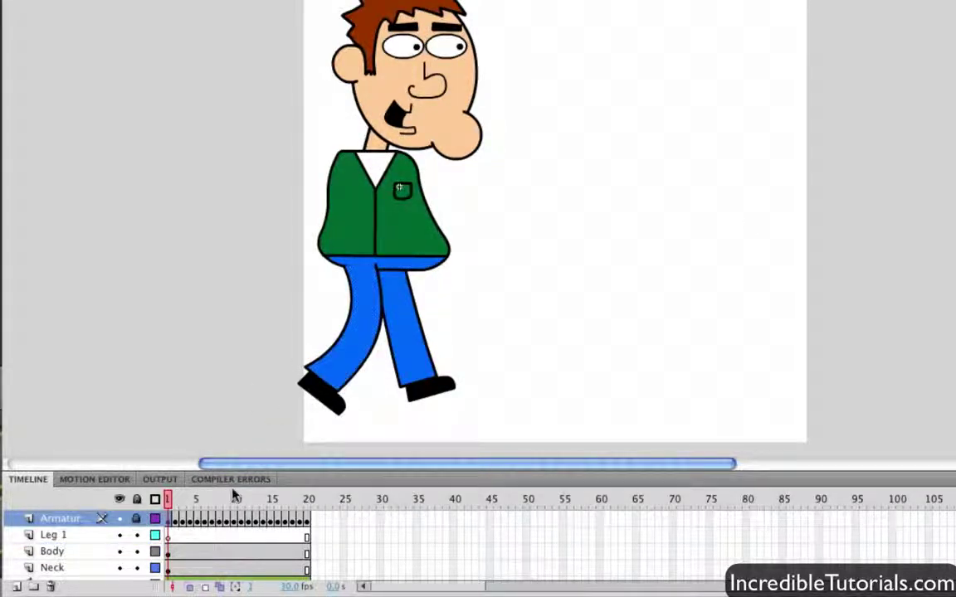
left_click_drag(388, 264, 420, 388)
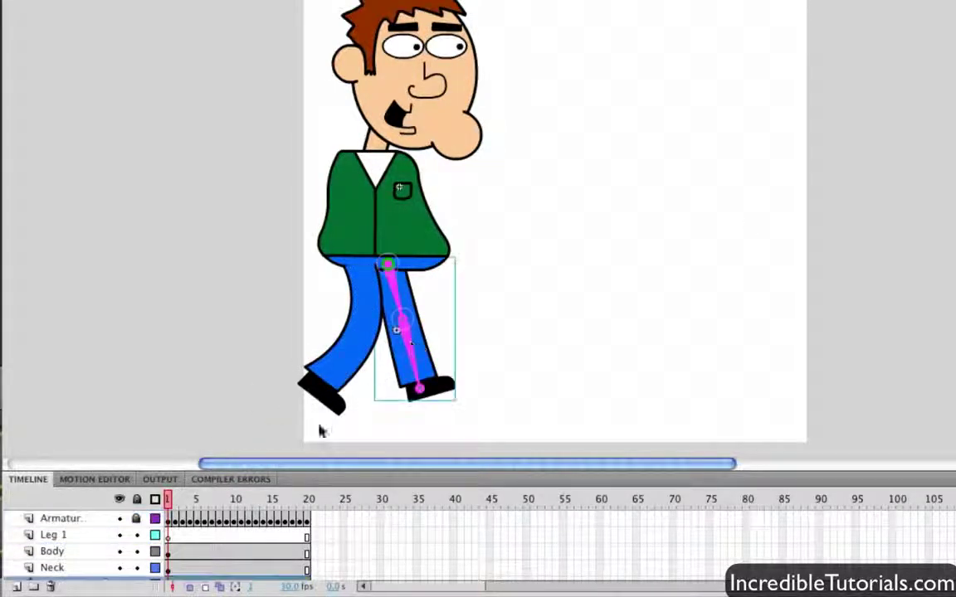
scroll(138, 569, "down", 1)
left_click(136, 552)
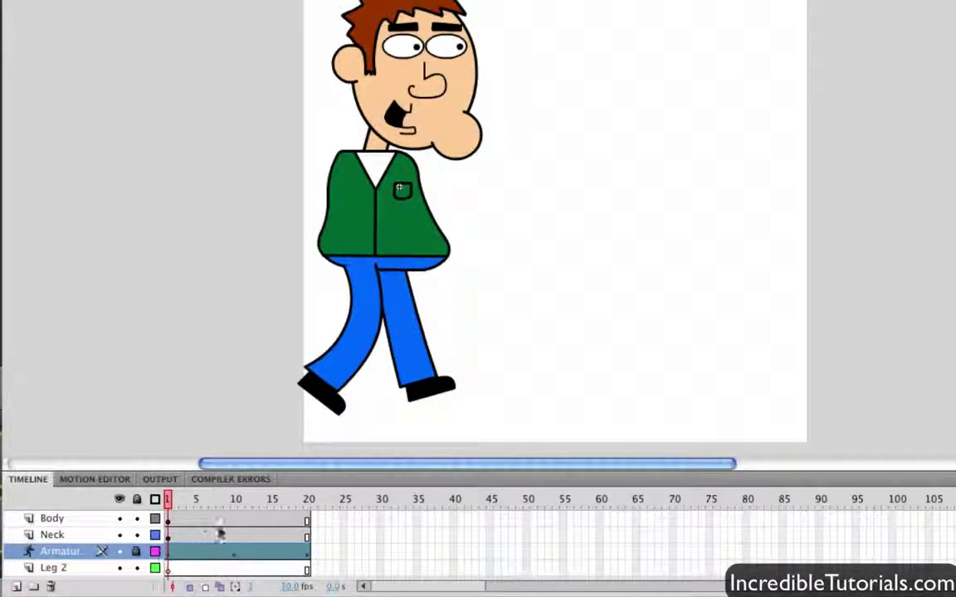
Step: Show the hidden arm layer and shift the head, body and arm at frame 1 slightly down over the leg tops
left_click(118, 500)
left_click(118, 500)
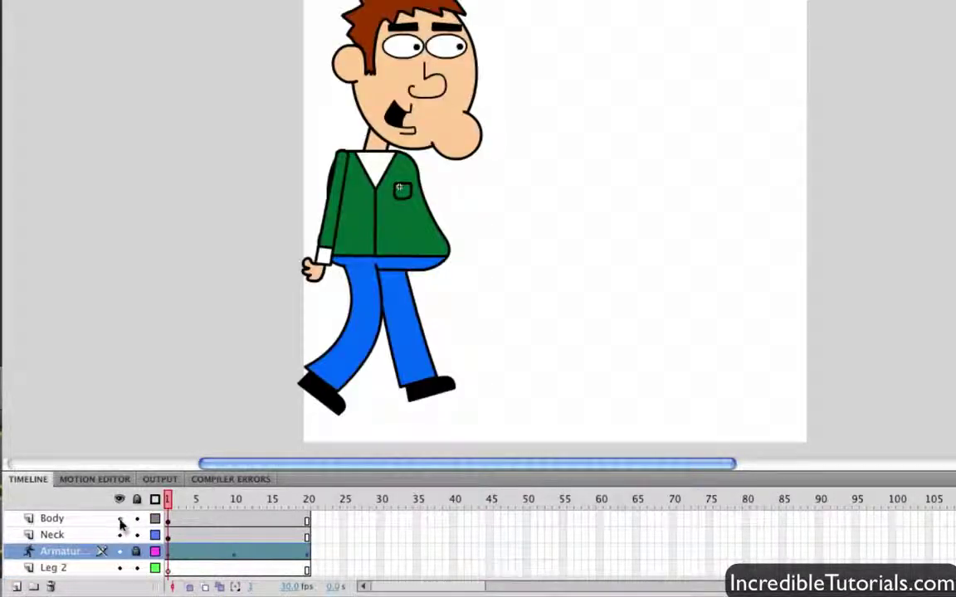
left_click(182, 265)
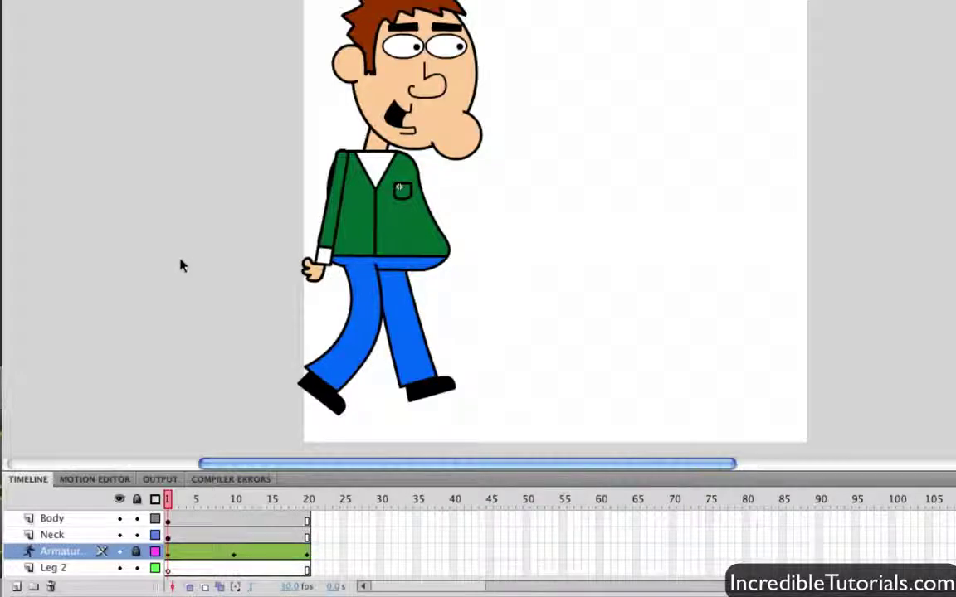
scroll(185, 268, "up", 1)
left_click_drag(241, 2, 637, 350)
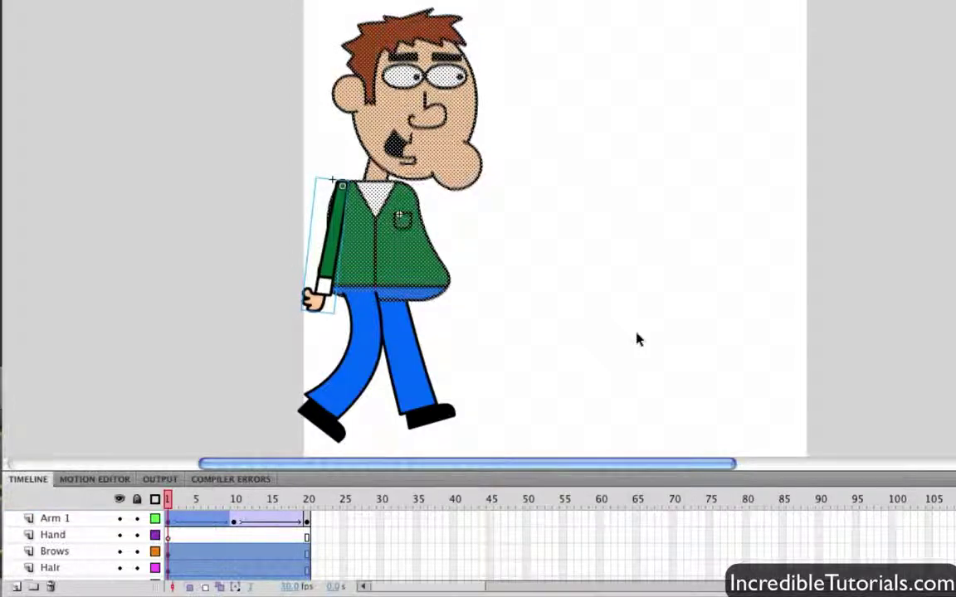
left_click(637, 338)
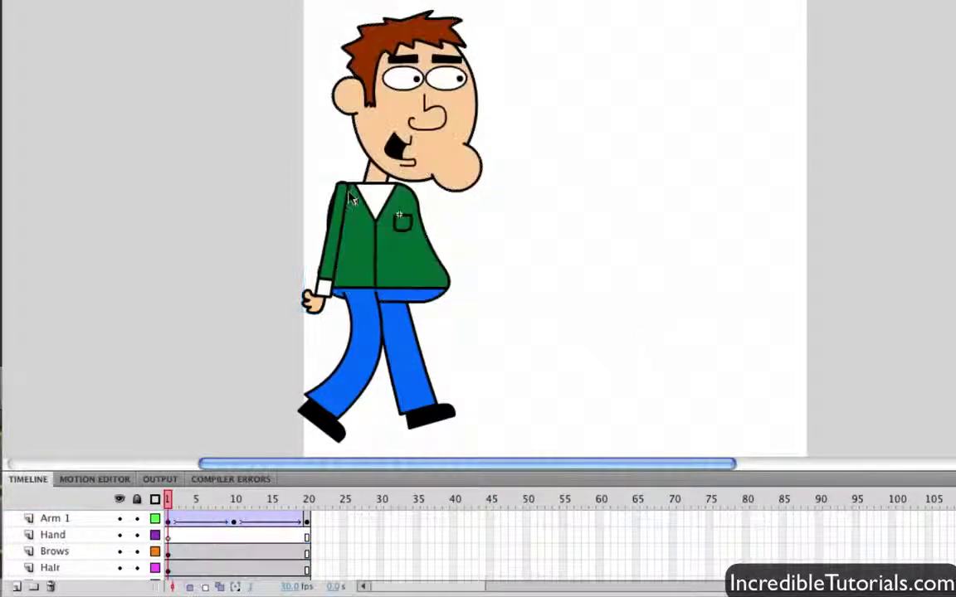
Step: Shift the arm down slightly at frame 10 and copy the Arm 1 layer's frame 1 over its frame 20
left_click(234, 518)
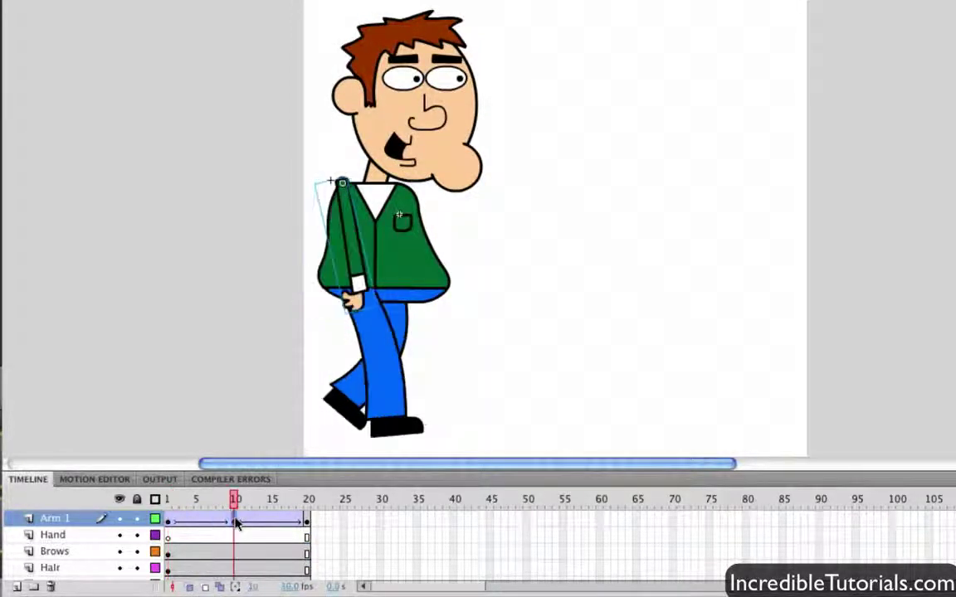
mouse_move(370, 285)
left_mouse_down()
mouse_move(328, 282)
mouse_move(371, 286)
left_mouse_up()
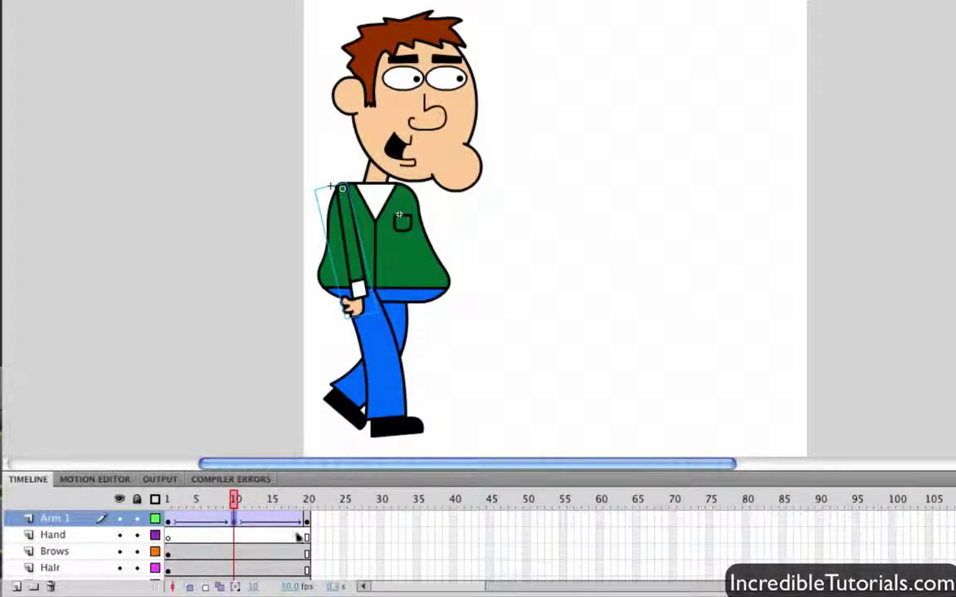
right_click(168, 523)
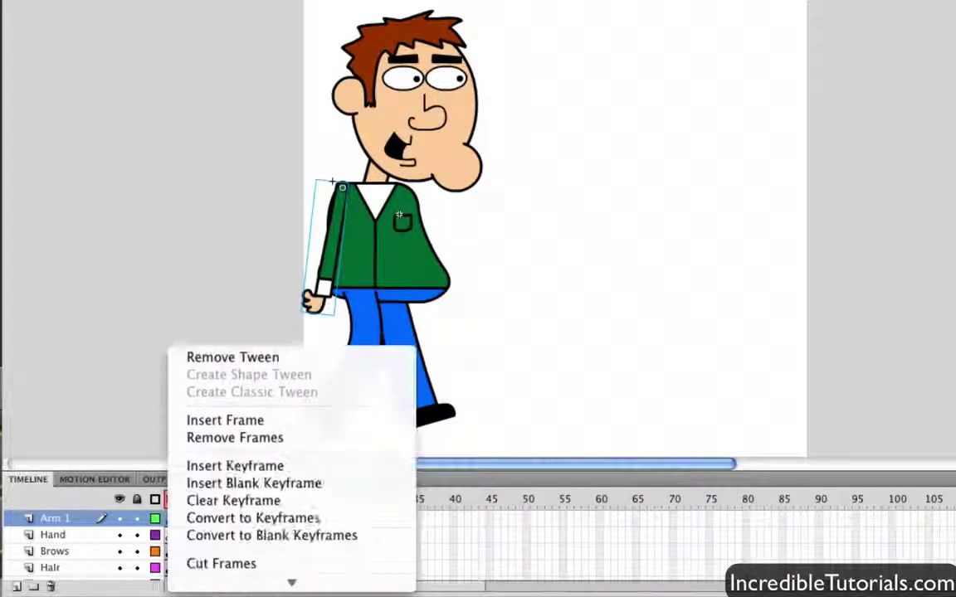
left_click(226, 511)
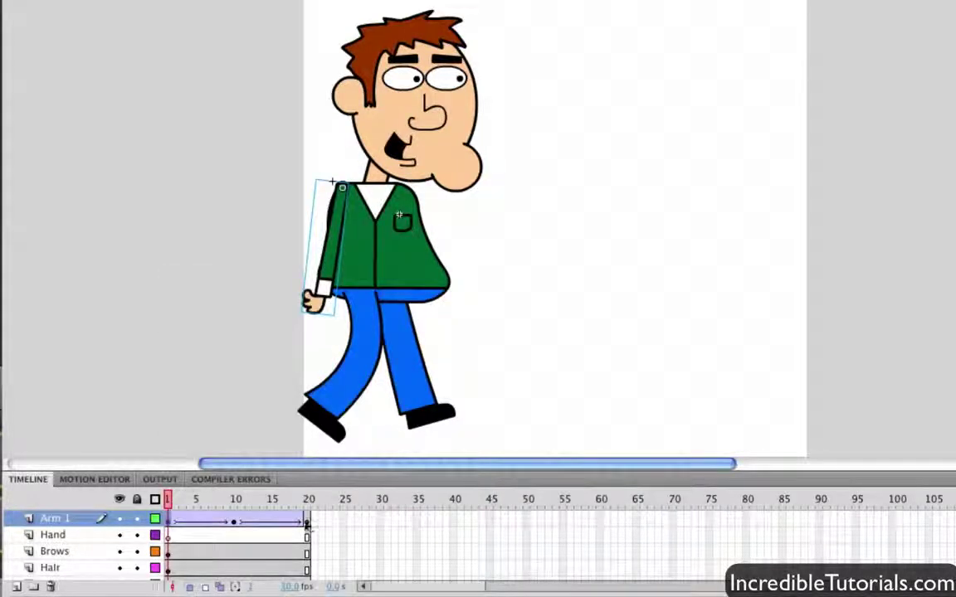
right_click(308, 521)
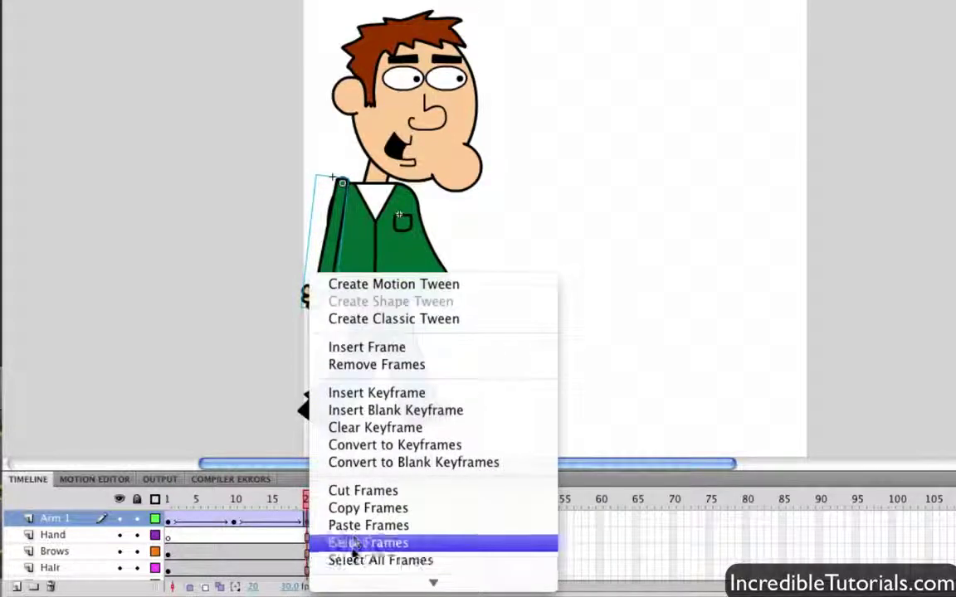
left_click(365, 526)
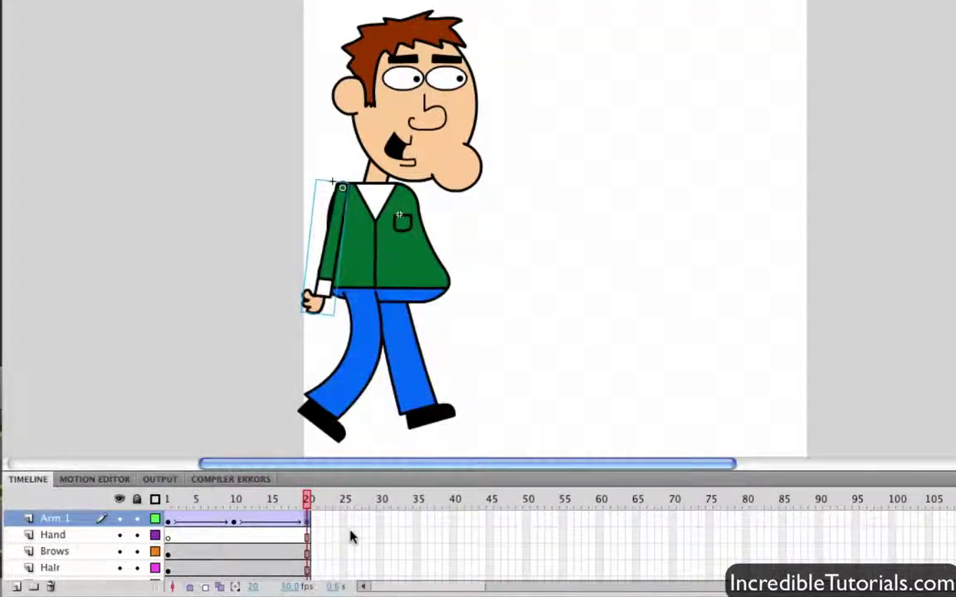
Step: Return to the Character Walk 1 timeline, check its three keyframes, and add a new layer beneath Layer 1
left_click(169, 541)
key("Return")
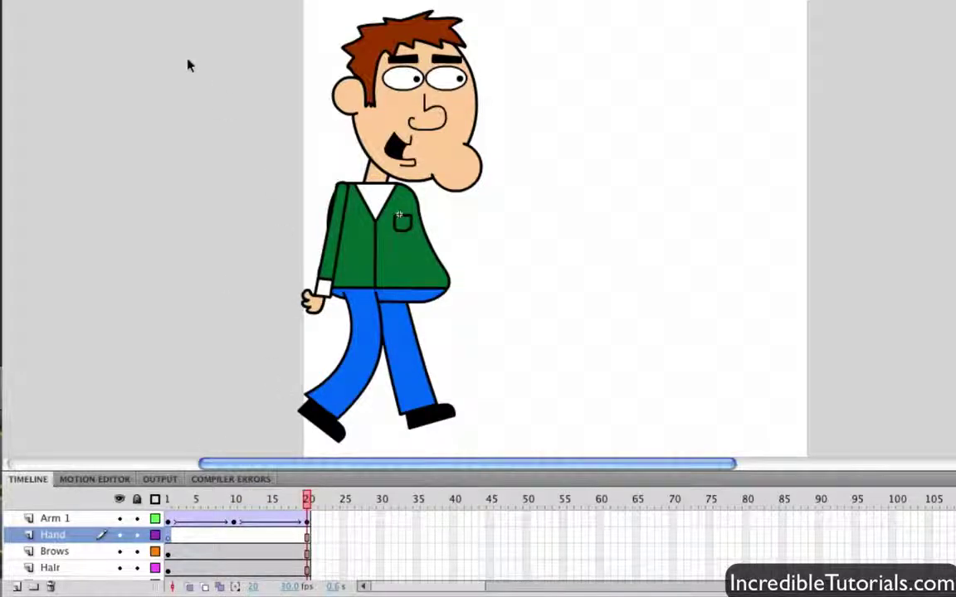
left_click(143, 27)
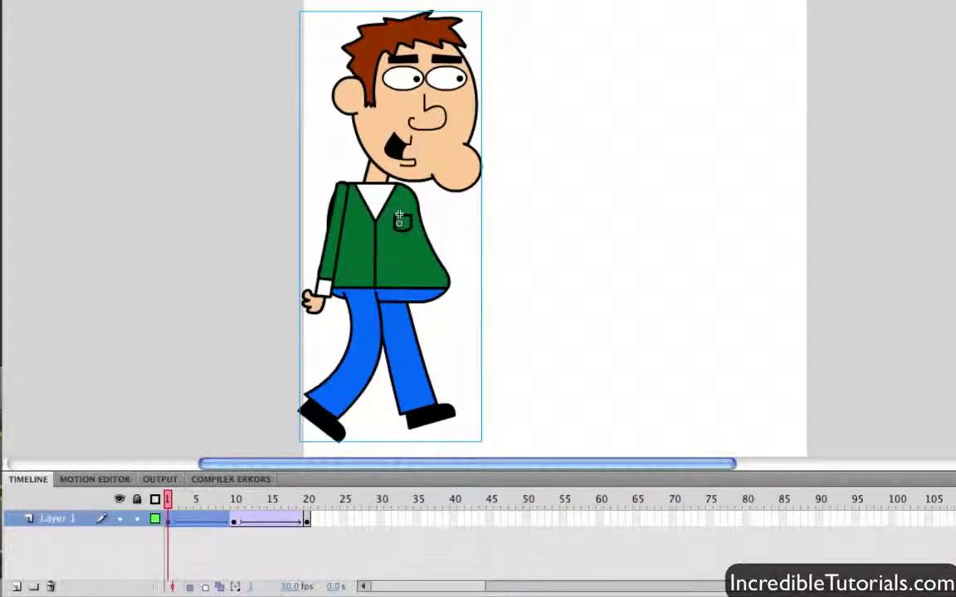
left_click(234, 521)
left_click(306, 523)
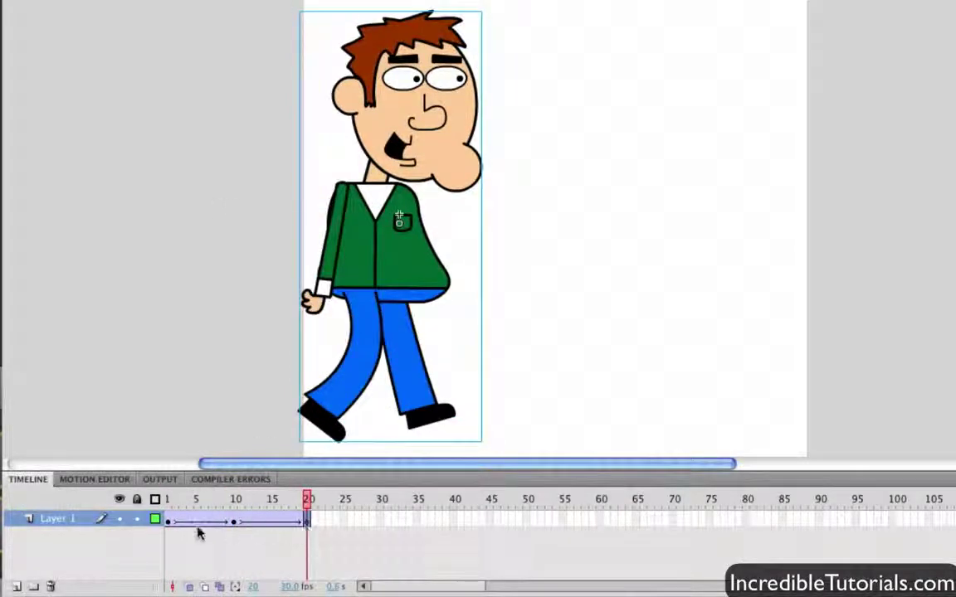
left_click(167, 522)
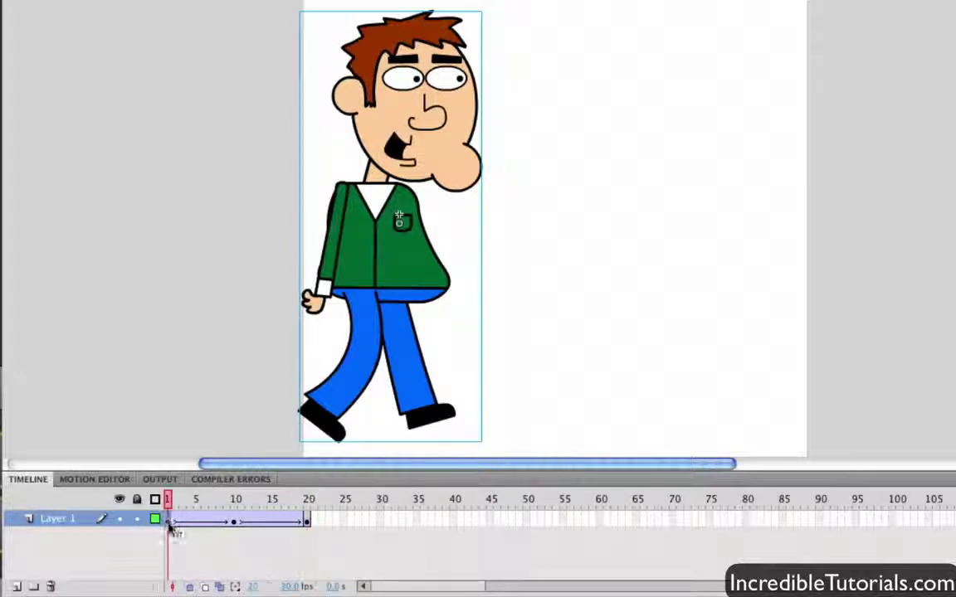
left_click(15, 587)
left_click_drag(68, 520, 60, 552)
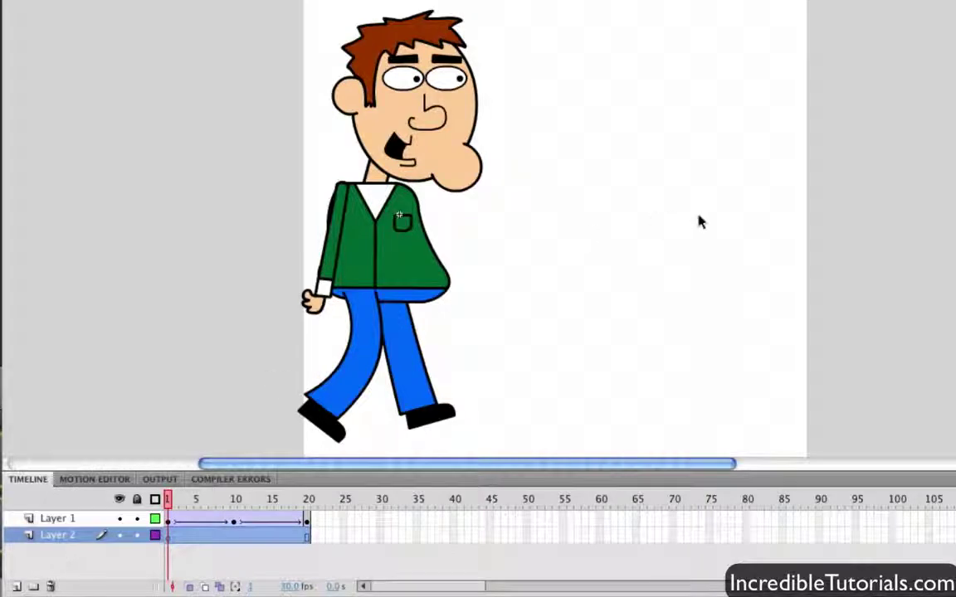
Step: Draw a black oval without an outline, about 211 by 57 px, under the character's feet on Layer 2
scroll(678, 228, "down", 4)
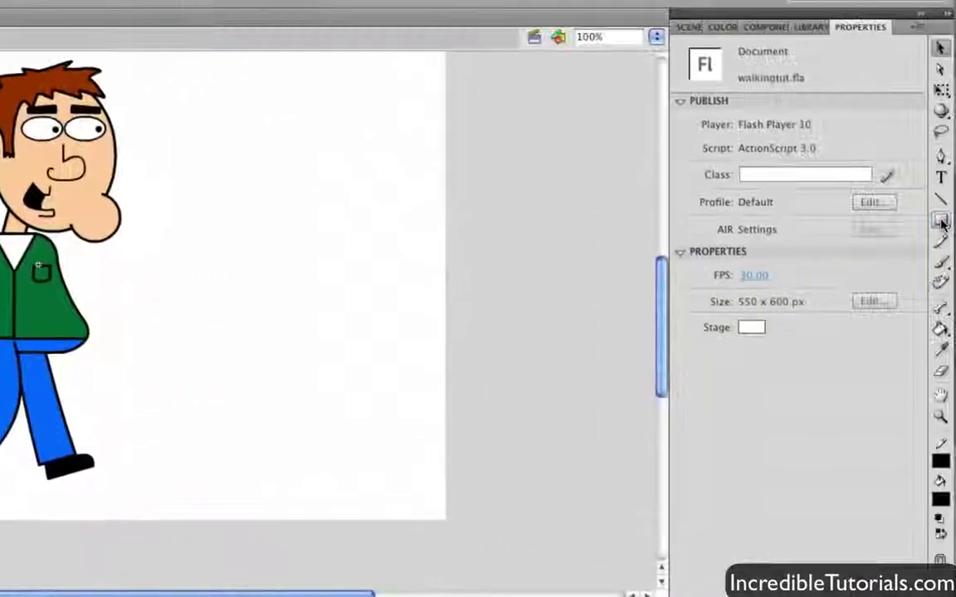
left_click(940, 220)
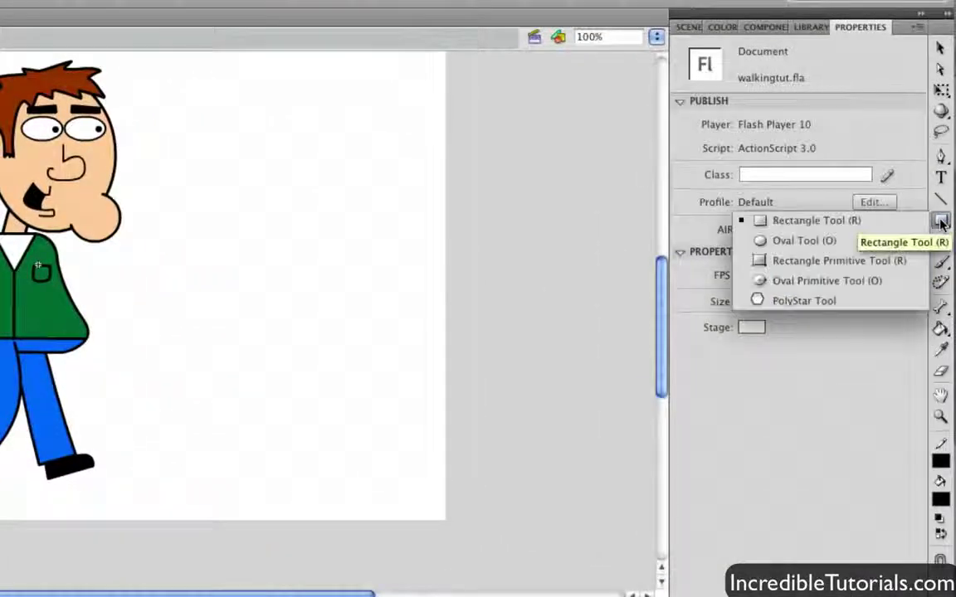
left_click(854, 242)
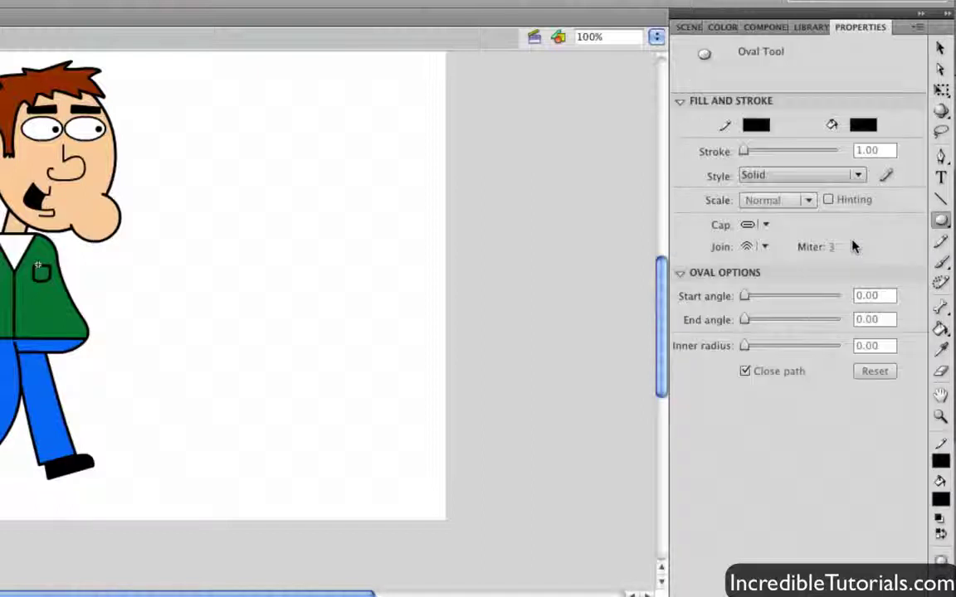
left_click(765, 126)
left_click(922, 142)
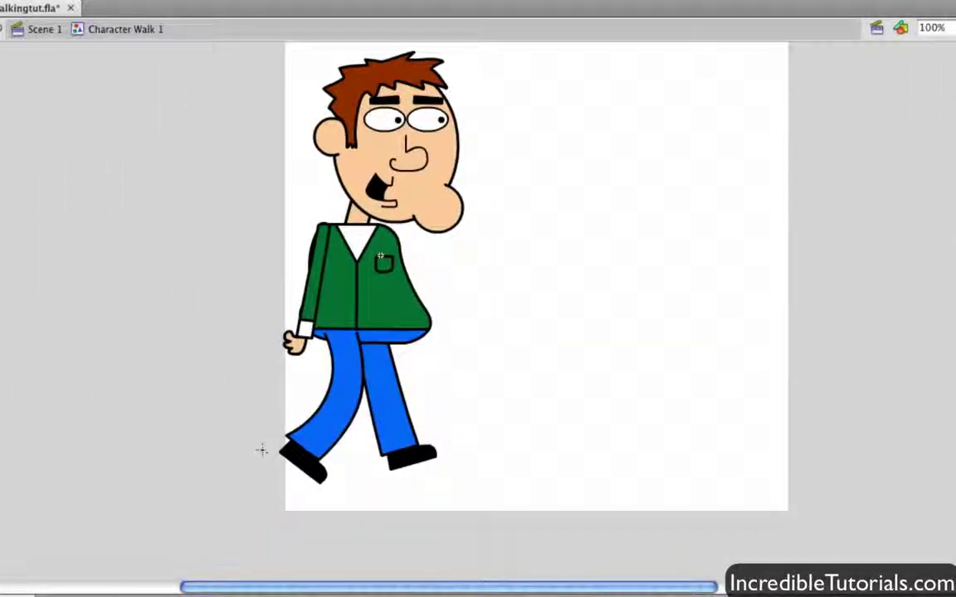
left_click_drag(264, 440, 456, 491)
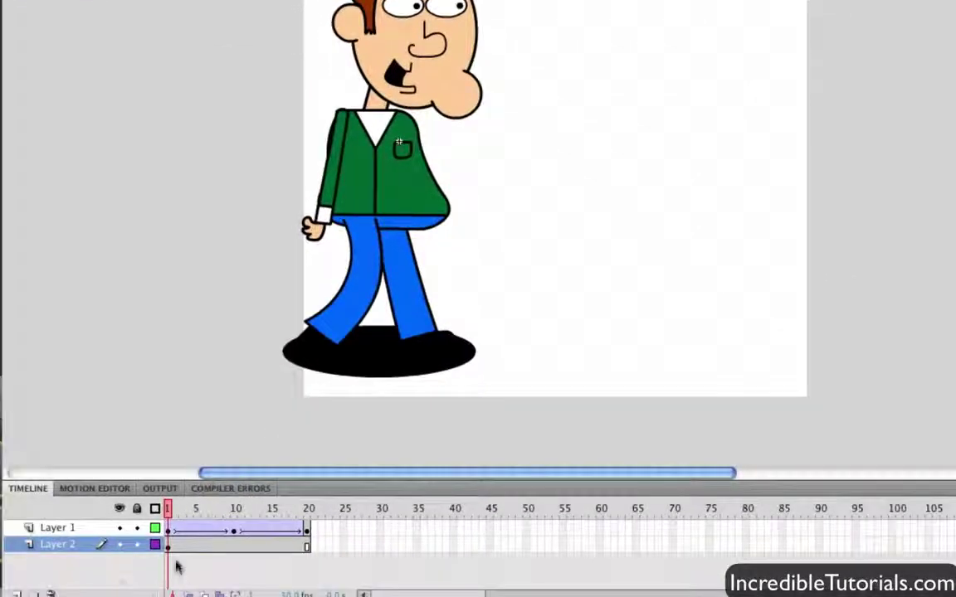
Step: Convert the black oval into a graphic symbol named Shadow
left_click(170, 548)
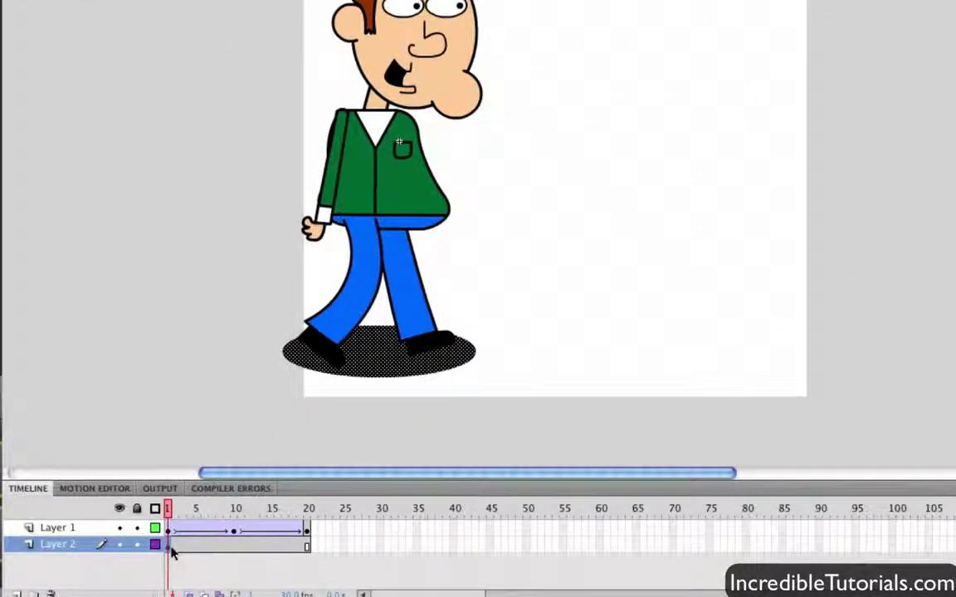
key("F8")
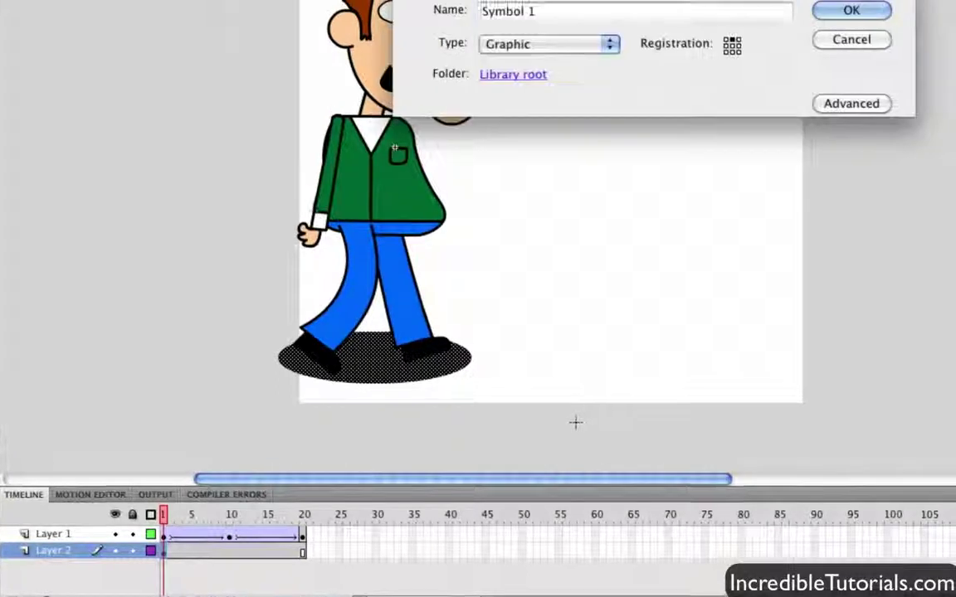
type("Shadow")
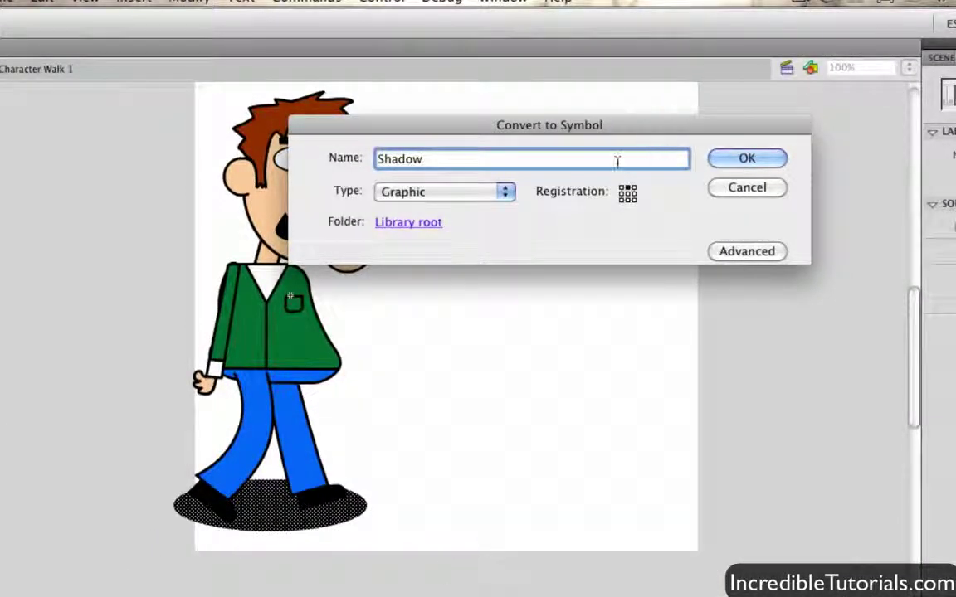
left_click(732, 162)
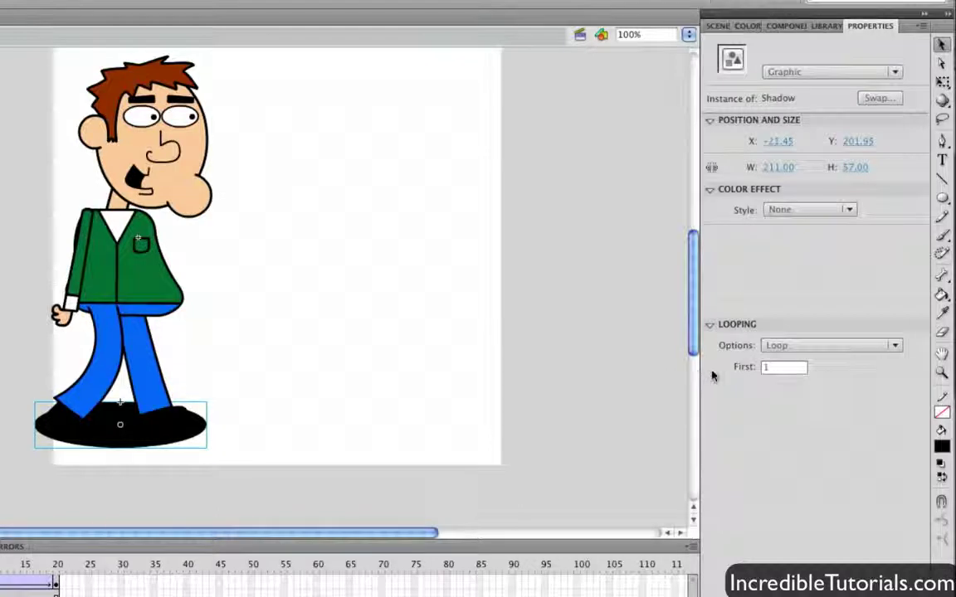
Step: Apply an Alpha color effect of 74% to the Shadow instance and deselect it
left_click(812, 210)
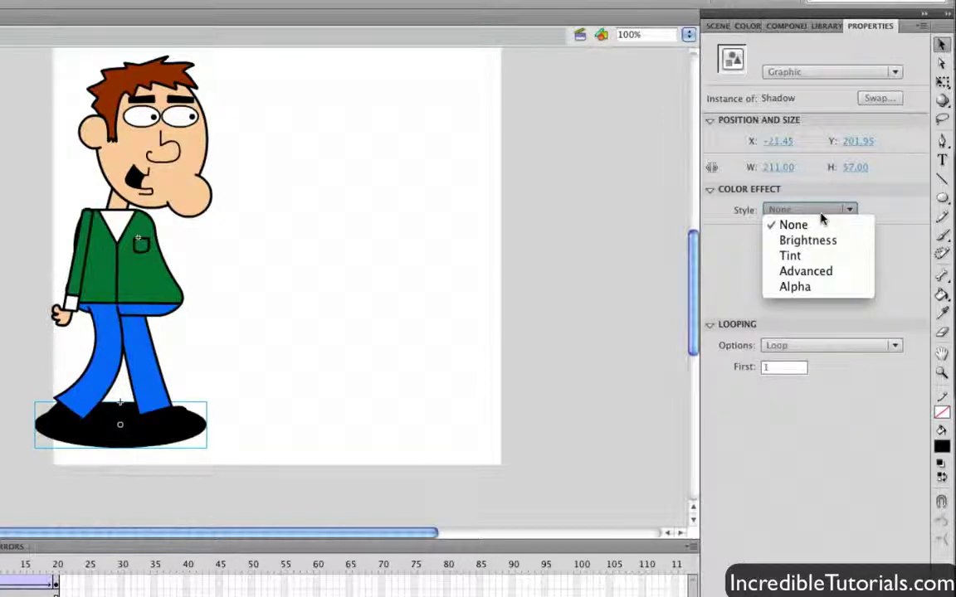
left_click(817, 287)
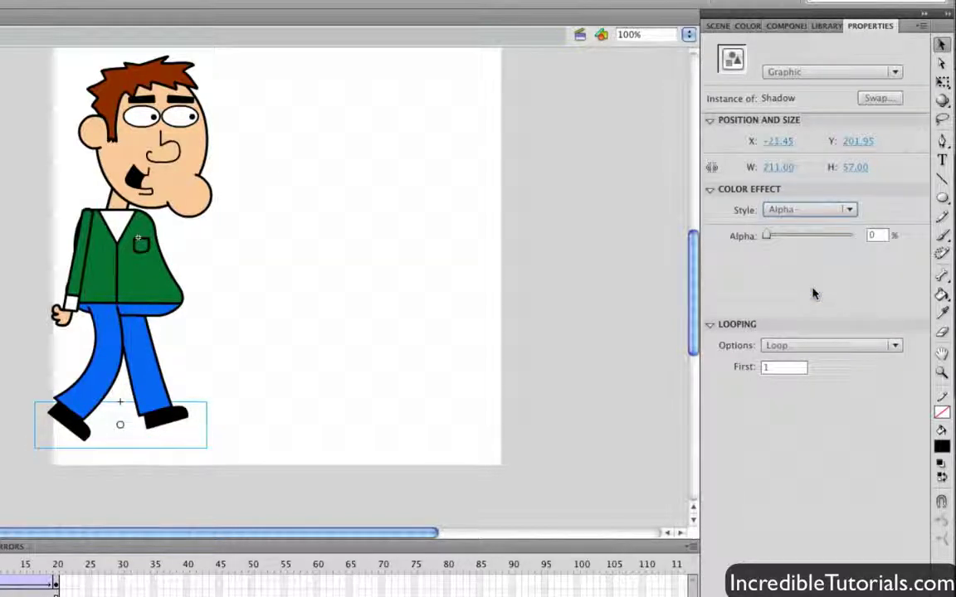
left_click_drag(808, 240, 832, 237)
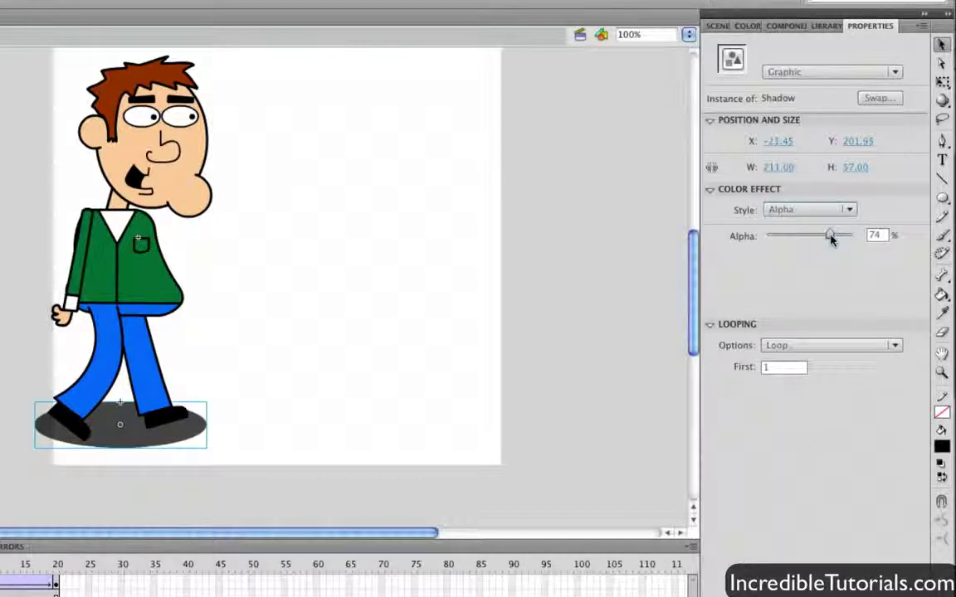
left_click(407, 397)
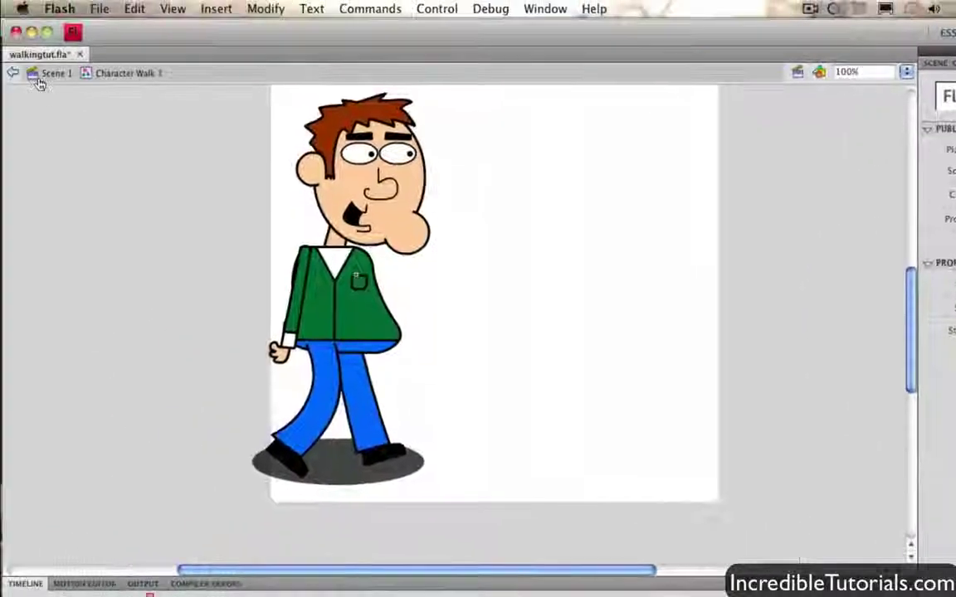
Step: Return to Scene 1, test the movie to watch the walk with its shadow, and close the preview
left_click(38, 76)
left_click(112, 236)
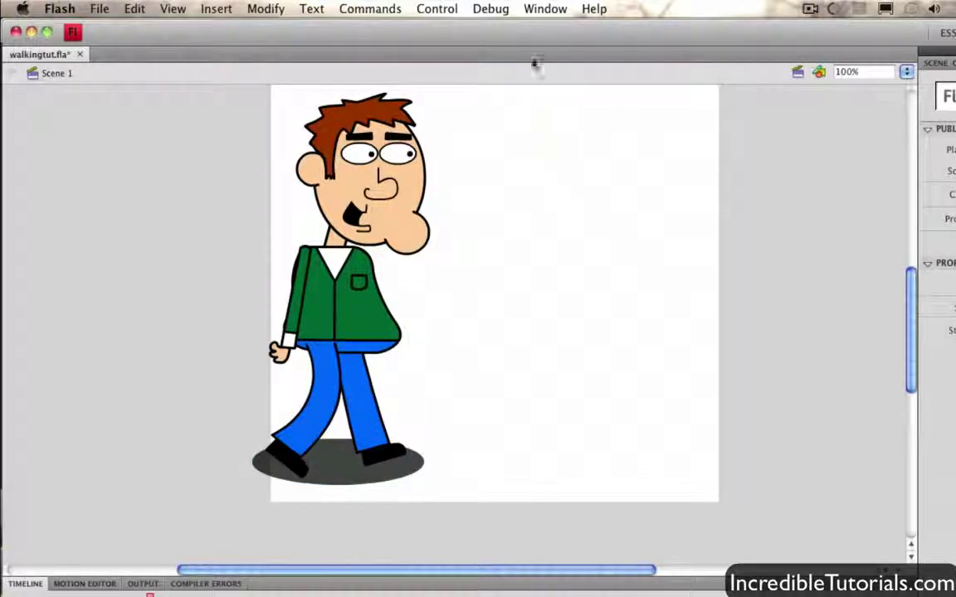
left_click(446, 6)
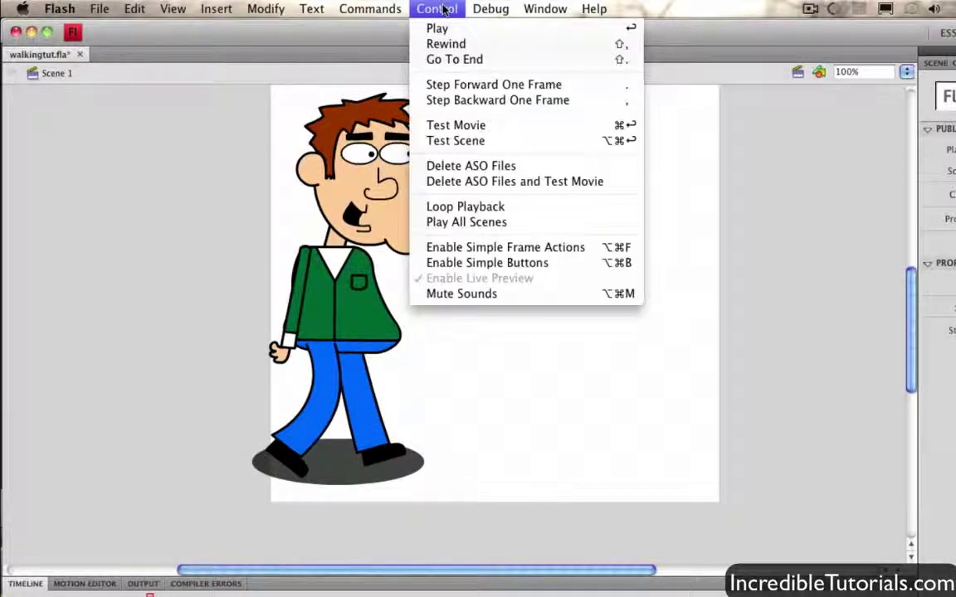
left_click(439, 125)
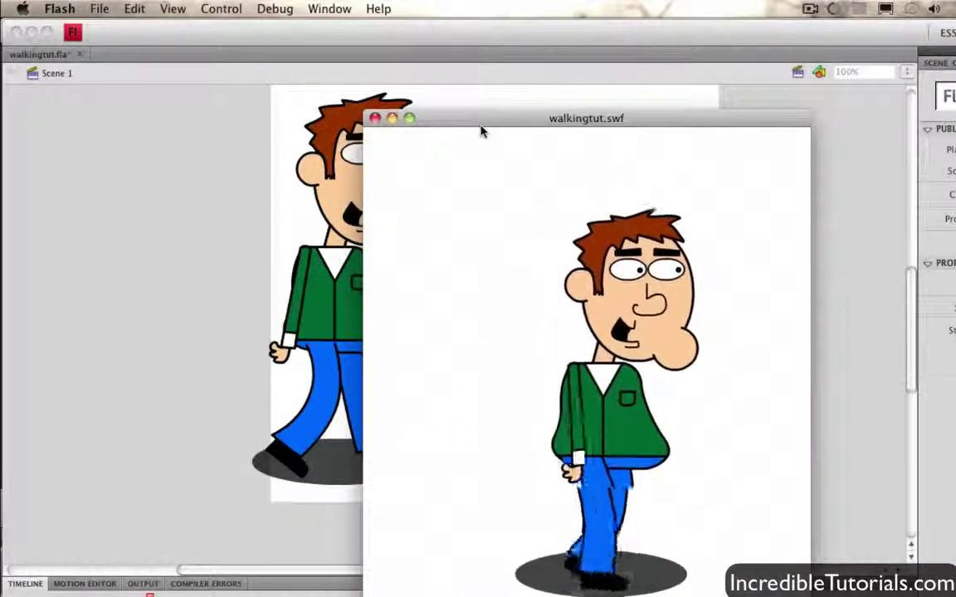
left_click(374, 119)
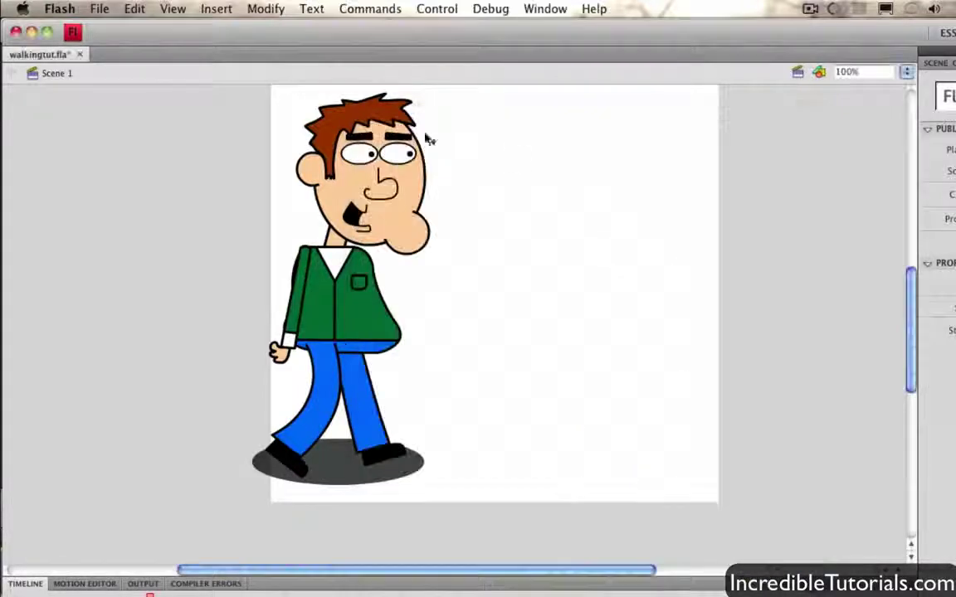